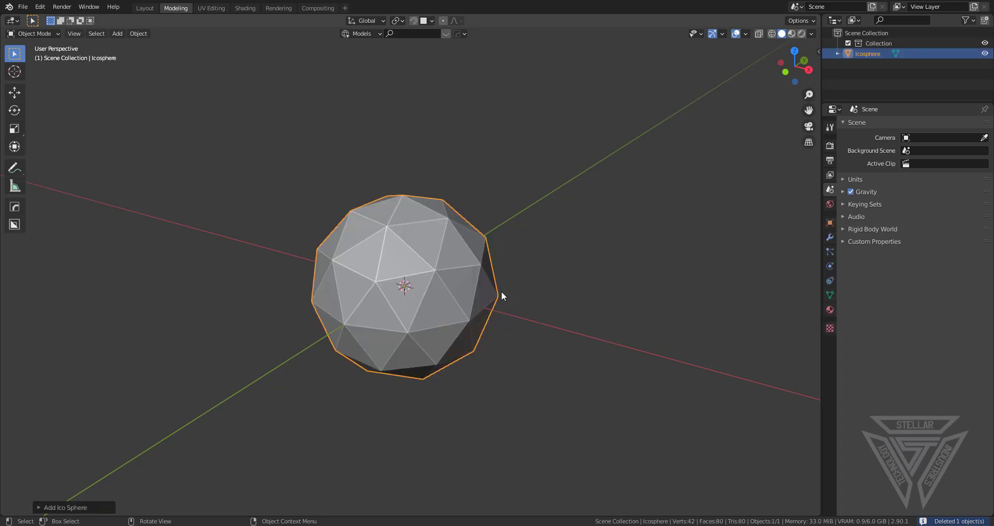
Add a cube mesh and move it along the X axis so it covers one half of the icosphere
middle_click_drag(501, 291, 486, 244)
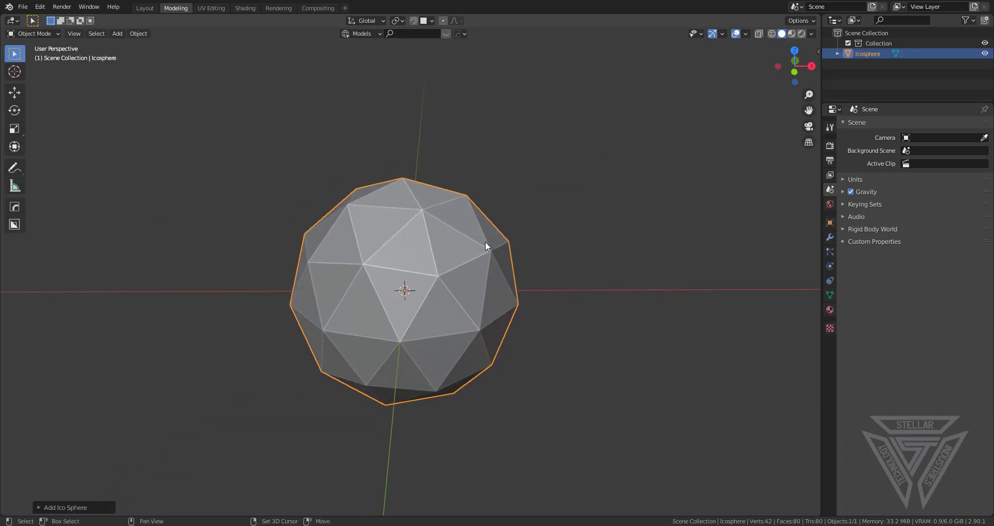
key("shift+a")
mouse_move(486, 243)
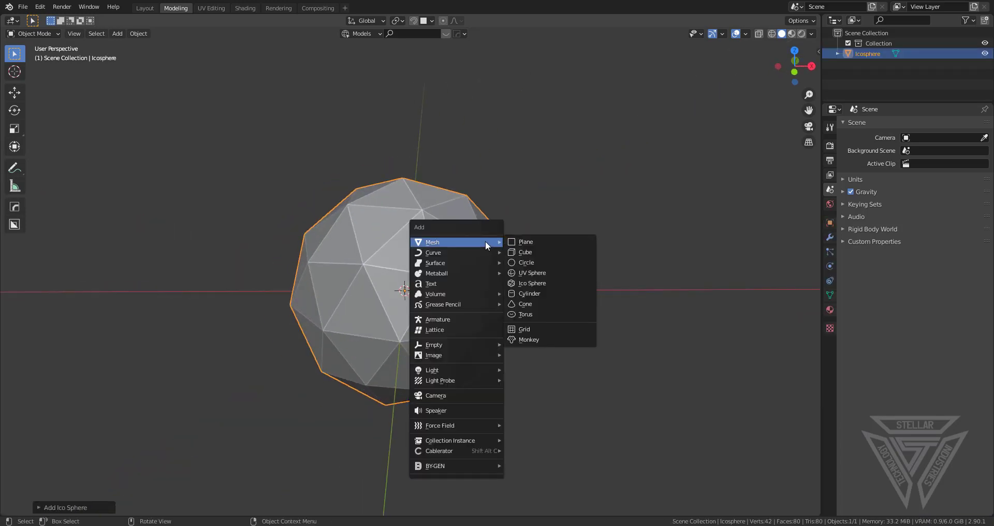
left_click(523, 251)
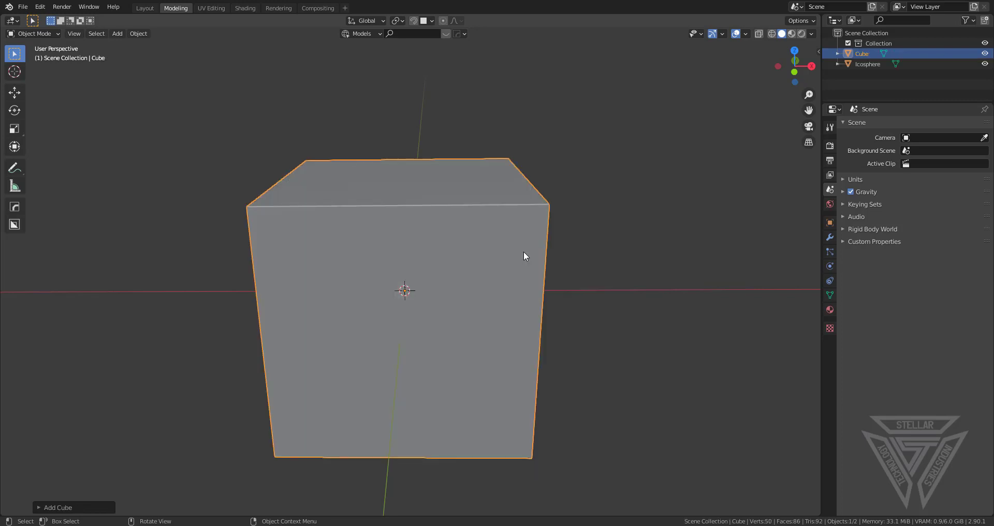
key("g")
key("x")
left_click(599, 314)
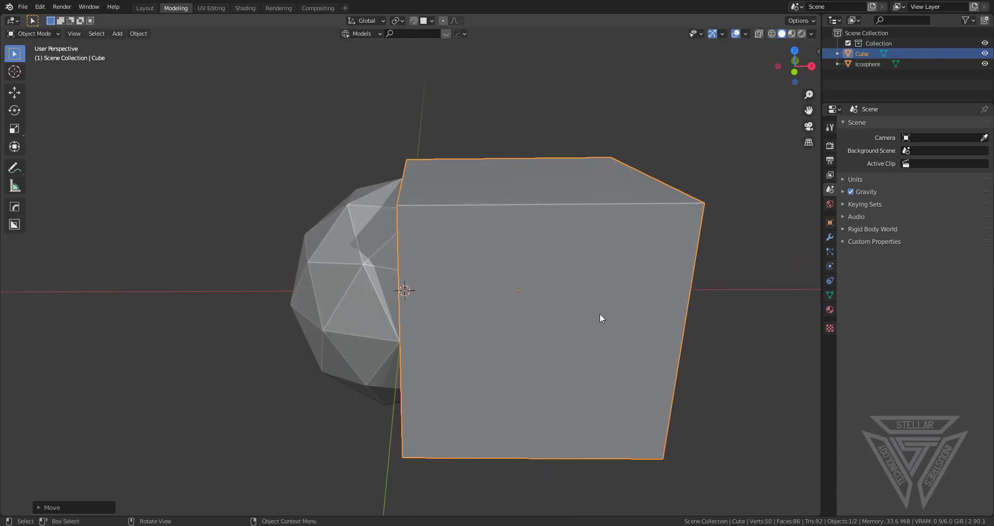
Cut the icosphere with the cube using a HardOps Difference boolean and hide the cube cutter
key("q")
left_click(340, 234)
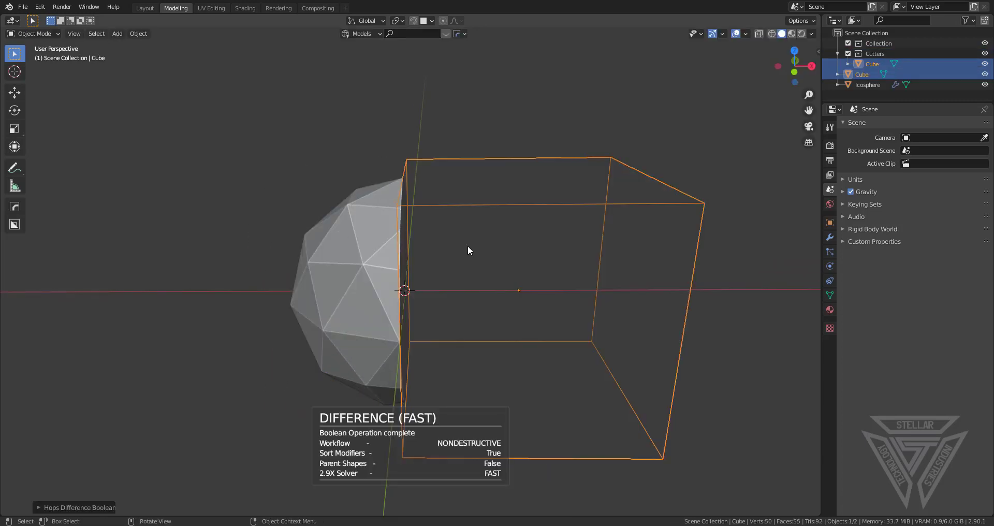
middle_click_drag(467, 251, 387, 216)
scroll(579, 252, "up", 4)
scroll(598, 243, "down", 4)
key("h")
Apply the HardOps Sharpen operation to the cut icosphere
left_click(387, 216)
key("q")
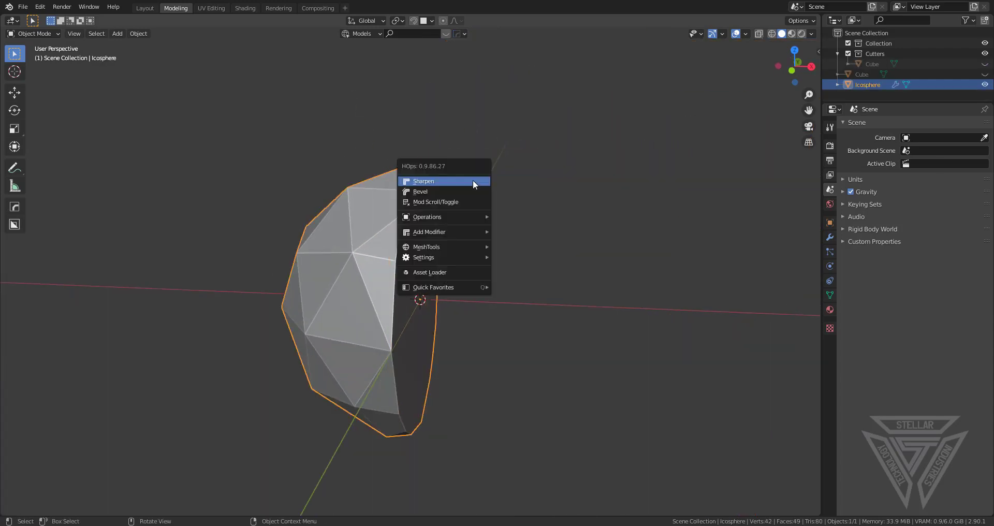
left_click(473, 180)
Examine the shading of the halved icosphere on its flat side and outer surface
scroll(481, 192, "up", 5)
middle_click_drag(459, 207, 497, 213, "shift")
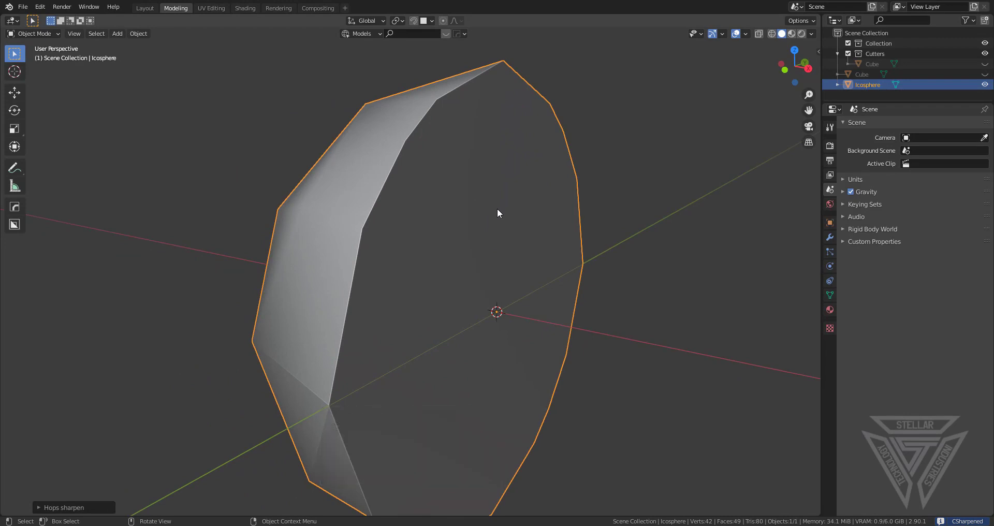
scroll(486, 218, "down", 4)
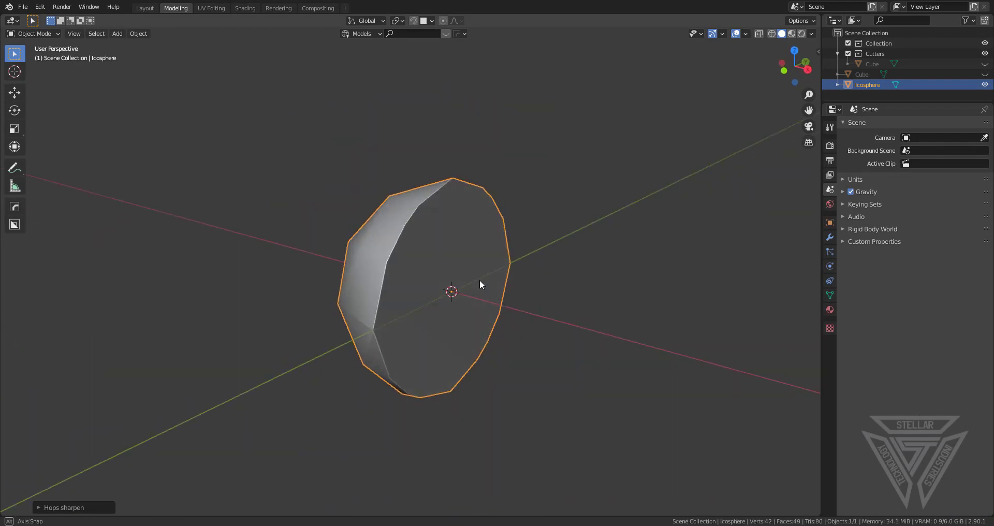
scroll(471, 282, "up", 1)
scroll(469, 280, "up", 2)
middle_click_drag(460, 267, 442, 274)
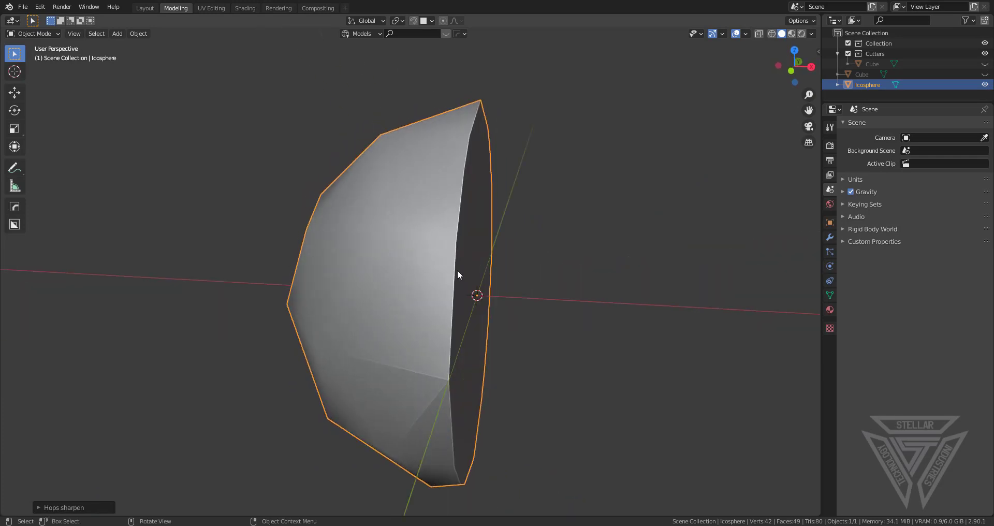
key("ctrl+grave")
middle_click_drag(477, 296, 445, 280)
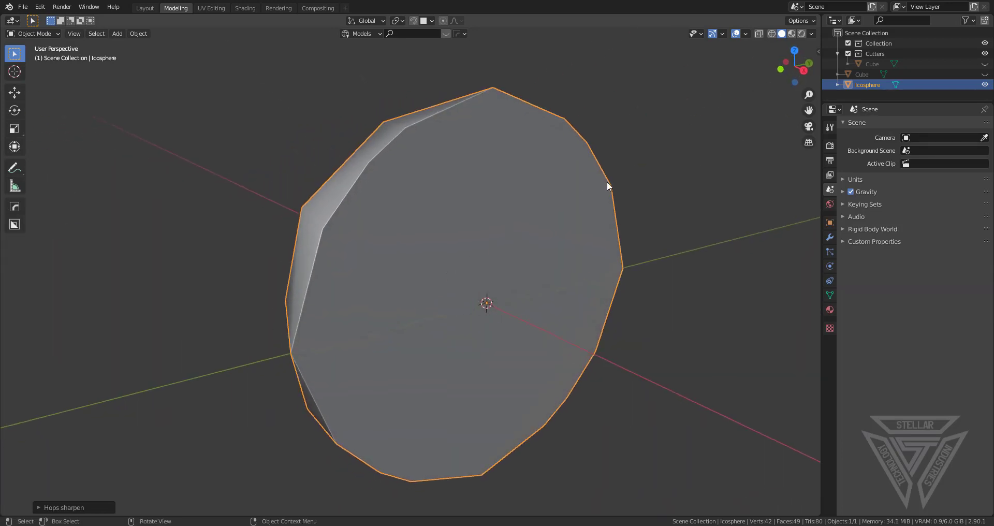
Enable the Screencast Keys overlay for the viewport and close the sidebar
key("n")
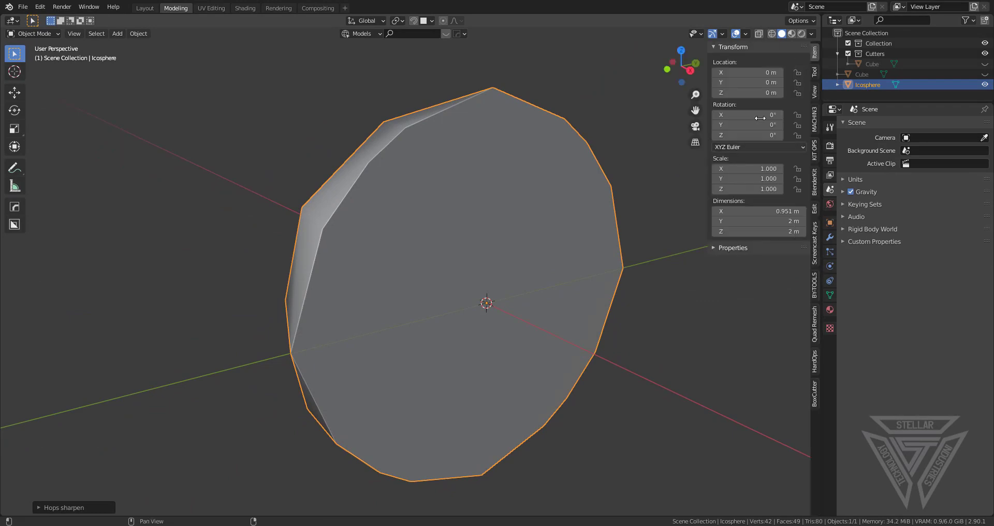
left_click(815, 239)
left_click(720, 47)
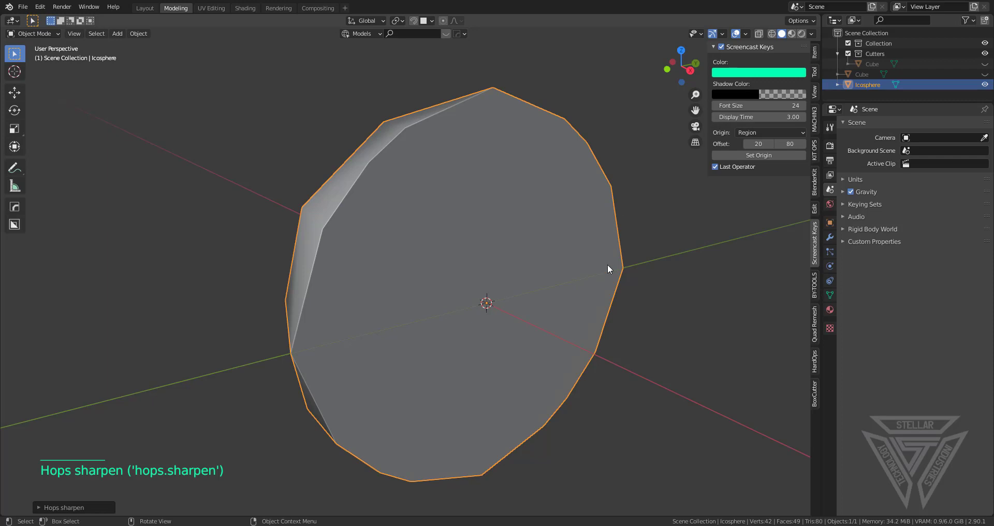
key("n")
Delete only the flat cap face of the halved icosphere in face select mode, leaving its edges
middle_click_drag(511, 269, 489, 291)
scroll(505, 266, "down", 1)
scroll(506, 267, "up", 1)
key("Tab")
key("3")
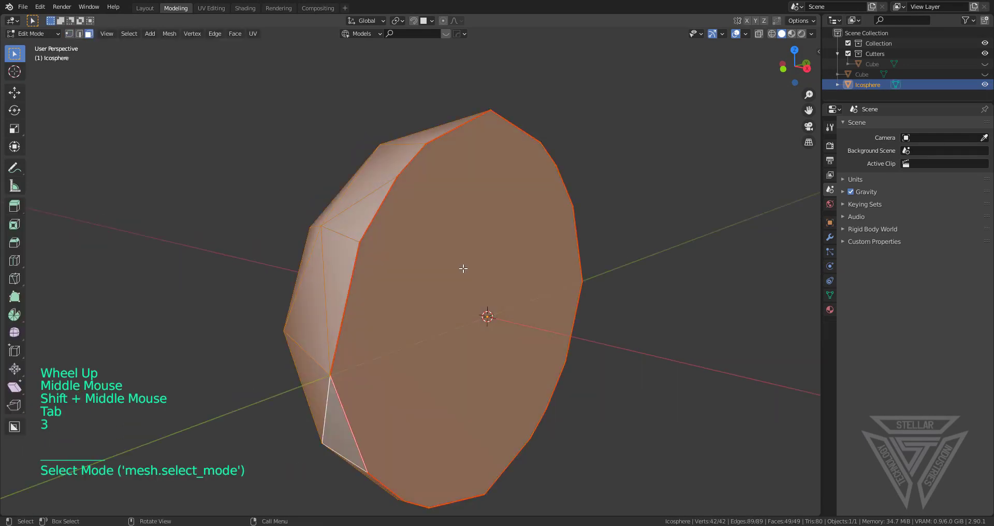
left_click(556, 280)
key("x")
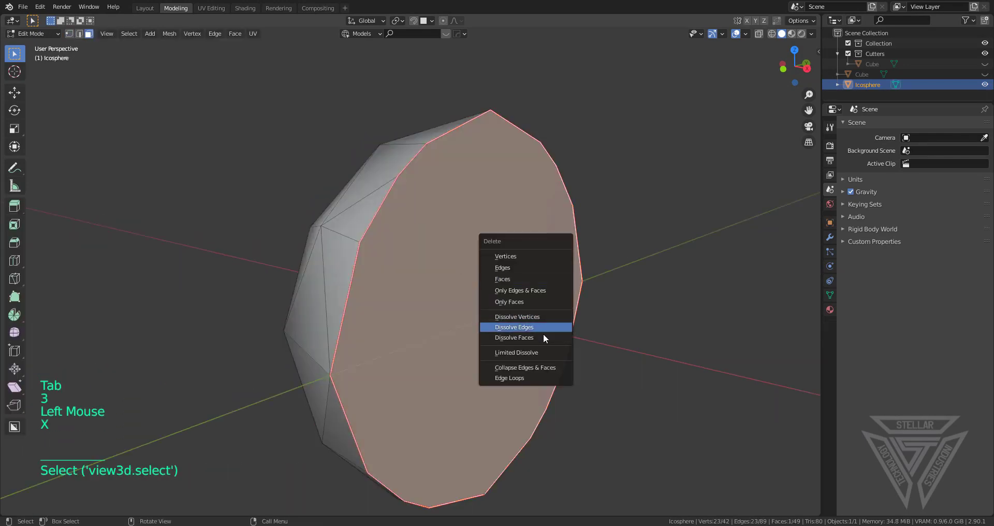
left_click(532, 302)
Mark all edges of the half shell as sharp with HardOps Mark and return to Object Mode
middle_click_drag(531, 302, 536, 314)
key("a")
key("q")
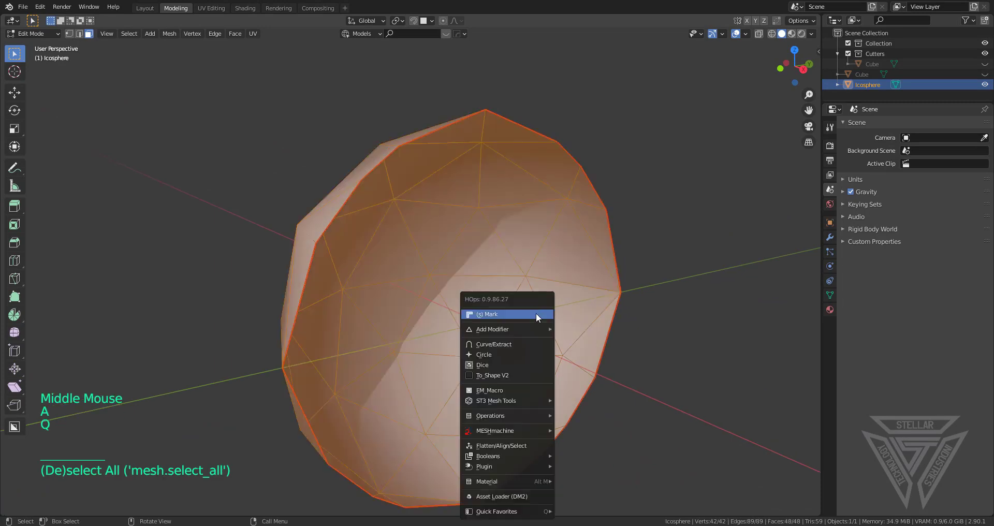
left_click(536, 315)
key("q")
key("Tab")
scroll(536, 315, "down", 1)
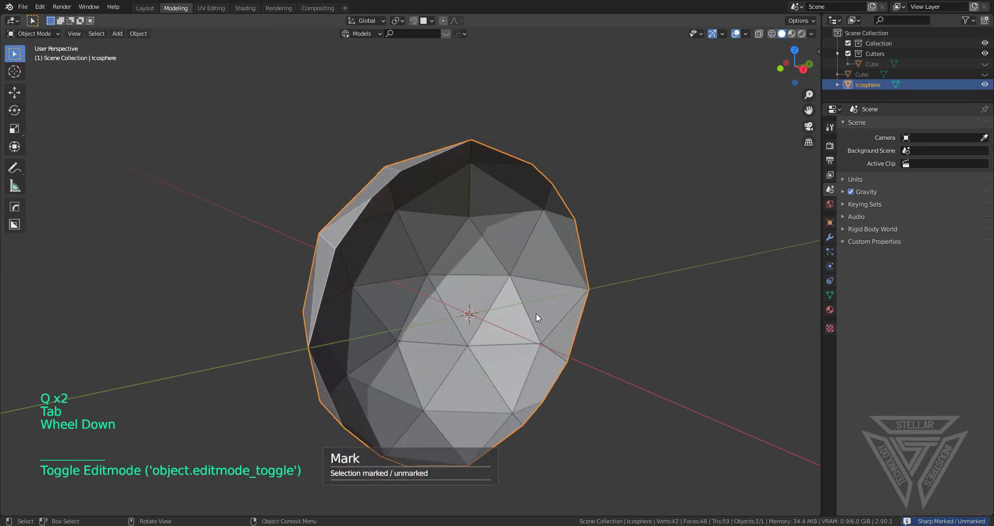
scroll(536, 312, "down", 1)
middle_click_drag(537, 313, 356, 318)
key("Tab")
scroll(446, 313, "up", 3)
key("Tab")
scroll(356, 318, "down", 1)
middle_click_drag(453, 312, 502, 302)
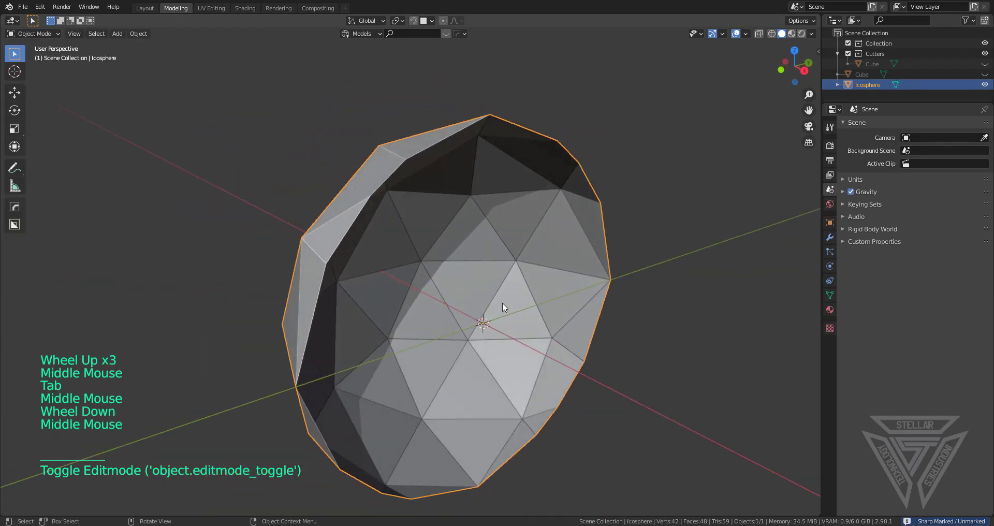
Add a cylinder mesh and scale it uniformly to about 0.4
key("shift+a")
mouse_move(496, 283)
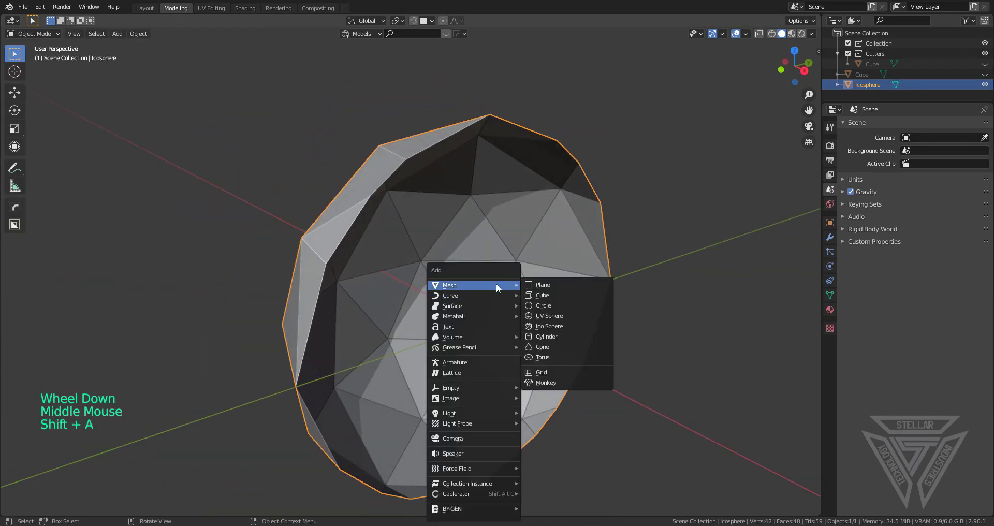
left_click(564, 337)
key("s")
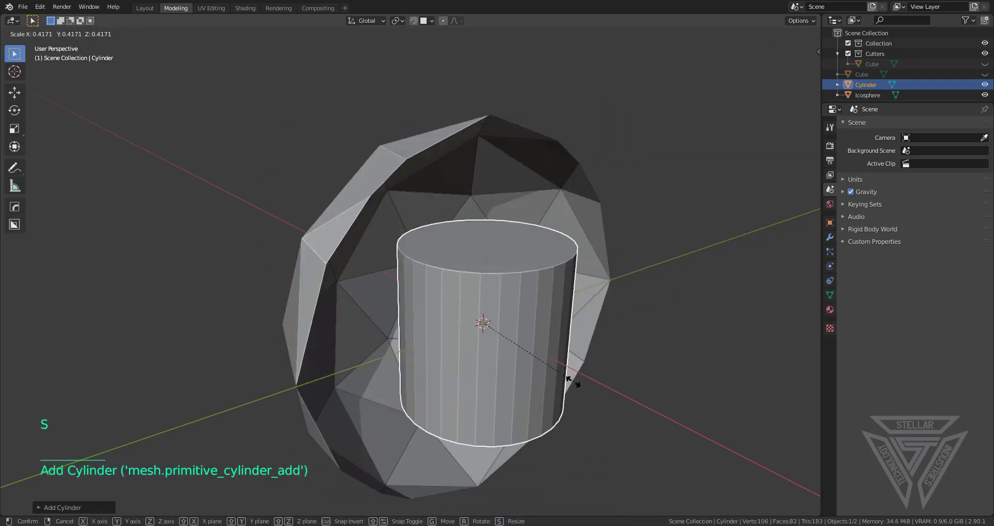
left_click(571, 380)
Rotate the cylinder 90 degrees about the Y axis and move it into the wall of the half shell
key("r")
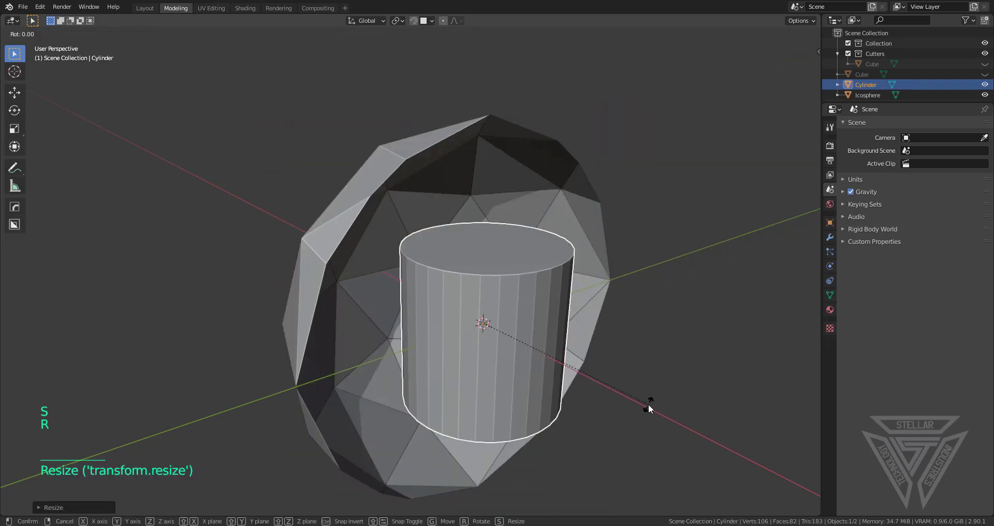
key("y")
key("9")
key("0")
left_click(648, 404)
middle_click_drag(648, 404, 510, 350)
key("g")
left_click(604, 362)
Subtract the cylinder from the half shell with a HardOps Difference boolean
left_click(509, 218, "shift")
key("q")
left_click(509, 218)
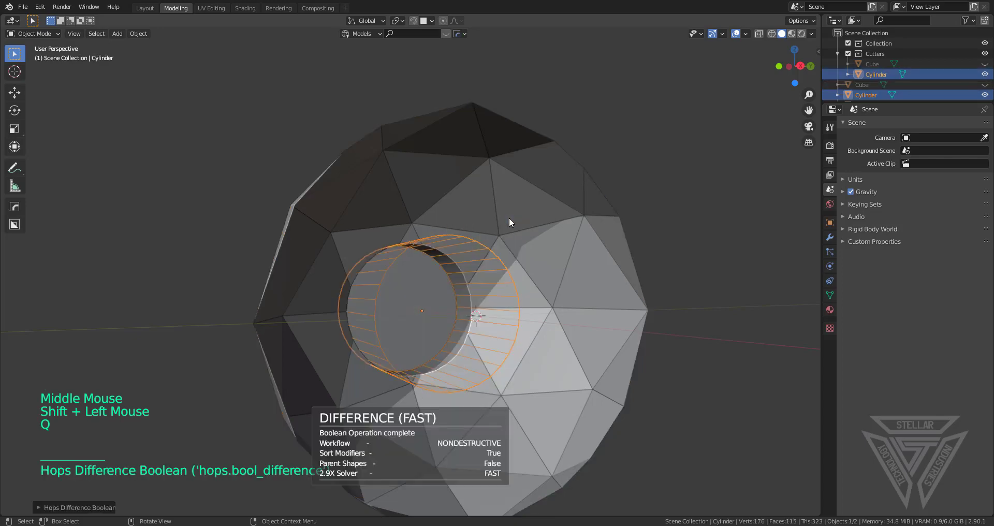
Move the cylinder cutter deeper through the half shell's wall
scroll(545, 309, "up", 3)
middle_click_drag(545, 310, 546, 319)
left_click(539, 305)
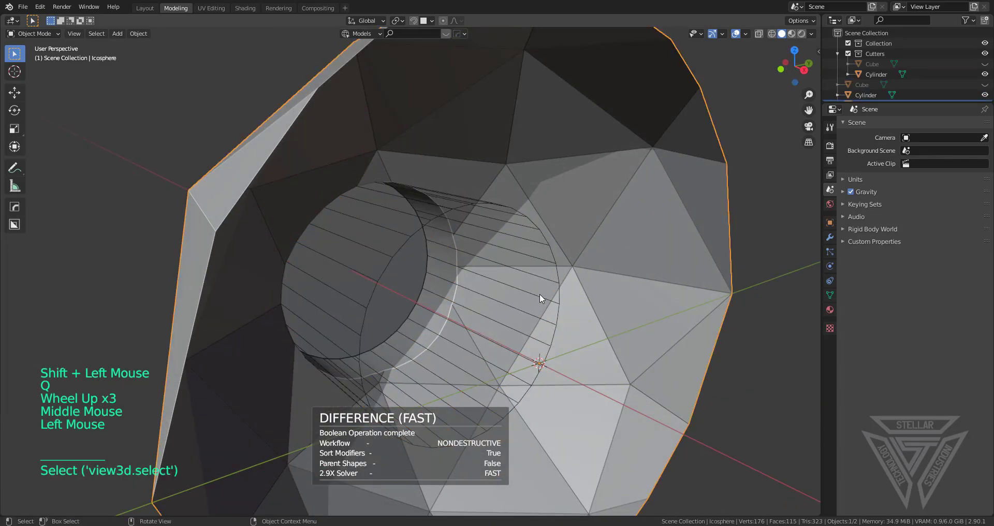
left_click(555, 310)
key("g")
left_click(576, 326)
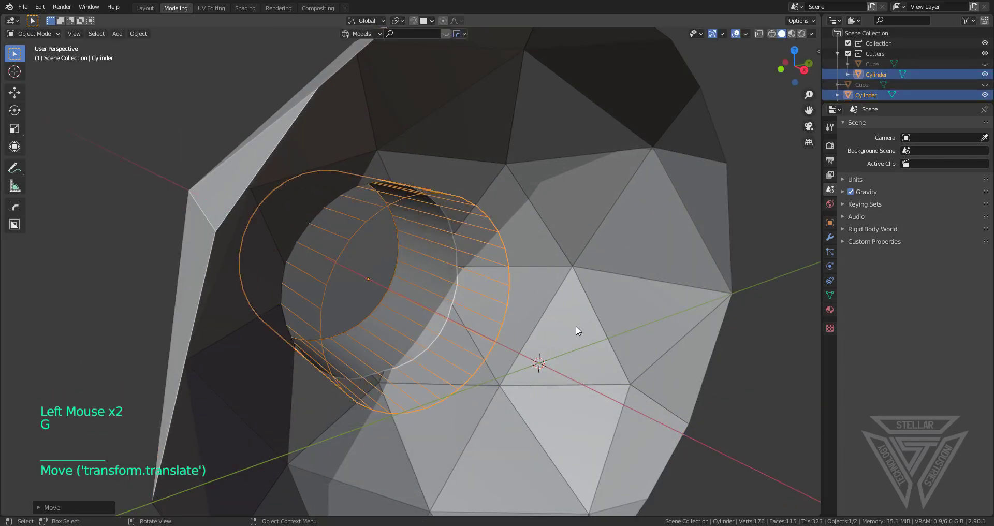
Scale the cylinder cutter uniformly to about 0.82, then fine-tune its size against the shell
mouse_move(576, 326)
middle_mouse_down()
mouse_move(415, 318)
mouse_move(595, 327)
middle_mouse_up()
scroll(464, 318, "down", 5)
scroll(583, 332, "up", 4)
mouse_move(596, 327)
middle_mouse_down("shift")
mouse_move(612, 324)
mouse_move(595, 309)
middle_mouse_up("shift")
key("s")
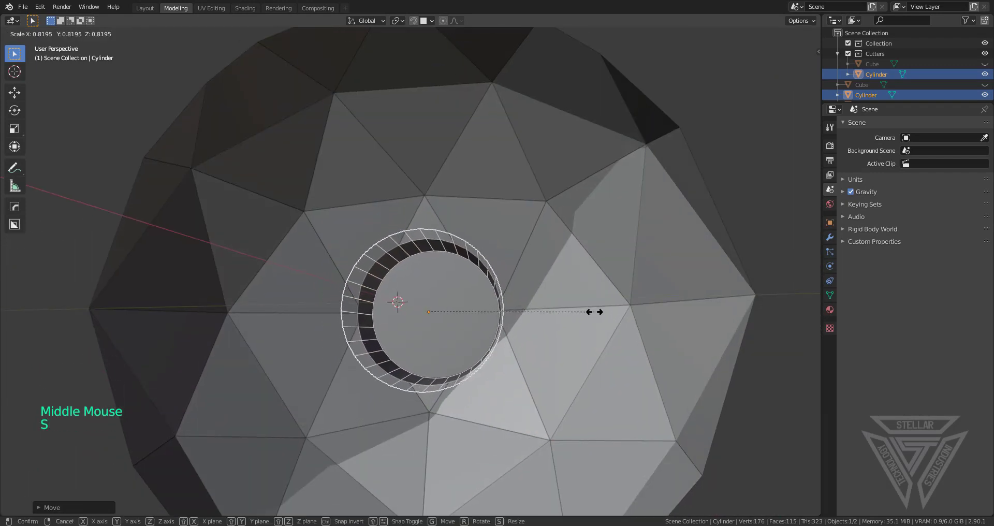
left_click(592, 311)
middle_click_drag(592, 311, 514, 307)
key("s")
left_click(533, 342)
scroll(533, 342, "up", 4)
scroll(526, 337, "down", 2)
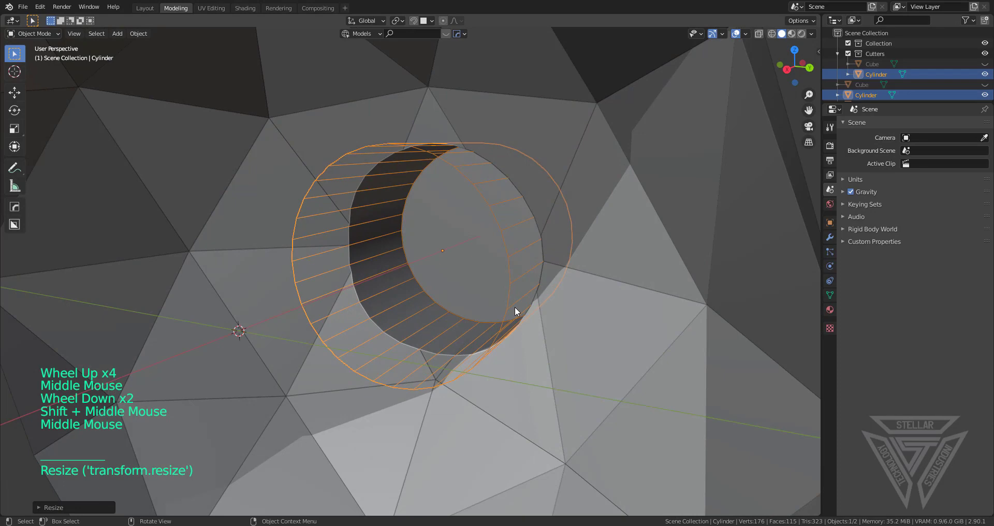
Hide the cylinder cutter and apply the boolean on the icosphere with HardOps Sharpen
key("h")
left_click(527, 231)
key("q")
left_click(527, 231, "ctrl")
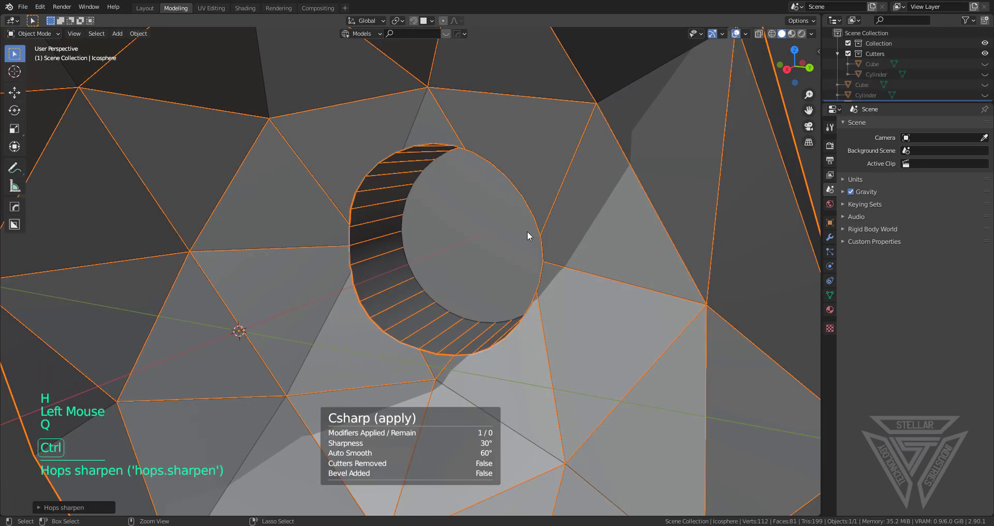
In Edit Mode, select the end cap of the protruding cylindrical pocket and grow the selection to its side faces
scroll(555, 254, "down", 5)
middle_click_drag(555, 253, 461, 275)
scroll(422, 263, "up", 3)
middle_click_drag(301, 410, 454, 332, "shift")
key("Tab")
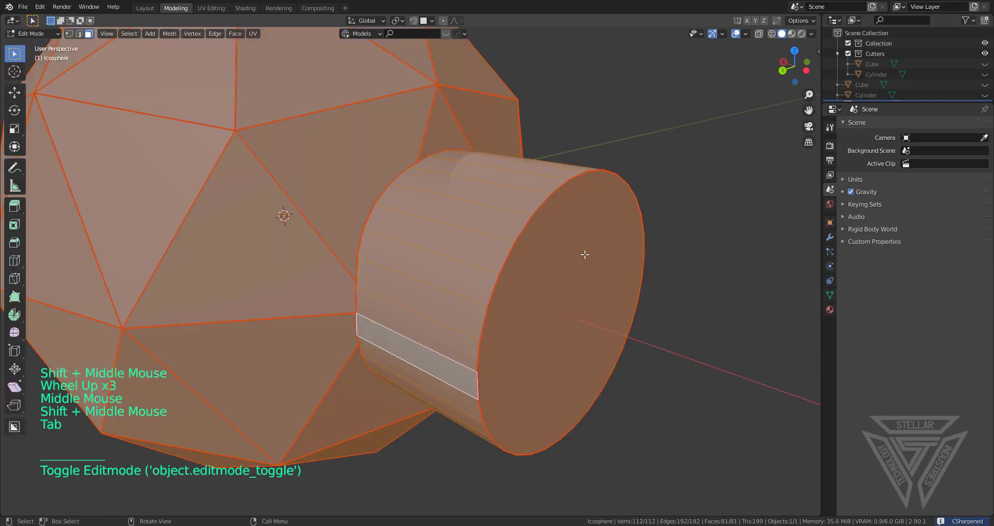
middle_click_drag(584, 256, 530, 291, "shift")
left_click(531, 293)
key("ctrl+KP_Add")
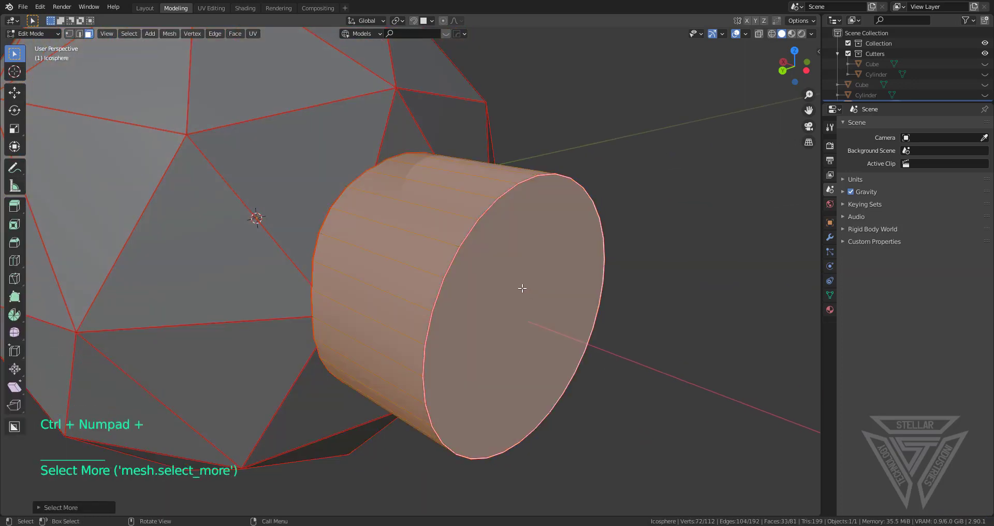
middle_click_drag(522, 289, 557, 259)
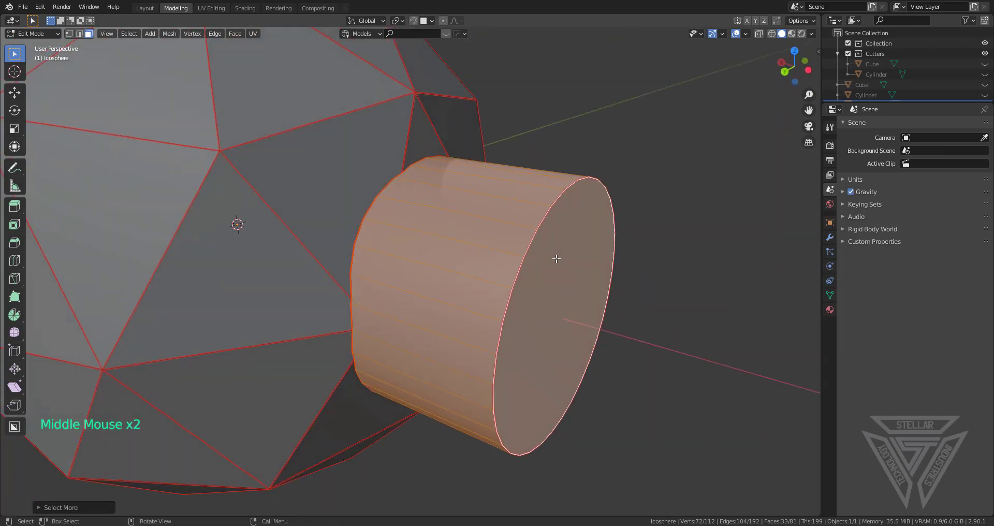
key("x")
left_click(557, 259)
key("ctrl+z")
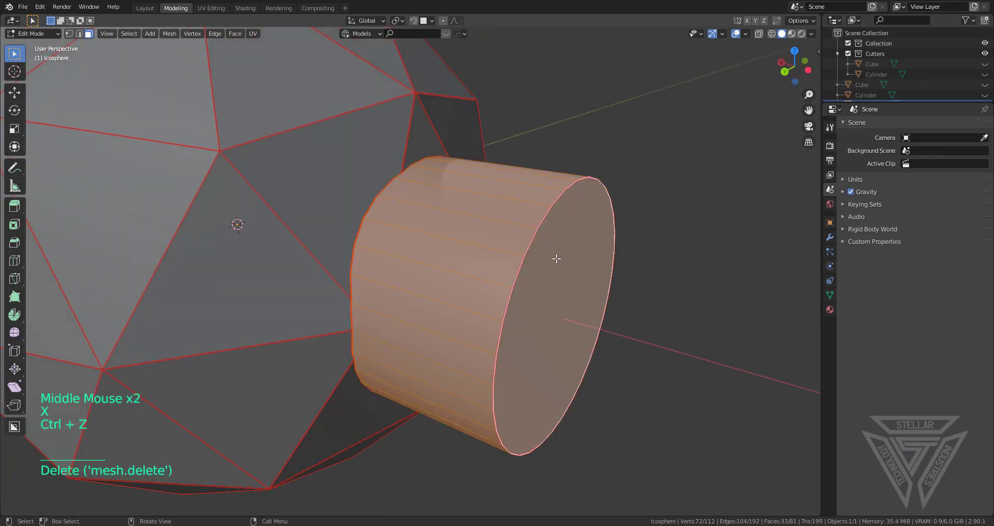
Delete the selected cylindrical pocket faces to leave an open round hole, and return to Object Mode
key("x")
left_click(531, 236)
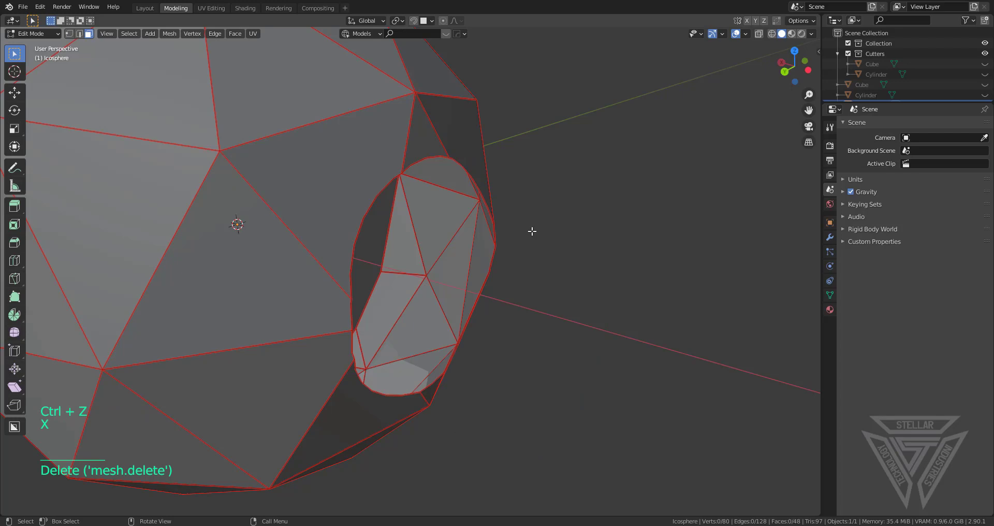
middle_click_drag(533, 231, 446, 231)
key("Tab")
Examine the round hole and surrounding faces of the half shell from the outside and inside
scroll(446, 231, "down", 4)
middle_click_drag(501, 255, 346, 264)
scroll(346, 264, "up", 5)
scroll(388, 258, "down", 5)
middle_click_drag(429, 254, 530, 262, "shift")
scroll(480, 262, "up", 3)
scroll(480, 259, "up", 1)
key("Tab")
key("Tab")
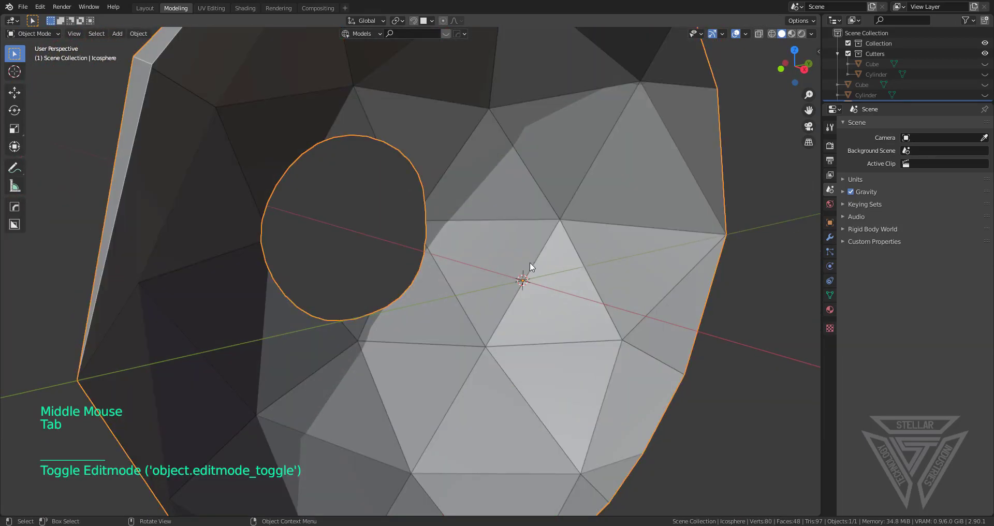
key("q")
mouse_move(515, 311)
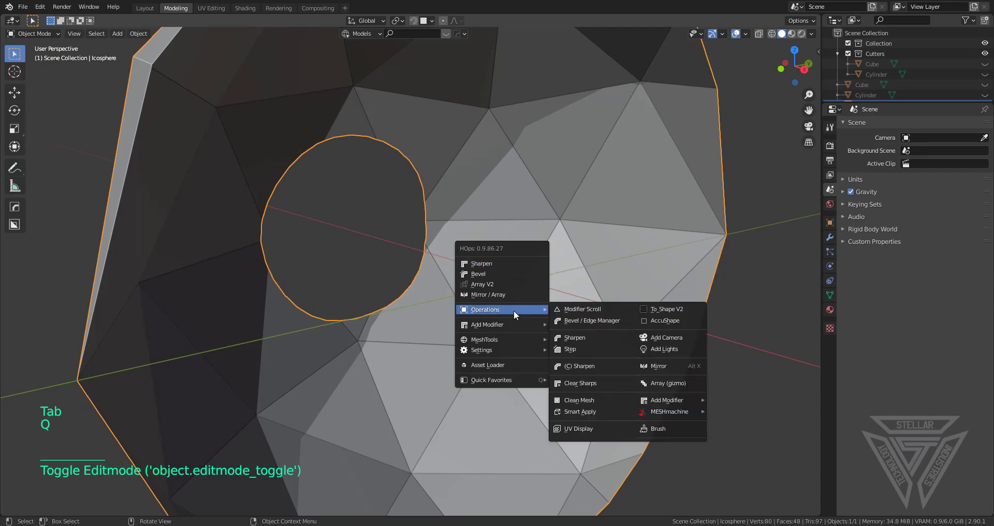
mouse_move(490, 340)
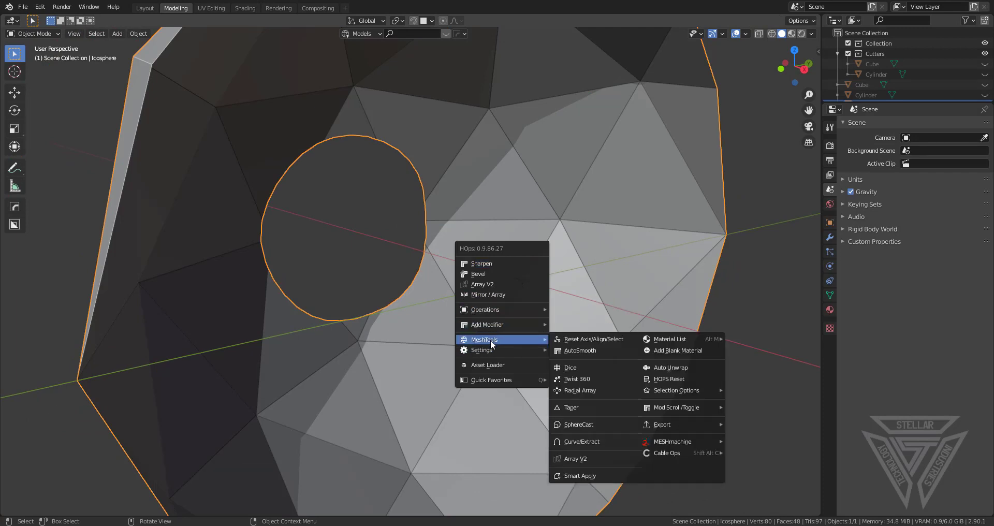
left_click(598, 369)
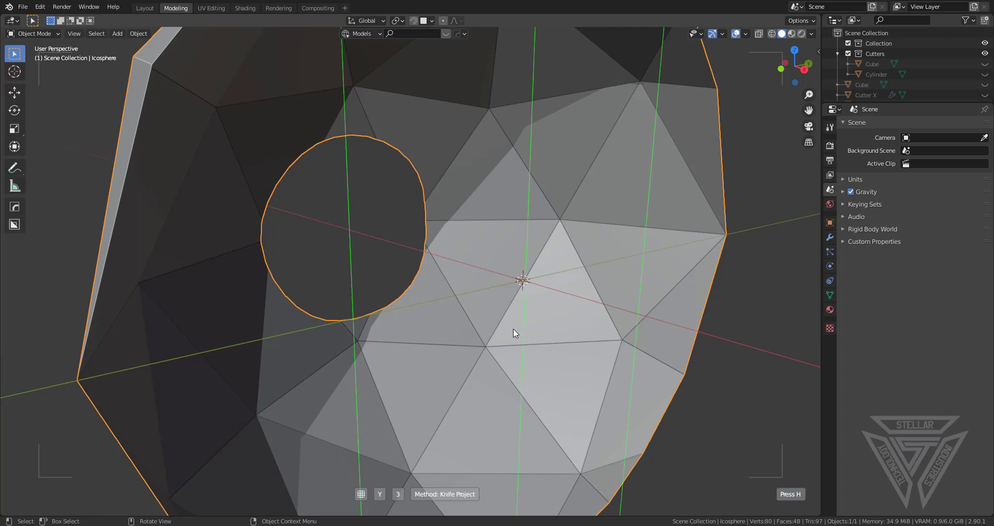
scroll(515, 331, "down", 5)
middle_click_drag(514, 328, 444, 322)
scroll(386, 339, "up", 2)
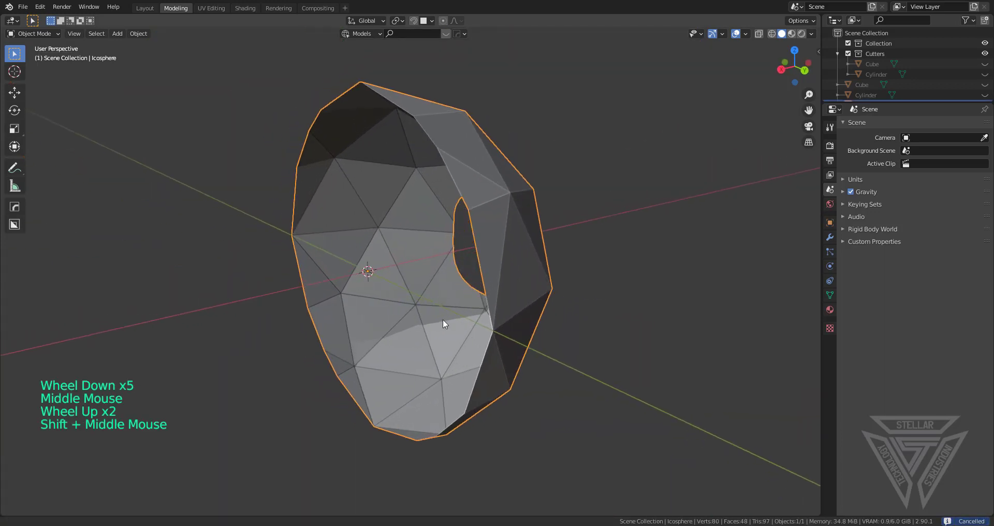
Dice the half shell along the X, Y and Z axes with a count of 53, using the Knife Project method
key("q")
mouse_move(390, 290)
left_click(445, 318)
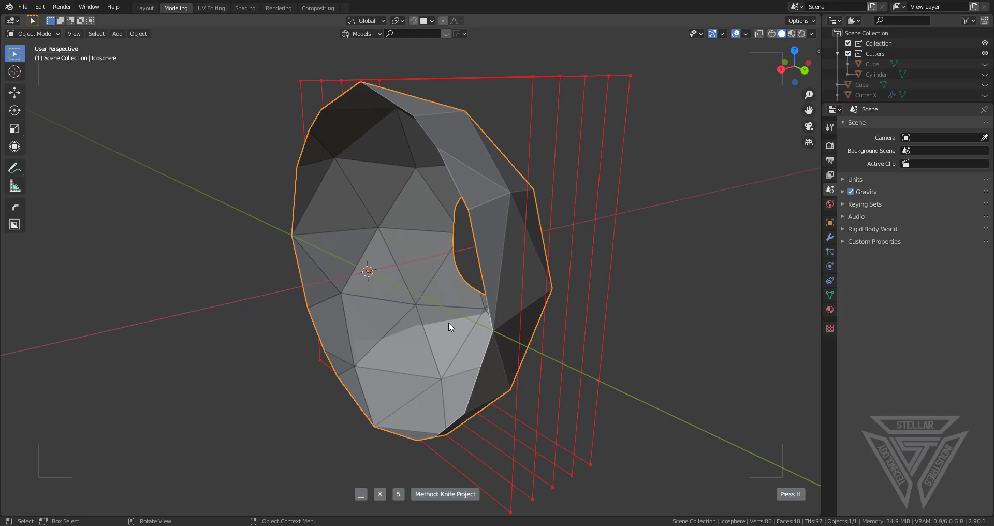
key("y")
key("z")
scroll(449, 322, "up", 5)
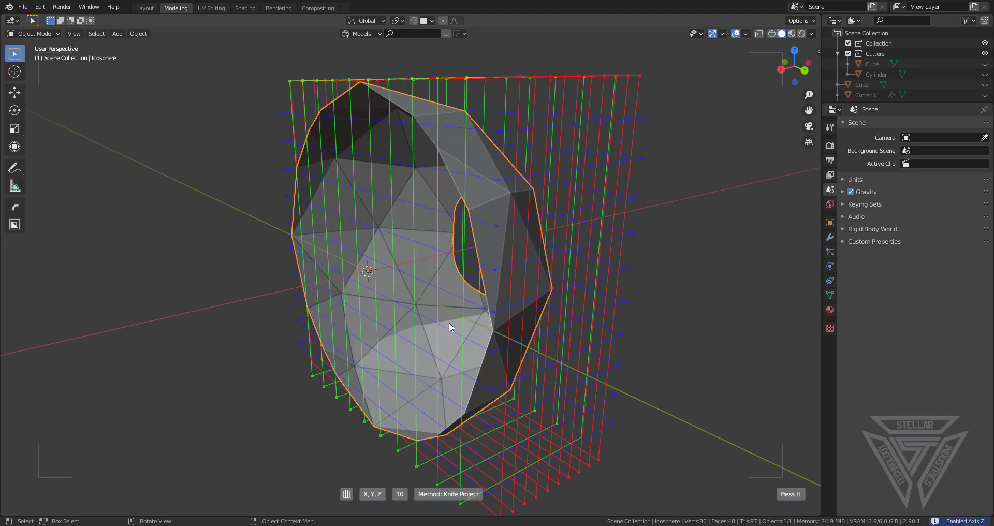
scroll(449, 323, "up", 20)
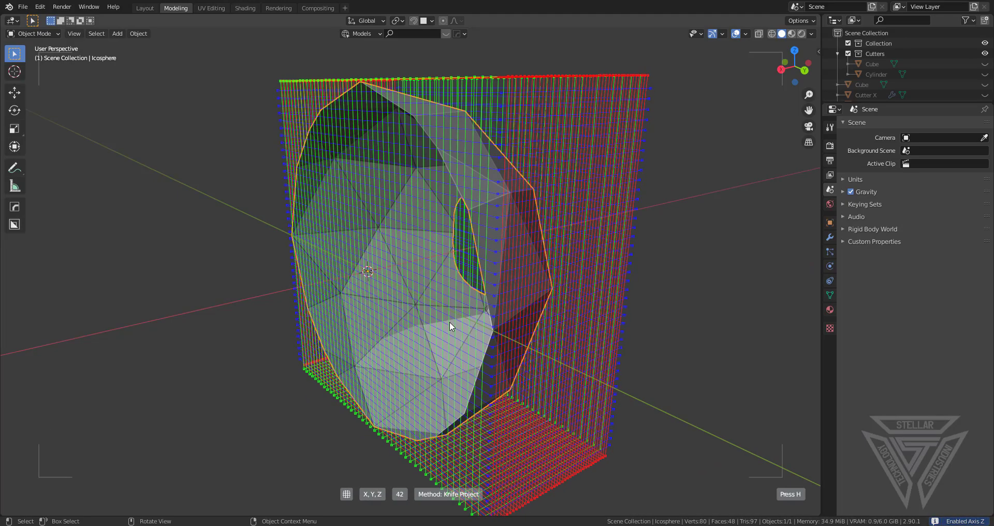
scroll(450, 323, "up", 11)
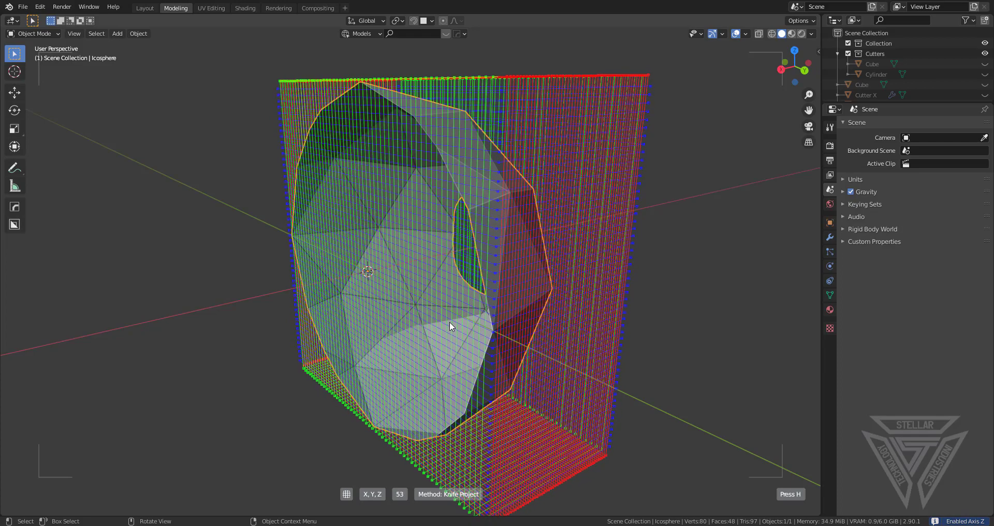
left_click(450, 321)
Check the diced topology around the hole in Edit Mode and undo the dice
scroll(450, 322, "up", 5)
middle_click_drag(450, 322, 572, 342)
key("Tab")
scroll(488, 309, "up", 6)
middle_click_drag(489, 309, 367, 277)
scroll(344, 295, "down", 9)
key("ctrl+z")
key("ctrl+z")
scroll(517, 288, "down", 2)
In Edit Mode, select all faces of the half shell and subdivide them
key("Tab")
key("a")
right_click(417, 256)
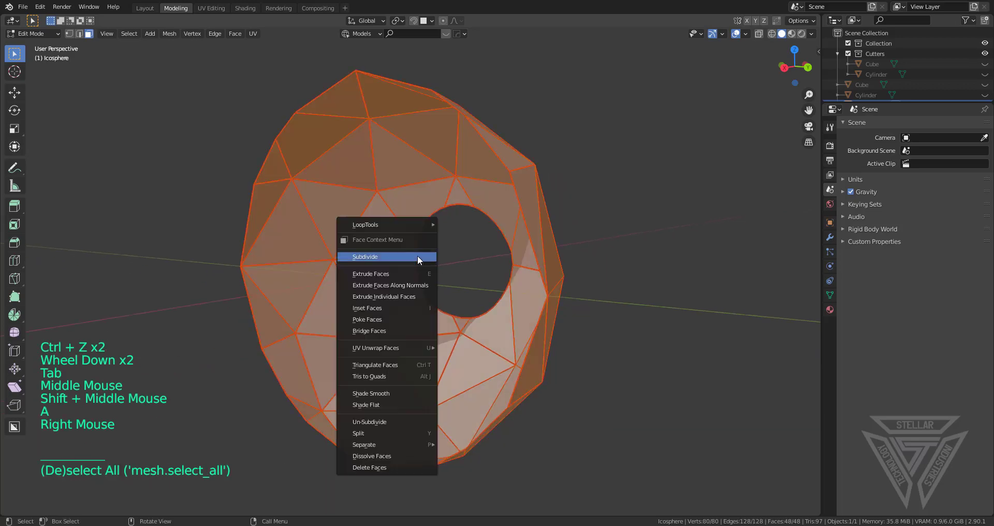
left_click(415, 256)
Check the subdivided faces around the hole and undo the subdivision
middle_click_drag(435, 248, 362, 233)
scroll(468, 234, "up", 4)
middle_click_drag(362, 233, 419, 295, "shift")
scroll(431, 283, "up", 4)
scroll(467, 320, "down", 2)
middle_click_drag(466, 319, 463, 166, "shift")
scroll(551, 200, "down", 5)
middle_click_drag(414, 275, 563, 255)
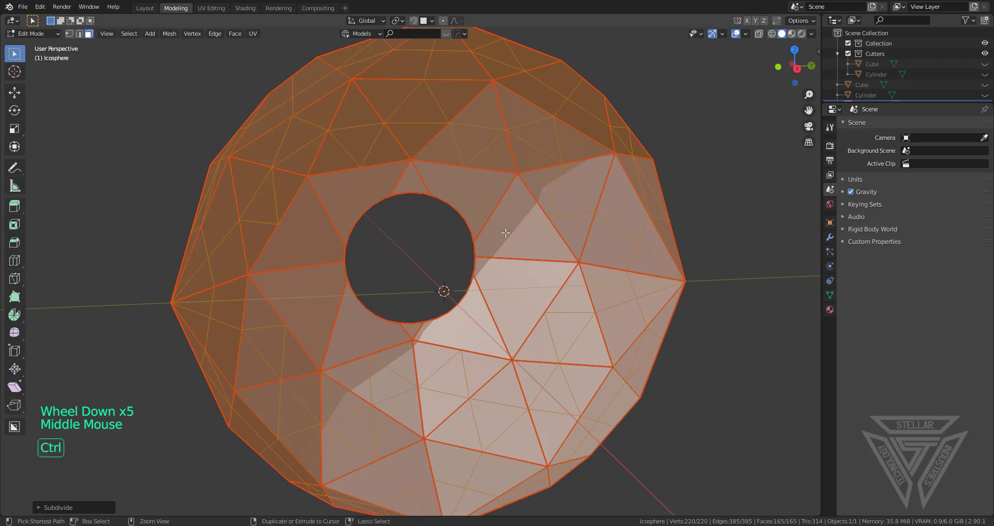
key("ctrl+z")
key("ctrl+z")
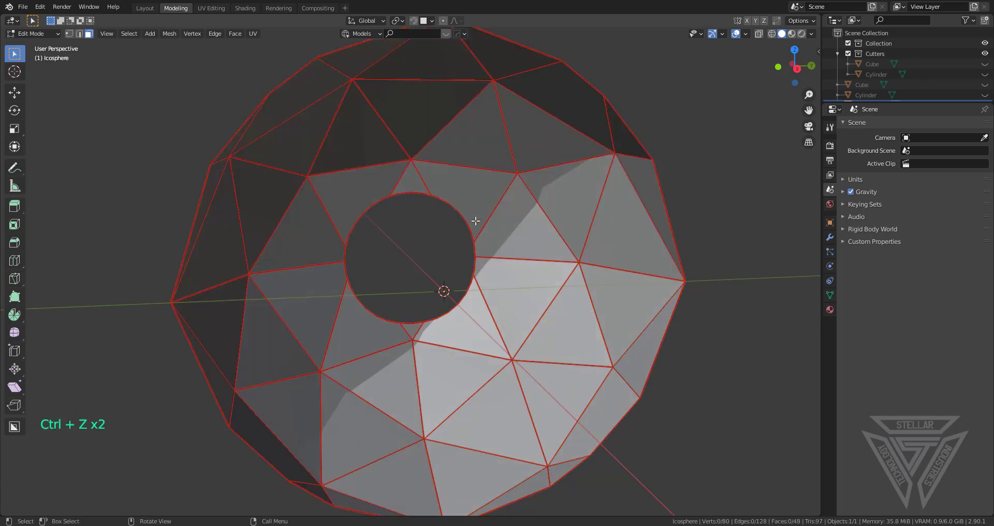
In Object Mode, dice the half shell again along X, Y and Z at count 53 with Knife Project
key("Tab")
middle_click_drag(443, 212, 461, 261)
key("q")
mouse_move(461, 261)
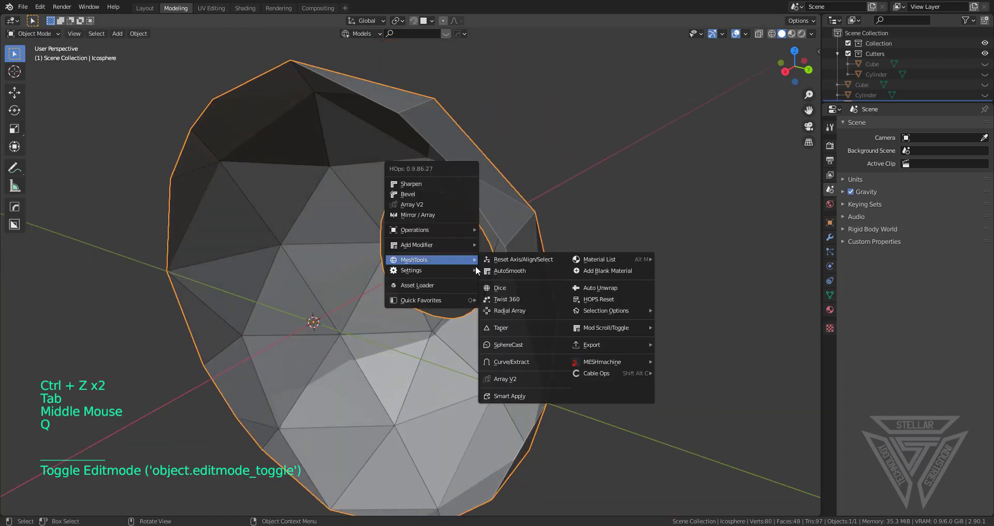
left_click(539, 288)
key("x")
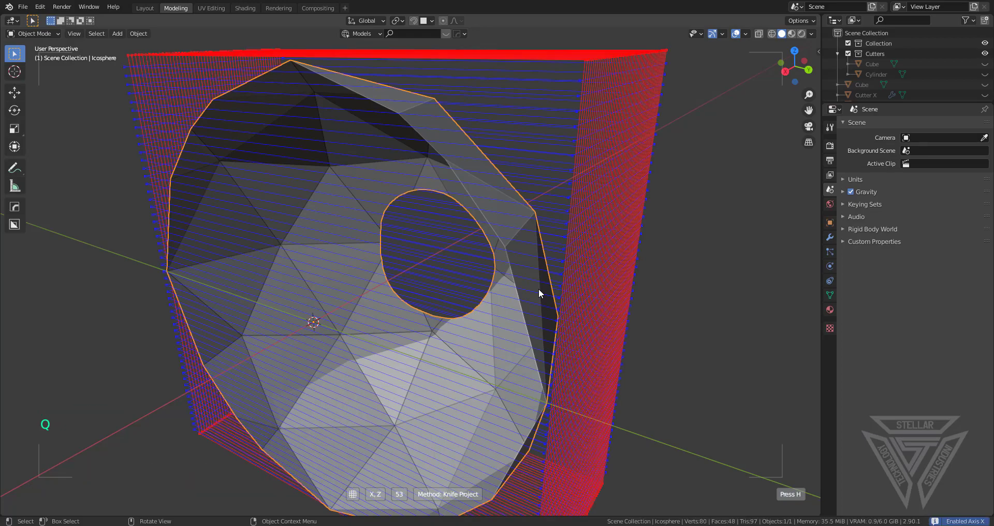
key("y")
left_click(539, 288)
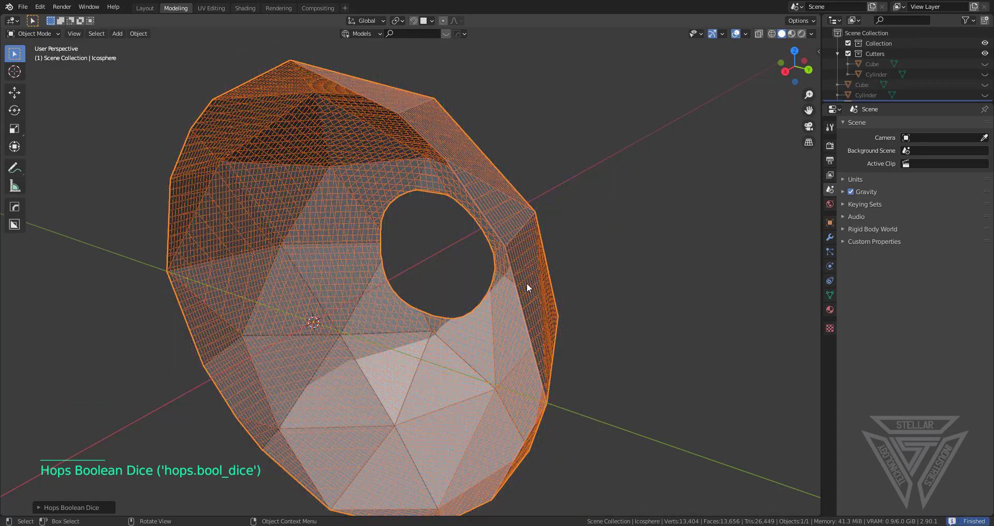
Examine the diced shell and its grid around the hole in Object Mode and Edit Mode
middle_click_drag(526, 285, 565, 239)
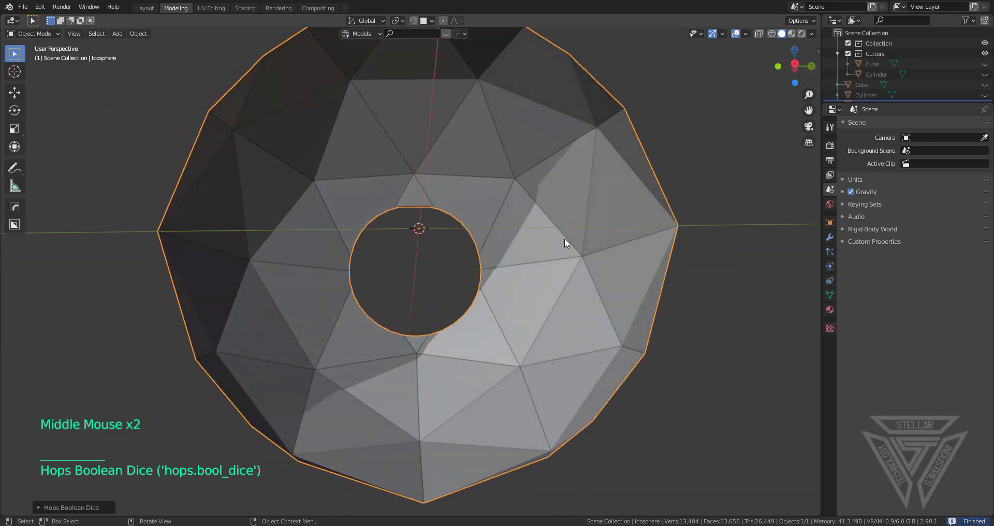
middle_click_drag(526, 278, 584, 320)
key("Tab")
scroll(541, 312, "up", 2)
scroll(541, 312, "up", 1)
scroll(542, 314, "down", 3)
key("Tab")
scroll(541, 315, "up", 2)
In Edit Mode, select the whole diced mesh and flip its normals
key("Tab")
key("a")
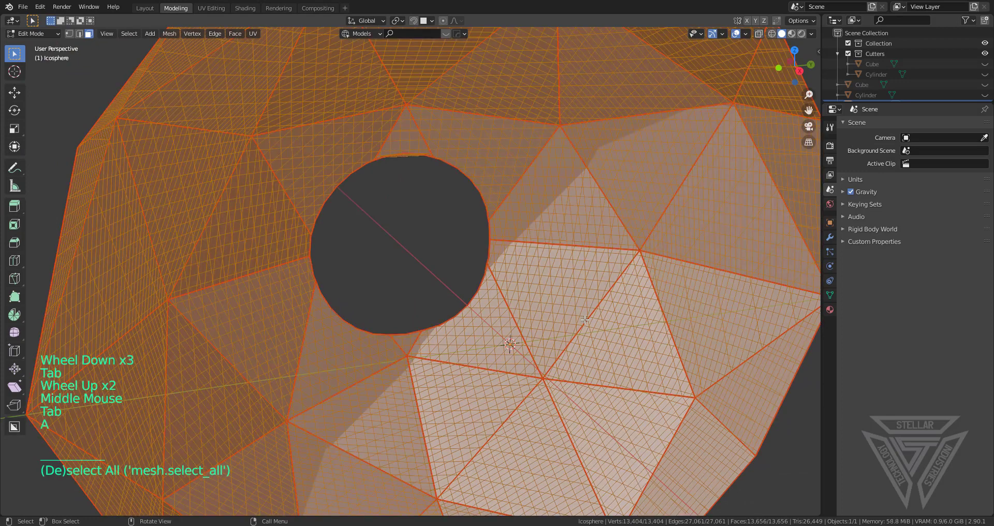
key("F3")
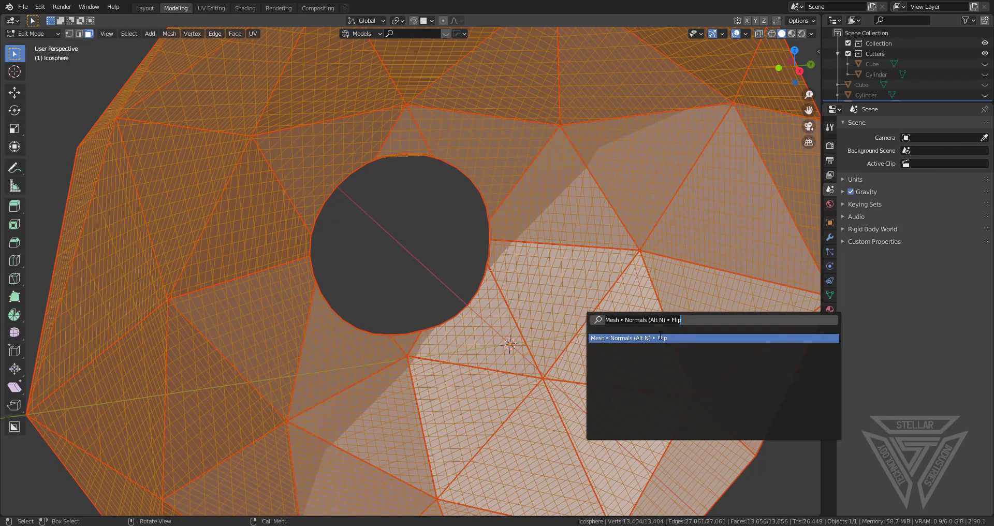
left_click(662, 339)
scroll(568, 282, "down", 2)
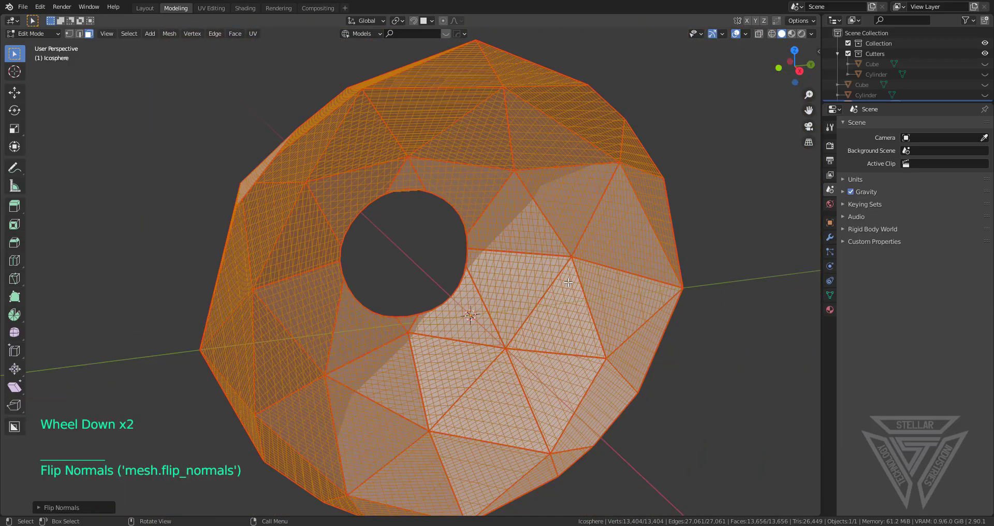
Examine the rim of the round hole from several angles, including the small ledge at its upper edge
scroll(568, 282, "up", 2)
scroll(568, 282, "down", 2)
middle_click_drag(568, 282, 502, 262)
scroll(504, 262, "up", 3)
scroll(502, 262, "down", 1)
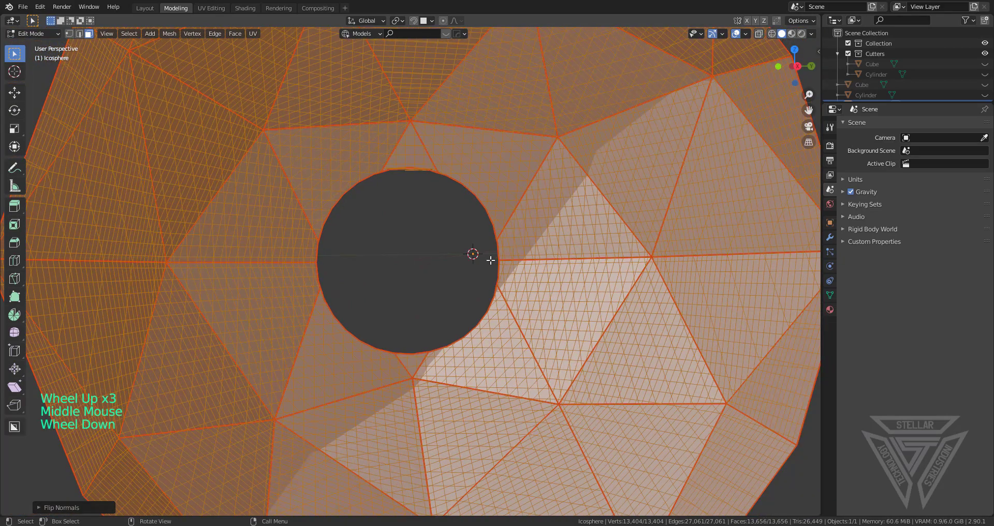
scroll(501, 272, "up", 7)
scroll(501, 268, "down", 6)
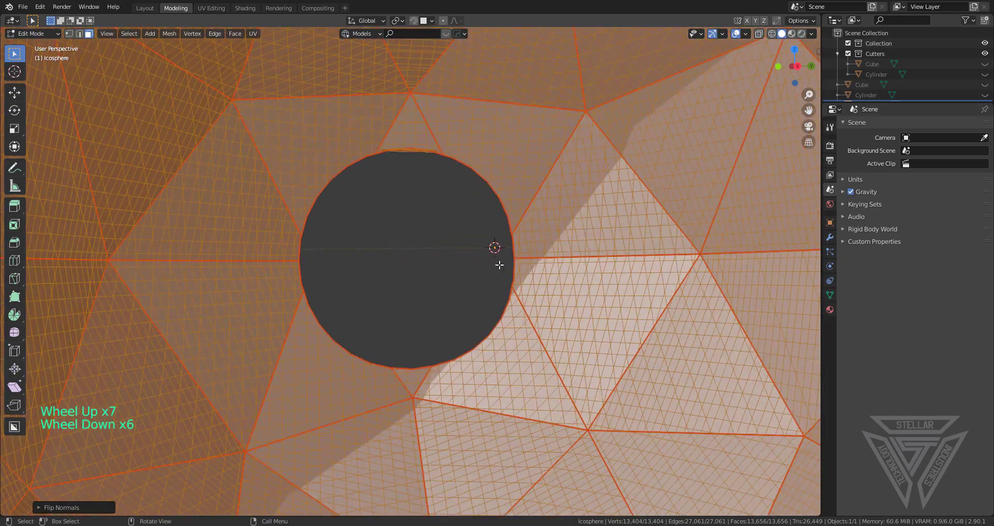
middle_click_drag(499, 266, 559, 315)
scroll(533, 291, "down", 4)
scroll(601, 284, "up", 5)
scroll(495, 309, "up", 4)
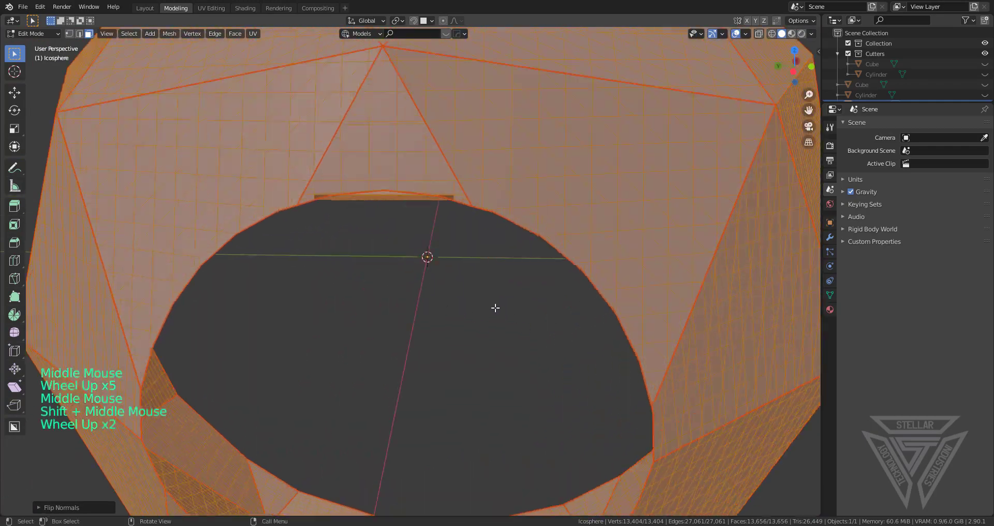
middle_click_drag(496, 309, 471, 323, "shift")
scroll(464, 312, "down", 3)
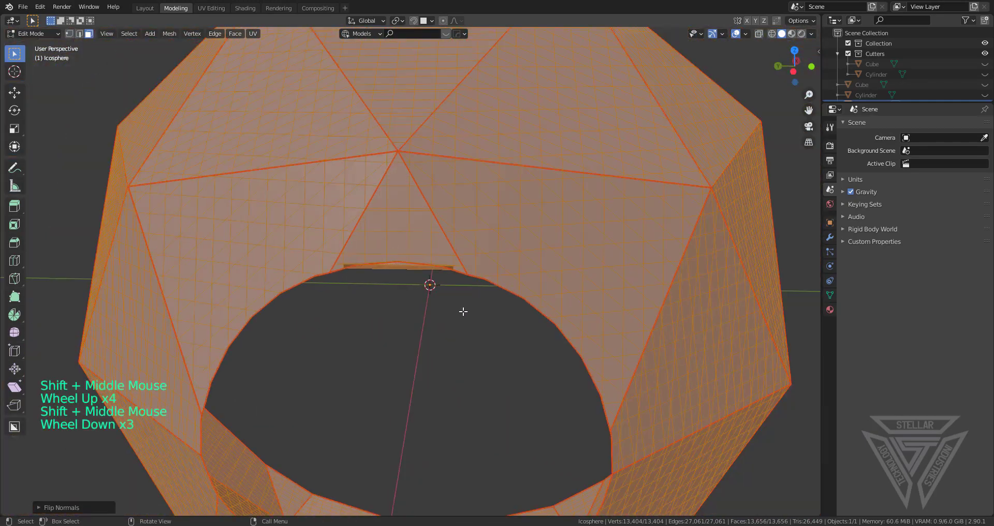
In vertex select mode, slide a grid vertex just above the hole's upper ledge up along its edge, away from the rim
key("Tab")
scroll(463, 312, "up", 4)
key("Tab")
key("1")
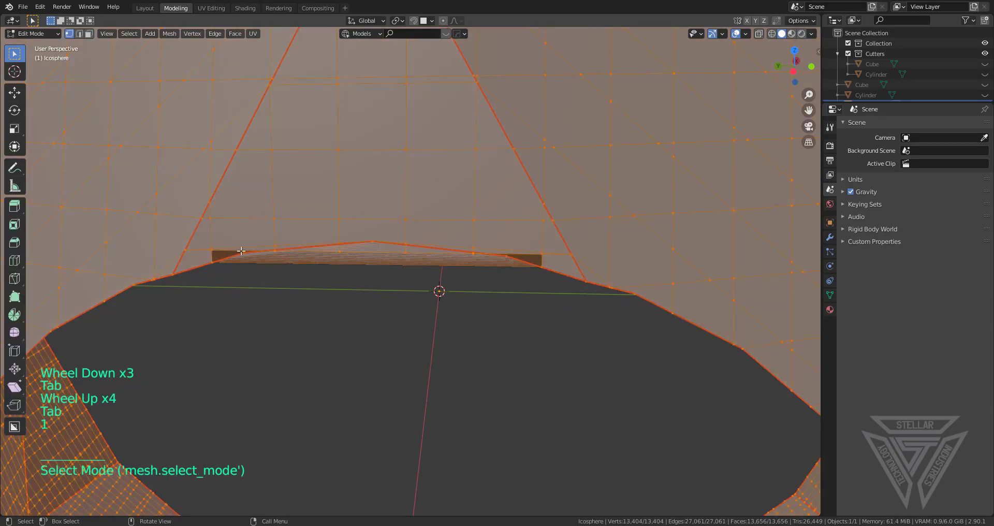
left_click(293, 258)
scroll(292, 257, "up", 2)
middle_click_drag(292, 258, 281, 260, "shift")
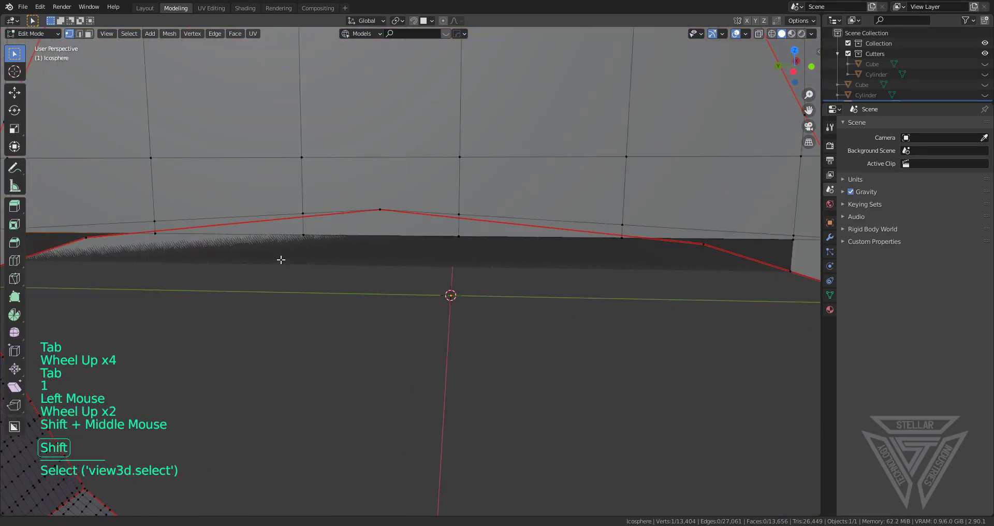
left_click(481, 213)
key("g")
key("g")
left_click(625, 221)
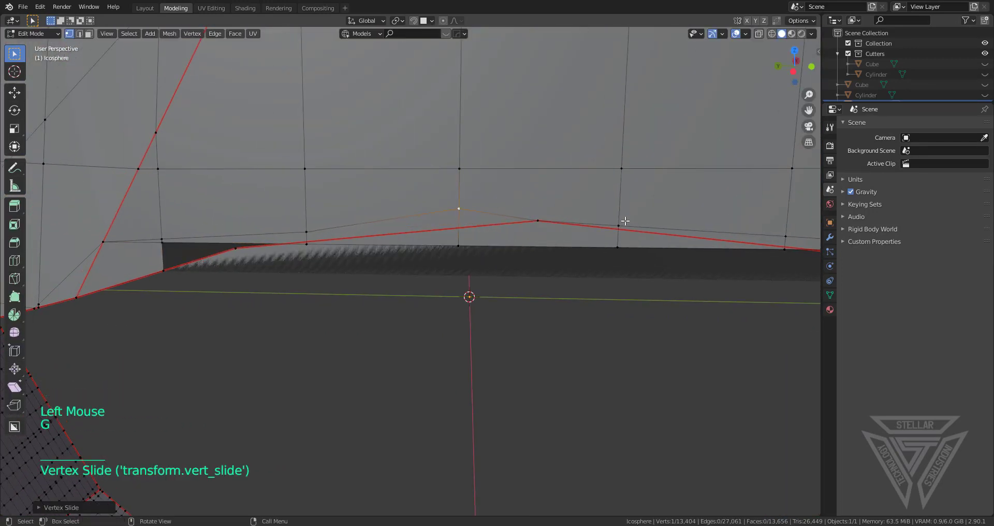
Slide two more grid vertices above the ledge, one beside the rim's peak and one at the ledge's end, up along their edges
left_click(625, 221)
key("g")
key("g")
left_click(286, 211)
left_click(160, 239)
key("g")
key("g")
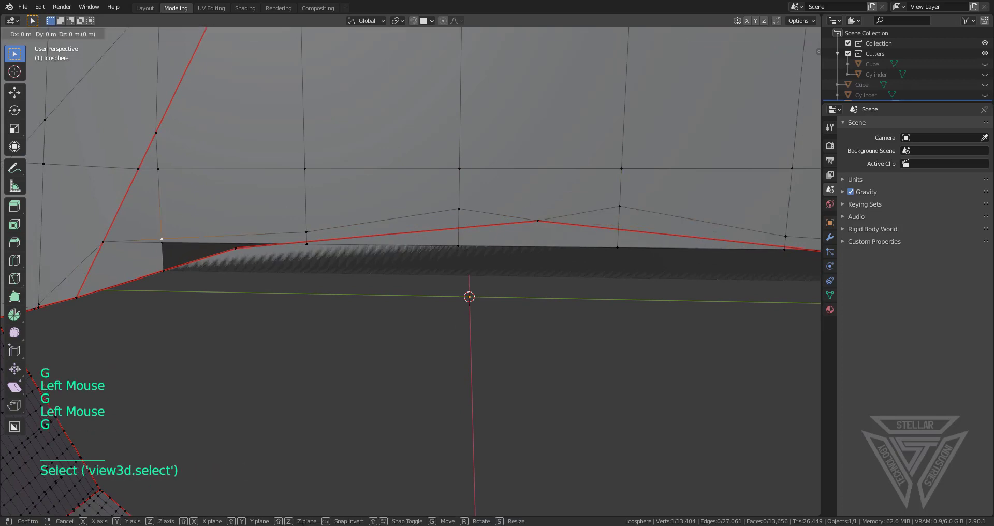
left_click(218, 205)
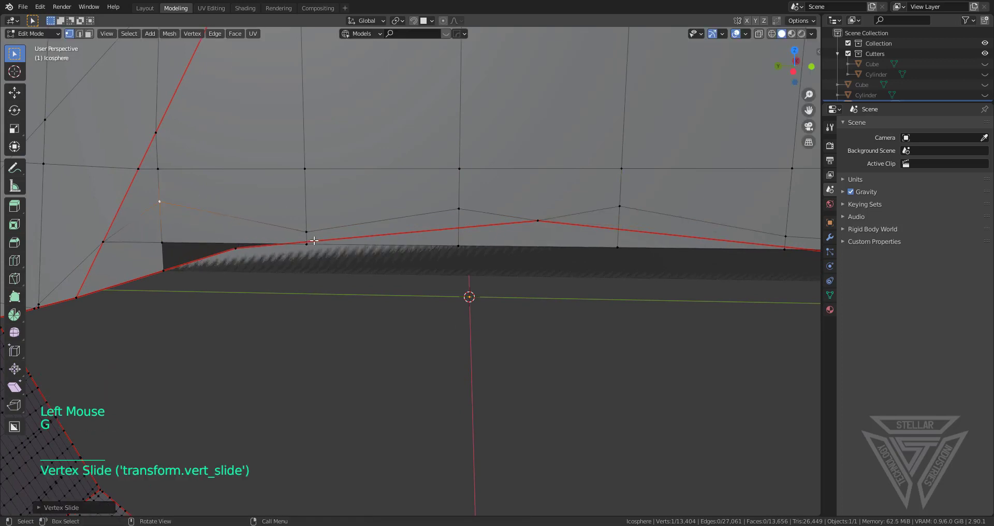
Try sliding the ledge vertex that lies next to the rim edge along its vertical edge
left_click(313, 242)
key("g")
key("g")
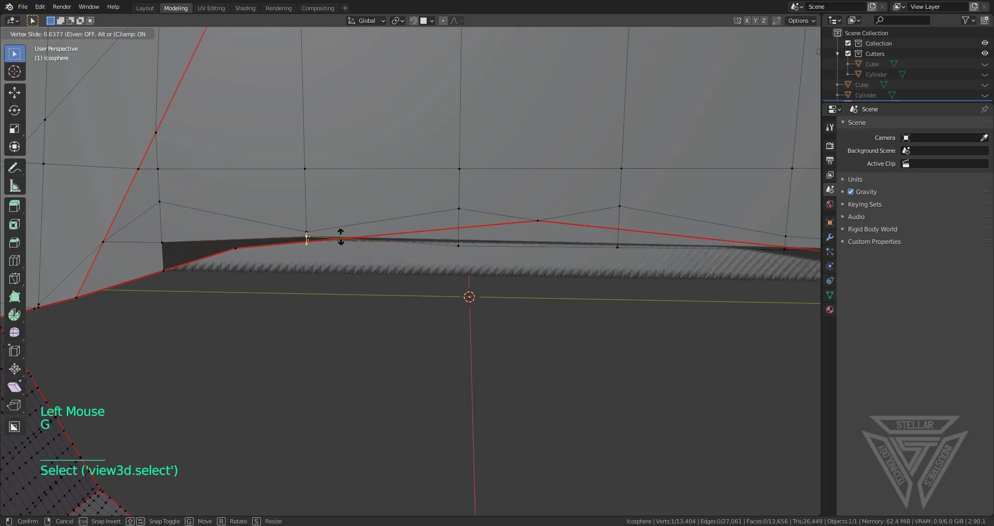
left_click(358, 252)
Merge the ledge vertex beside the rim edge into the grid vertex directly above it, using At Last
scroll(383, 259, "down", 2)
middle_click_drag(384, 259, 342, 265, "shift")
scroll(380, 287, "up", 1)
scroll(344, 280, "up", 1)
middle_click_drag(307, 223, 395, 224, "shift")
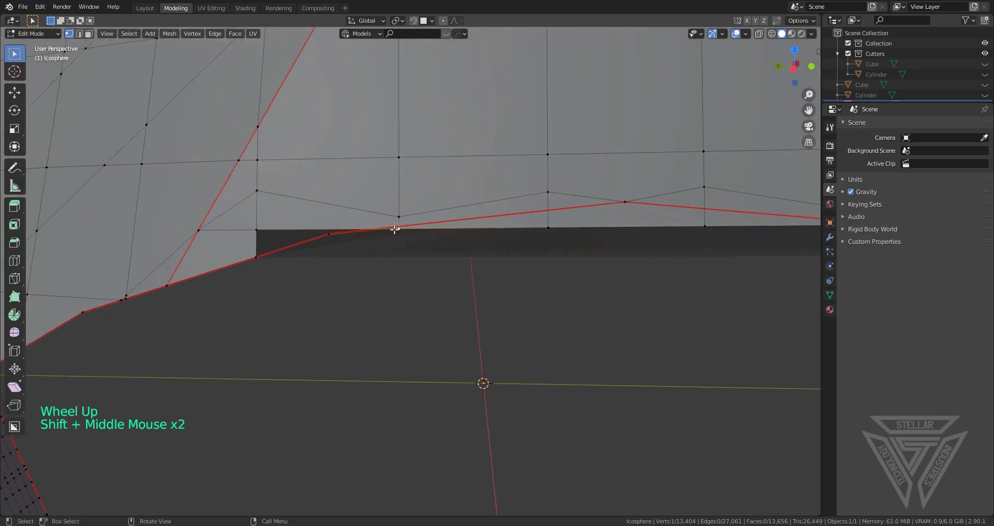
left_click(399, 228)
left_click(399, 217, "shift")
key("m")
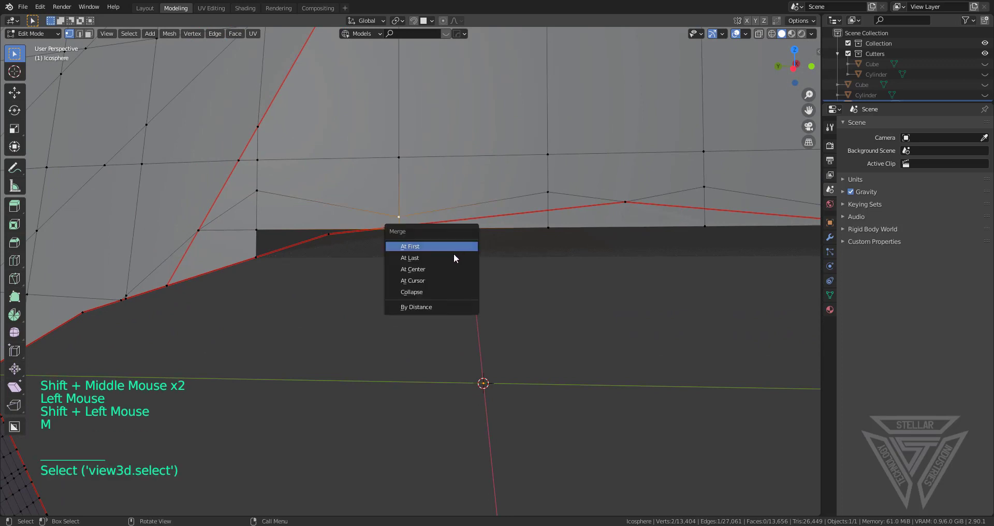
left_click(454, 257)
Slide the two close vertices at the other end of the ledge up along their vertical edge
middle_click_drag(446, 250, 445, 253, "shift")
middle_click_drag(445, 254, 420, 236)
scroll(508, 251, "down", 2)
middle_click_drag(509, 251, 493, 211, "shift")
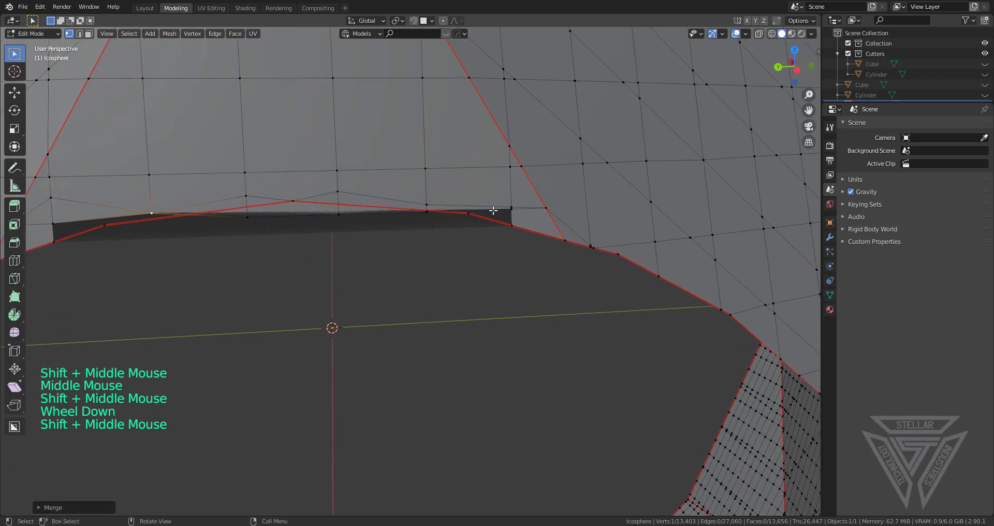
left_click(510, 209)
key("g")
key("g")
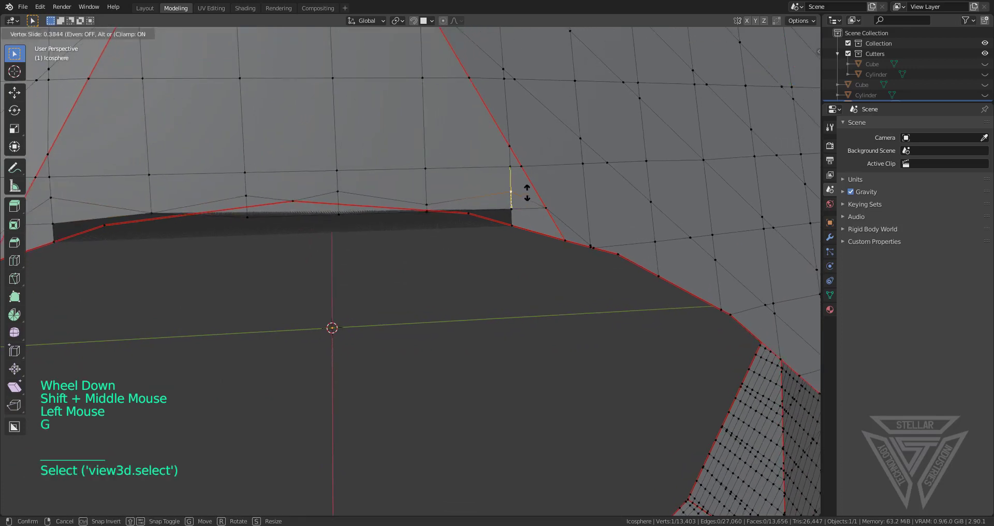
left_click(509, 210)
left_click(512, 210)
key("g")
key("g")
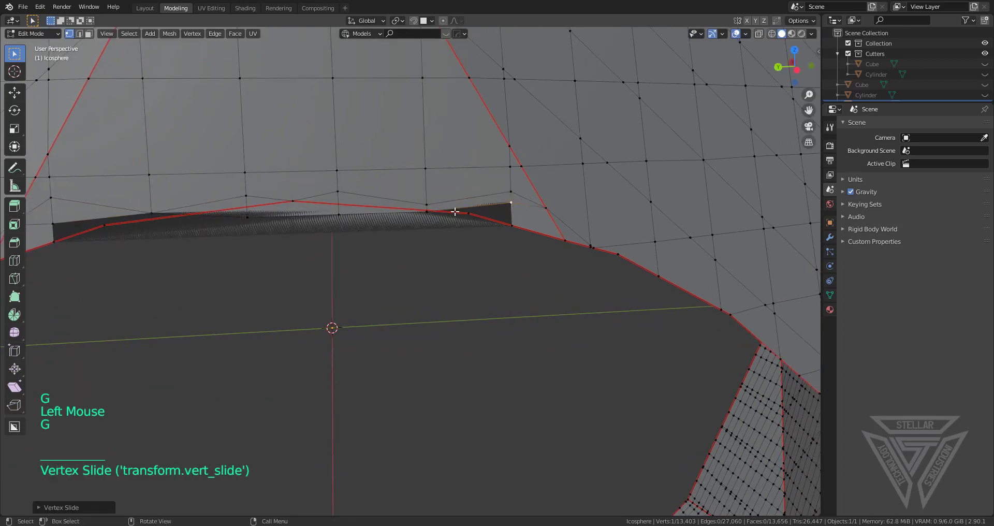
Merge the ledge vertex beside the rim's peak into the peak vertex, using At Last
scroll(406, 206, "up", 2)
middle_click_drag(406, 206, 453, 260, "shift")
left_click(382, 205)
middle_click_drag(450, 204, 470, 220, "shift")
scroll(474, 227, "down", 1)
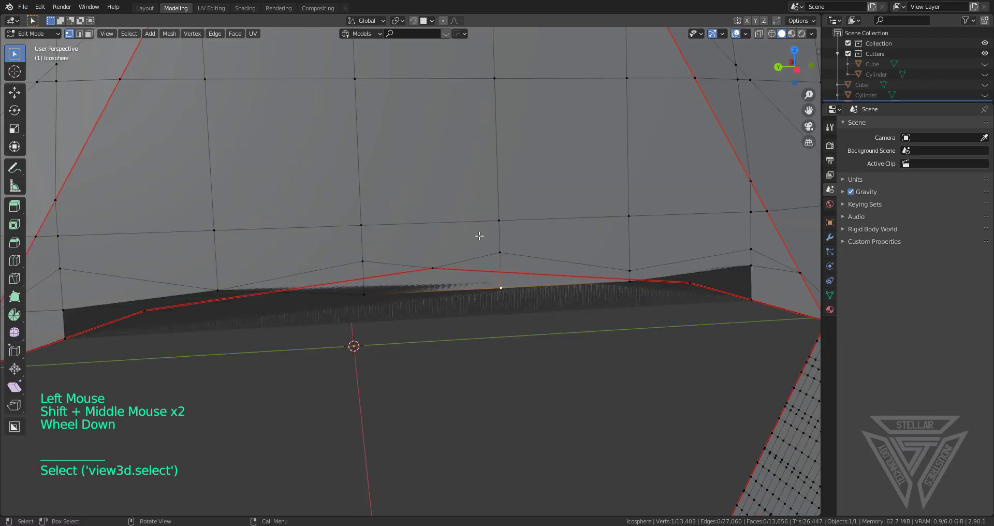
left_click(437, 269, "shift")
key("m")
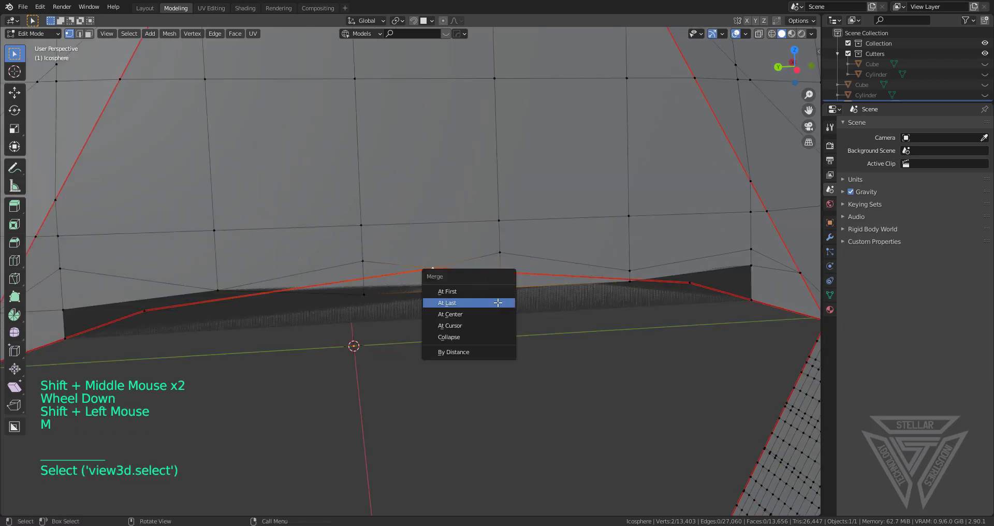
left_click(498, 303)
Merge the remaining ledge vertex on the peak's other side into the same peak vertex, using At Last
left_click(365, 294)
left_click(433, 269, "shift")
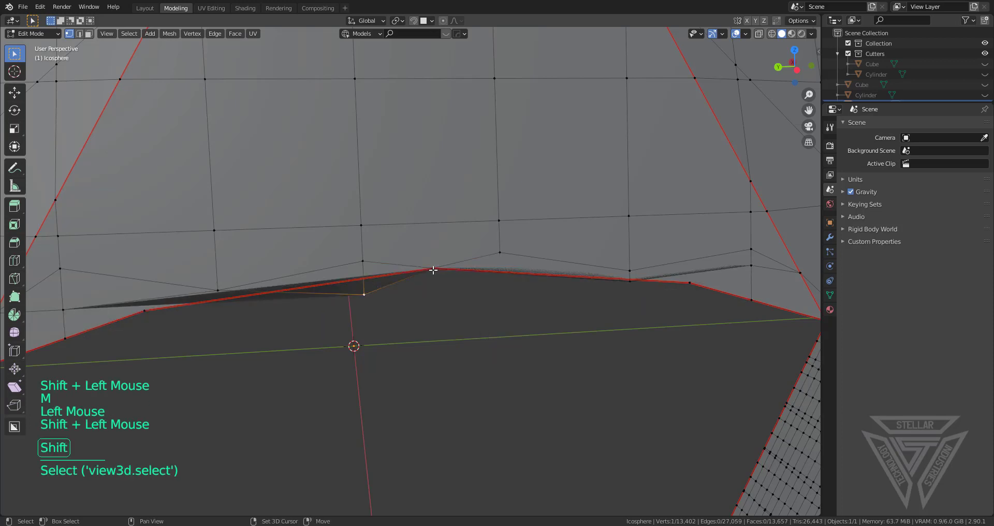
key("m")
left_click(469, 325)
Knife-cut a short edge from the low grid vertex beside the peak straight down to the rim edge
scroll(469, 325, "down", 1)
middle_click_drag(468, 325, 402, 306, "shift")
scroll(402, 306, "up", 1)
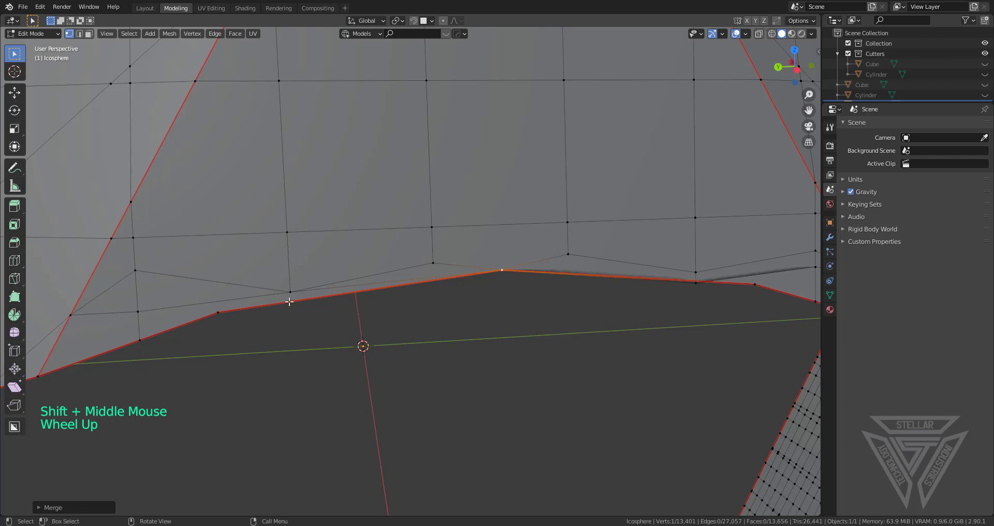
key("k")
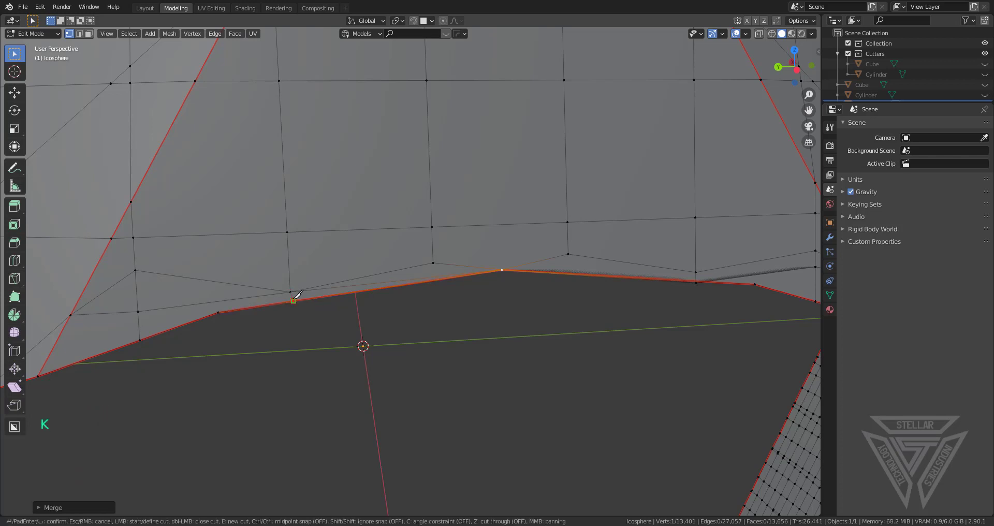
left_click(293, 301)
key("Return")
Try merging the vertex on the rim edge with the grid vertex directly above it
middle_click_drag(495, 302, 481, 298)
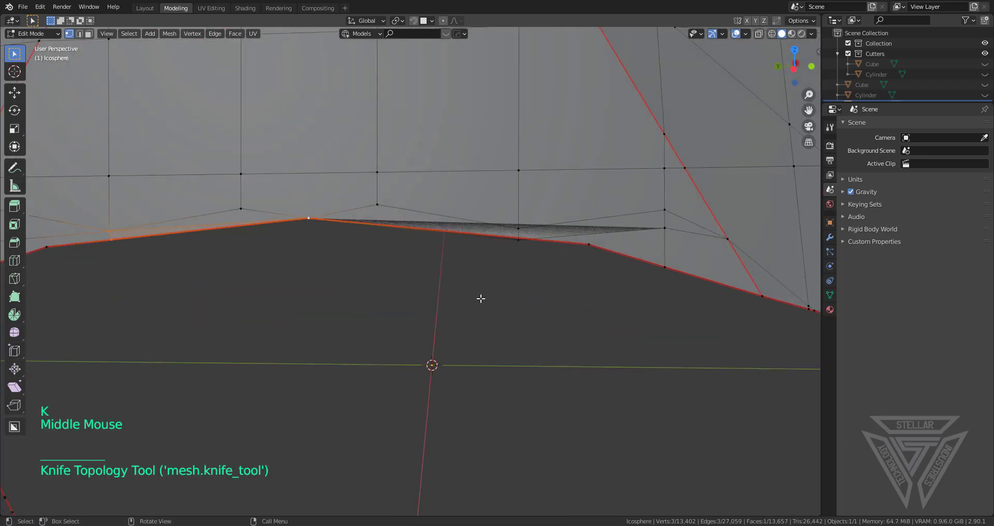
left_click(522, 239, "shift")
key("m")
left_click(574, 280)
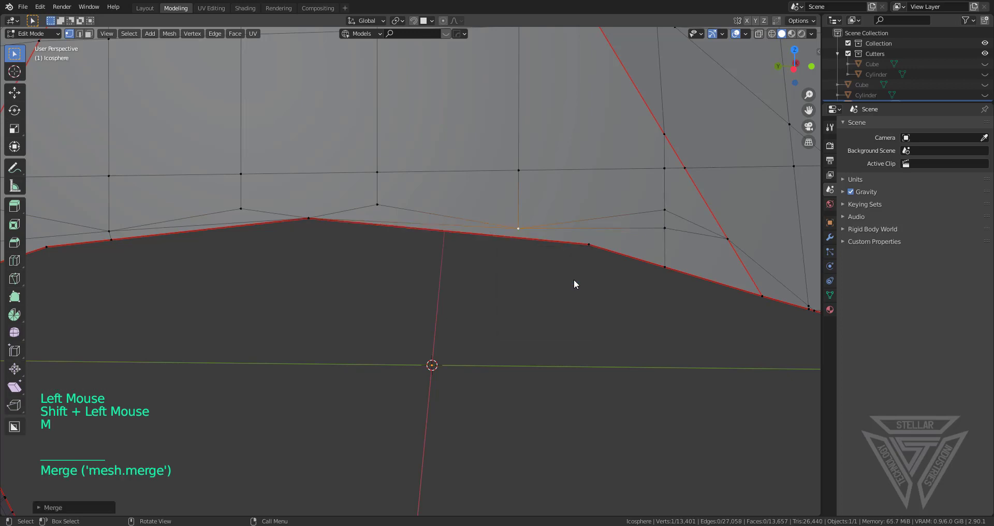
middle_click_drag(574, 279, 455, 265, "shift")
key("ctrl+z")
Move the two close vertices on the peak's other side up clear of the rim edge, and return to Object Mode
scroll(542, 274, "up", 2)
scroll(522, 281, "down", 1)
key("g")
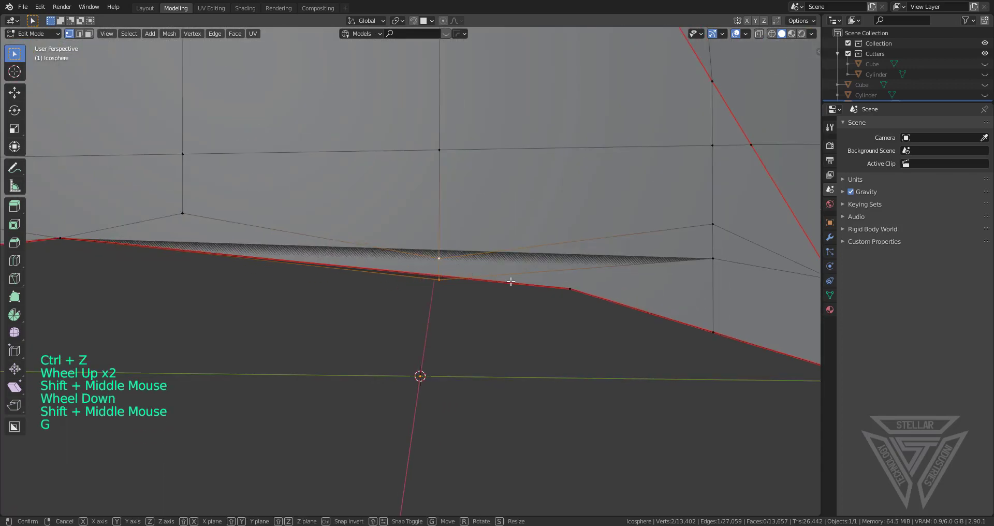
left_click(515, 259)
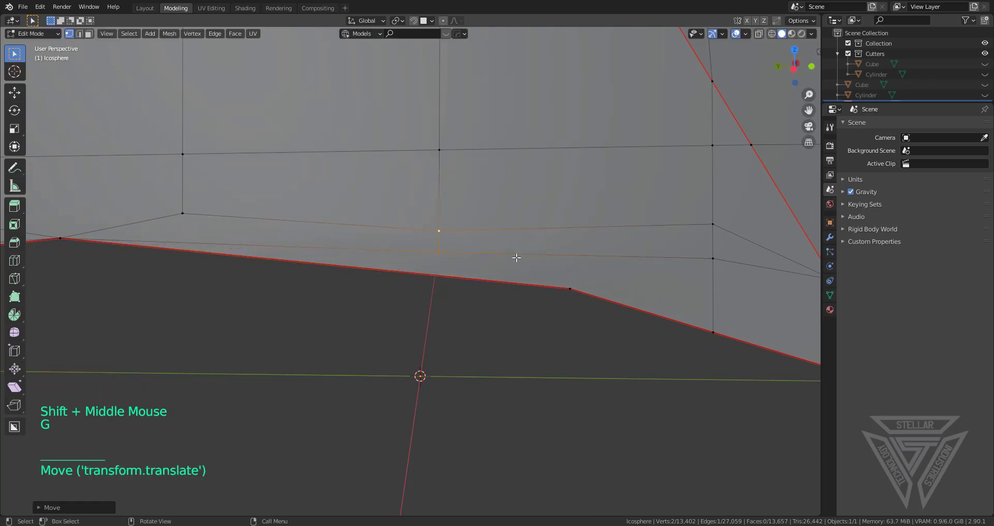
scroll(484, 256, "down", 1)
key("Tab")
scroll(511, 271, "down", 5)
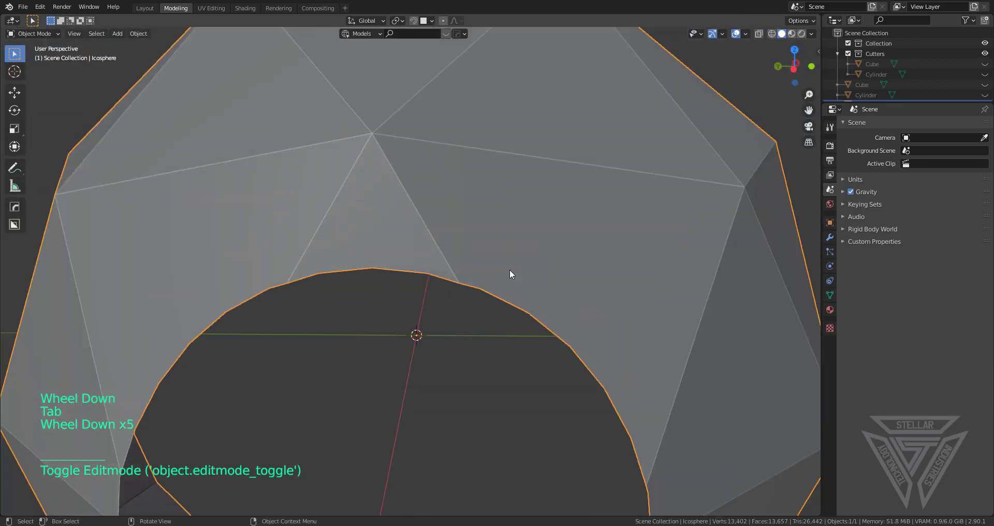
Inspect the hole's cleaned-up rim in Edit and Object Mode, viewing the shell from outside and inside
middle_click_drag(512, 273, 544, 247, "shift")
key("Tab")
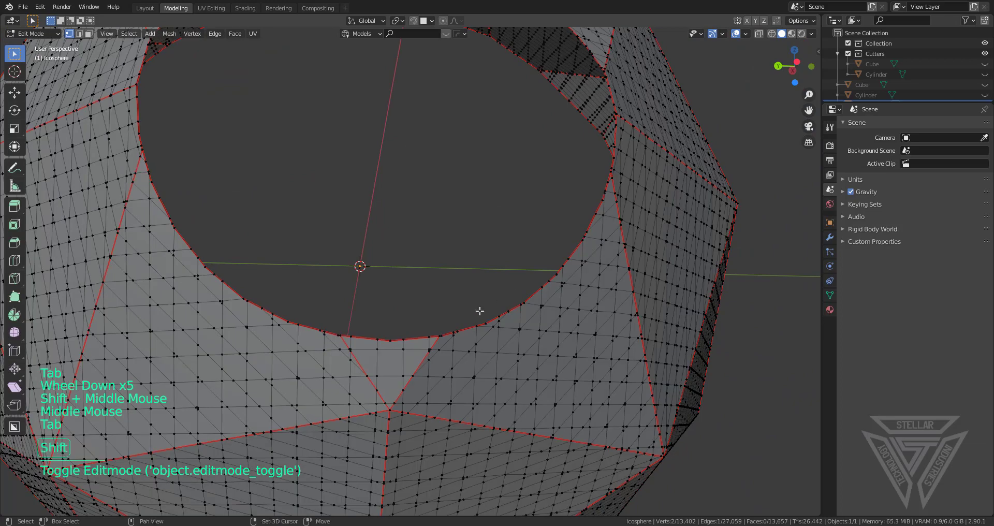
middle_click_drag(479, 311, 493, 249, "shift")
key("Tab")
scroll(500, 230, "down", 4)
middle_click_drag(506, 216, 502, 384, "shift")
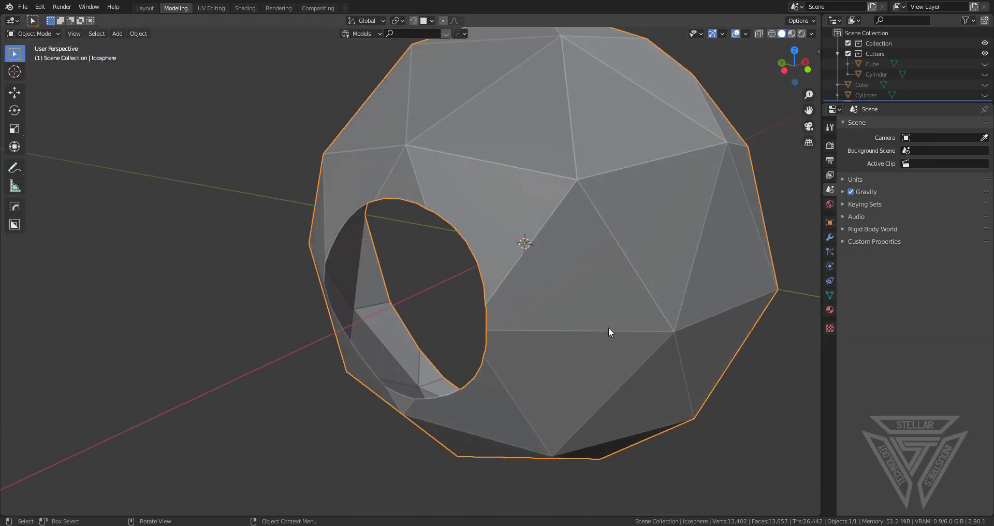
scroll(527, 295, "up", 2)
middle_click_drag(527, 295, 444, 238)
scroll(523, 339, "down", 3)
Add a HardOps Cloth modifier to the icosphere and play its simulation with pressure 18, shrink -0.3 and timespan 0.5
key("q")
mouse_move(443, 237)
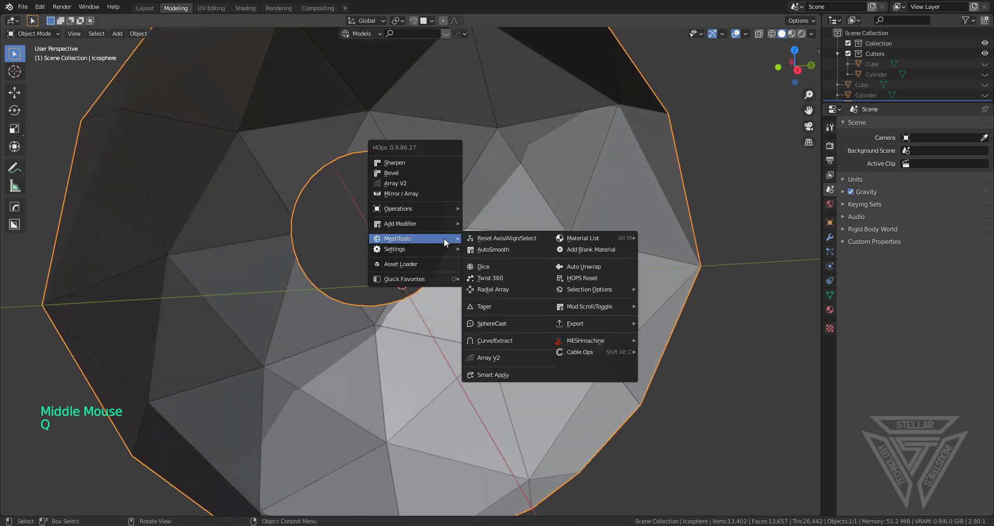
mouse_move(430, 216)
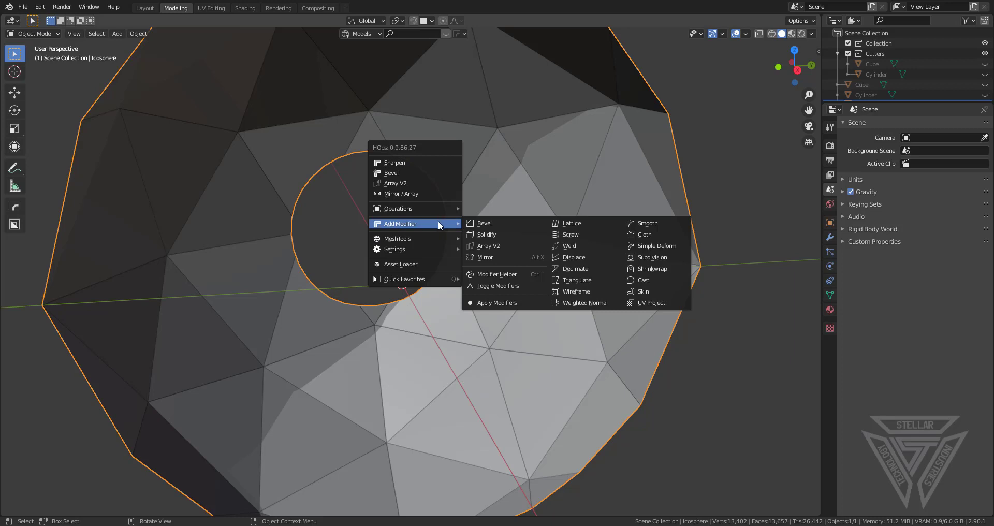
left_click(646, 235)
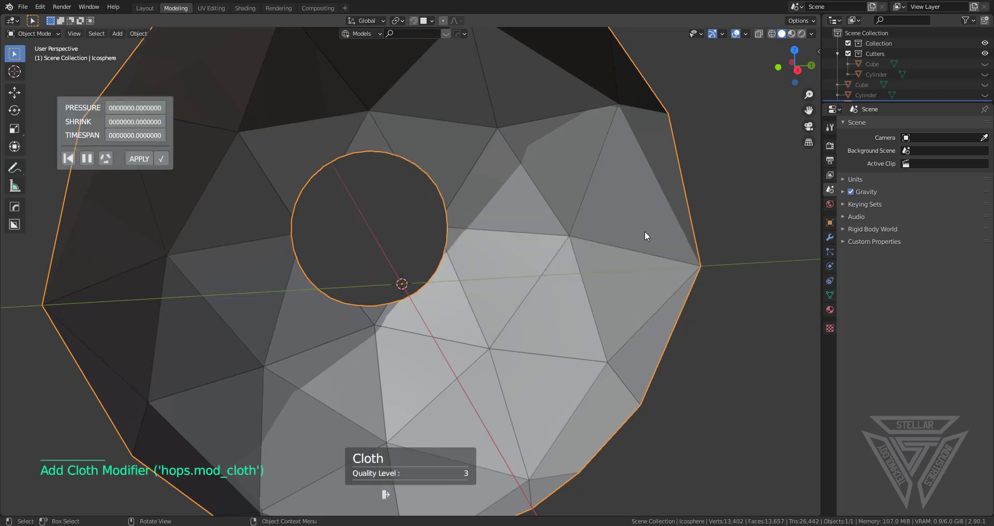
left_click(91, 160)
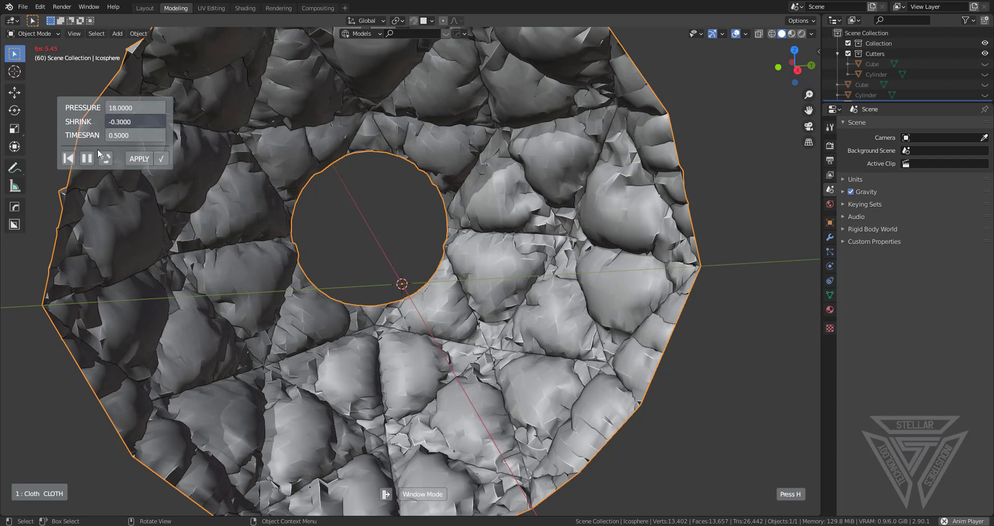
Rerun the cloth simulation with the pressure raised to 24 and apply the result
left_click(68, 159)
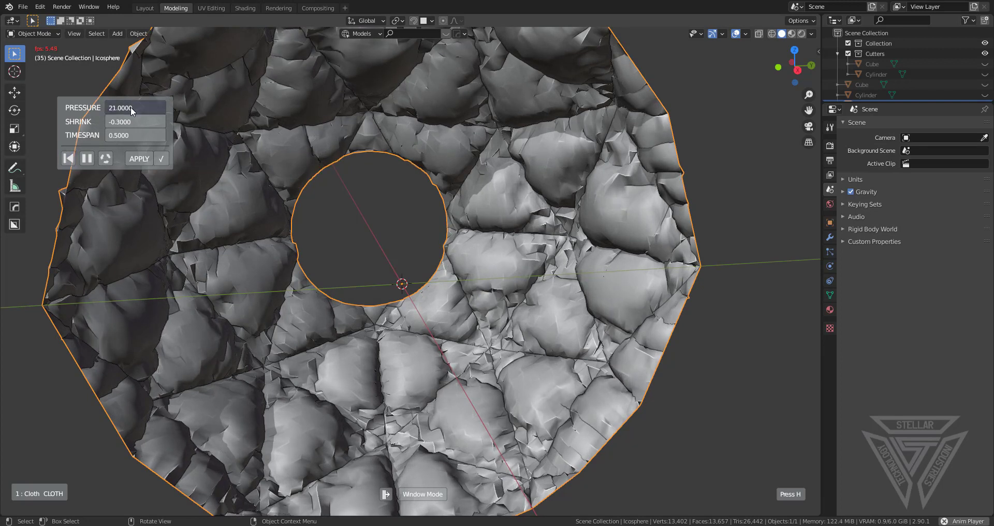
scroll(130, 107, "up", 1, "ctrl")
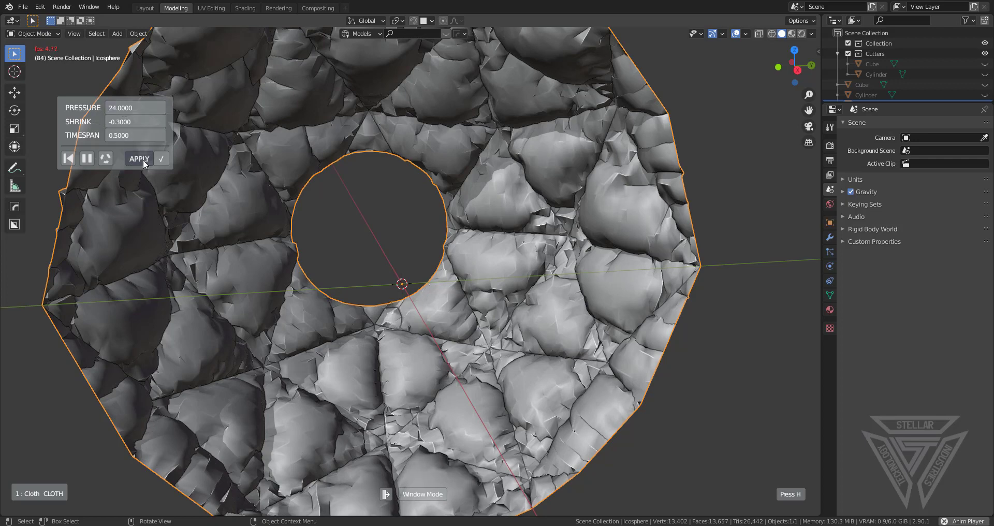
left_click(162, 158)
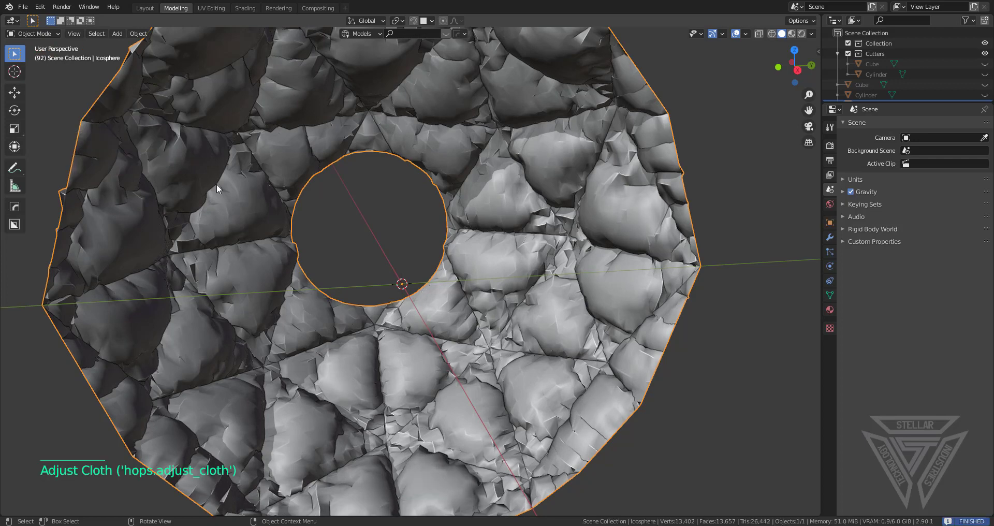
Examine the padded cloth surface and its mesh topology around the hole in Edit and Object Mode
key("Tab")
middle_click_drag(389, 245, 439, 251)
scroll(383, 241, "down", 5)
key("Tab")
scroll(467, 267, "up", 3)
scroll(391, 301, "up", 3)
key("Tab")
scroll(425, 321, "up", 3)
scroll(443, 333, "up", 1)
scroll(424, 317, "down", 4)
scroll(424, 317, "up", 1)
scroll(513, 309, "up", 2)
scroll(513, 309, "down", 2)
key("Tab")
scroll(464, 275, "down", 4)
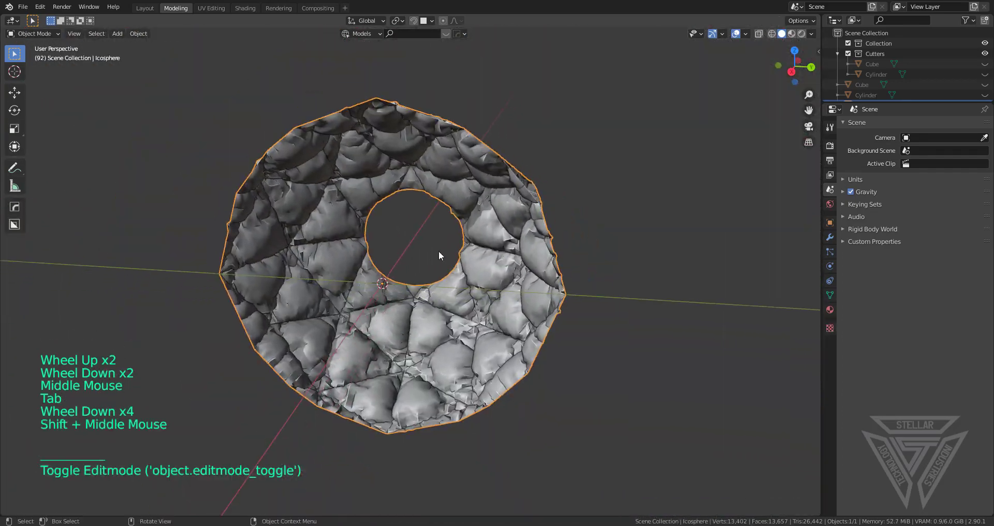
Add a level 1 Subdivision Surface modifier to the padded shell
scroll(451, 254, "up", 2)
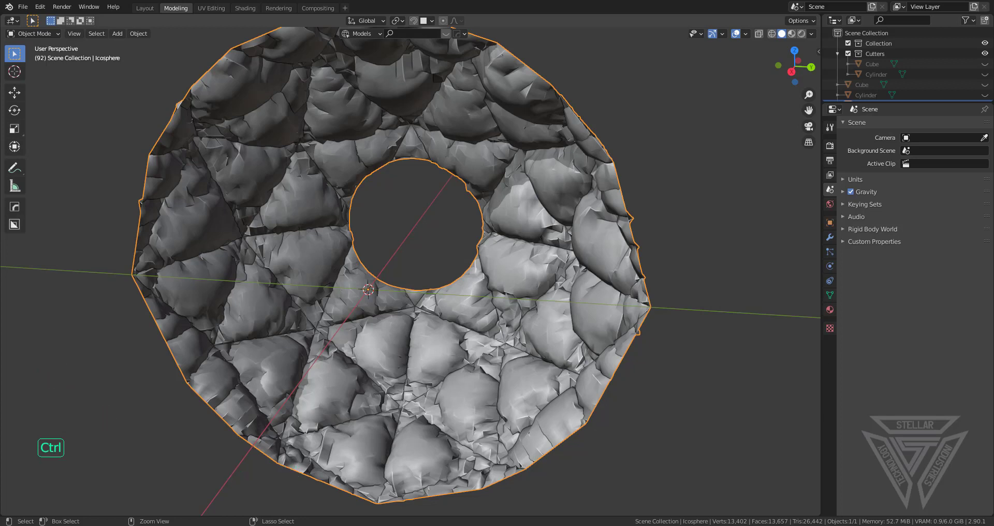
key("ctrl+1")
scroll(515, 296, "up", 2)
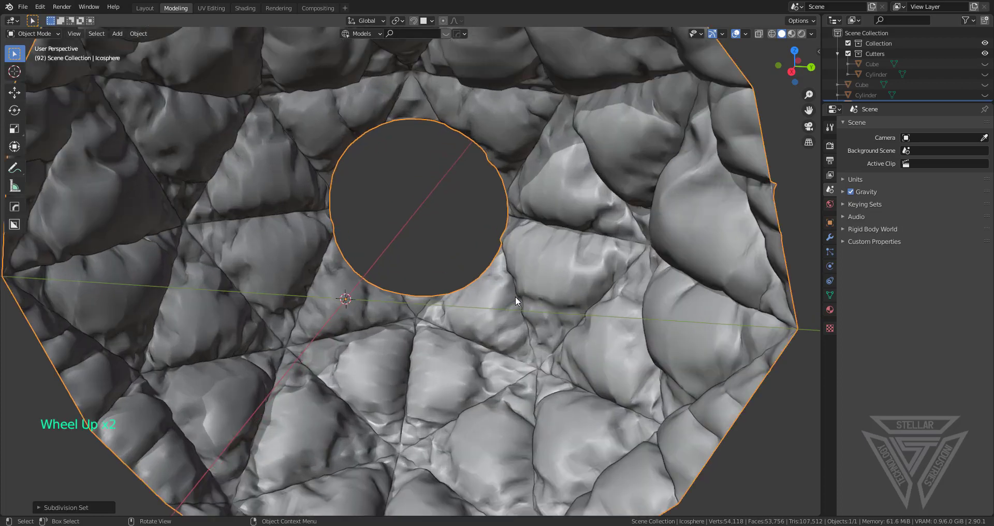
middle_click_drag(515, 296, 469, 300)
scroll(544, 255, "up", 2)
scroll(538, 276, "down", 4)
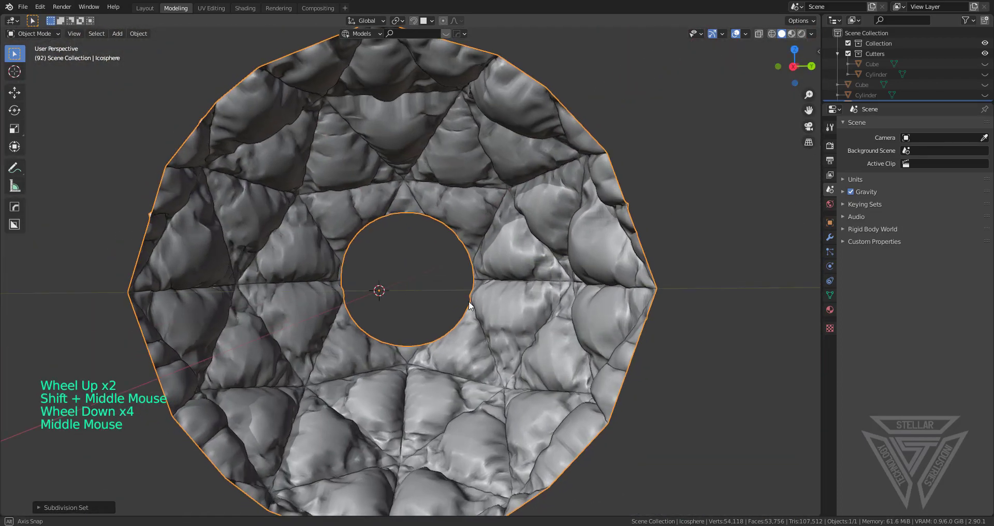
Add a demonstration cube and move it about 2.45 m along the Y axis, beside the padded shell
scroll(544, 273, "down", 3)
middle_click_drag(543, 273, 476, 273, "shift")
key("shift+a")
mouse_move(476, 273)
left_click(523, 285)
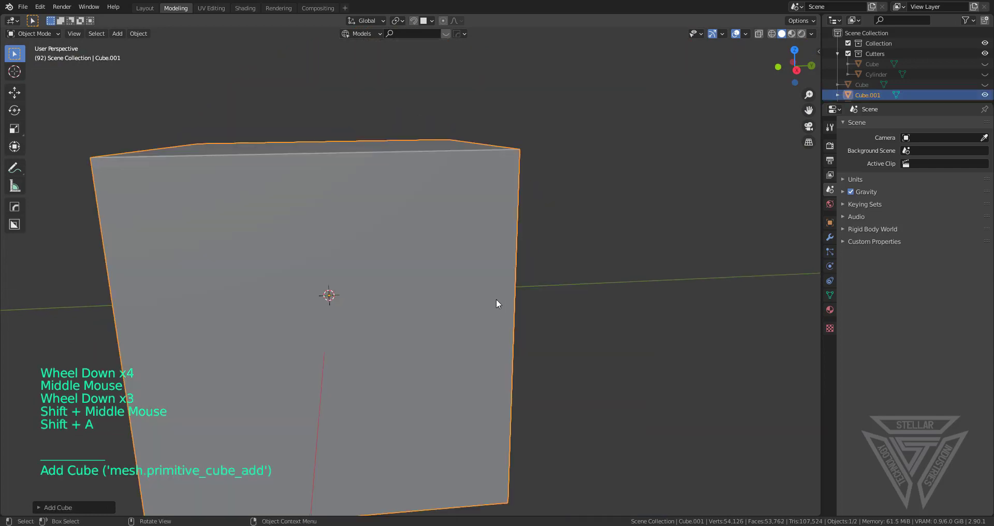
key("g")
key("y")
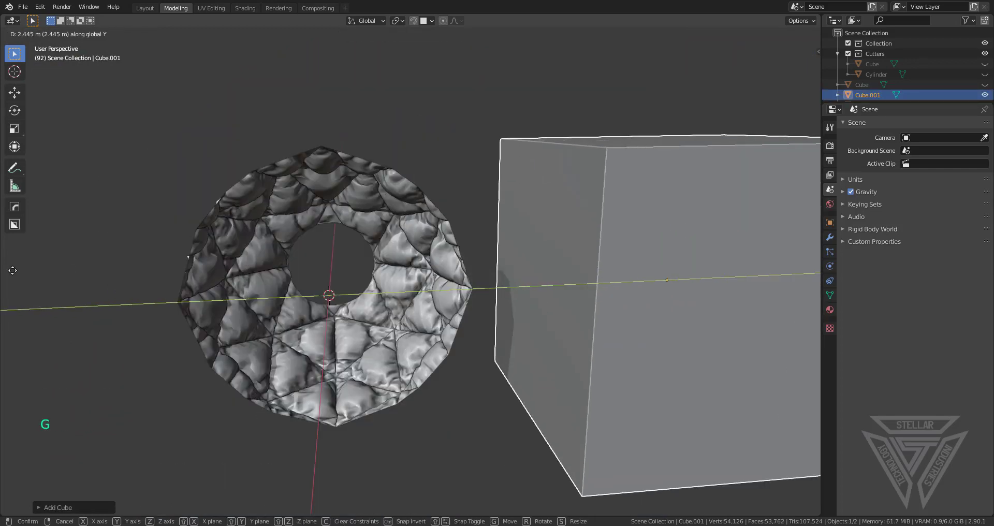
left_click(13, 271)
Step the cube's Subdivision Surface level from 1 up to 6 and delete the cube
scroll(281, 291, "down", 2)
middle_click_drag(281, 291, 510, 286, "shift")
key("ctrl+1")
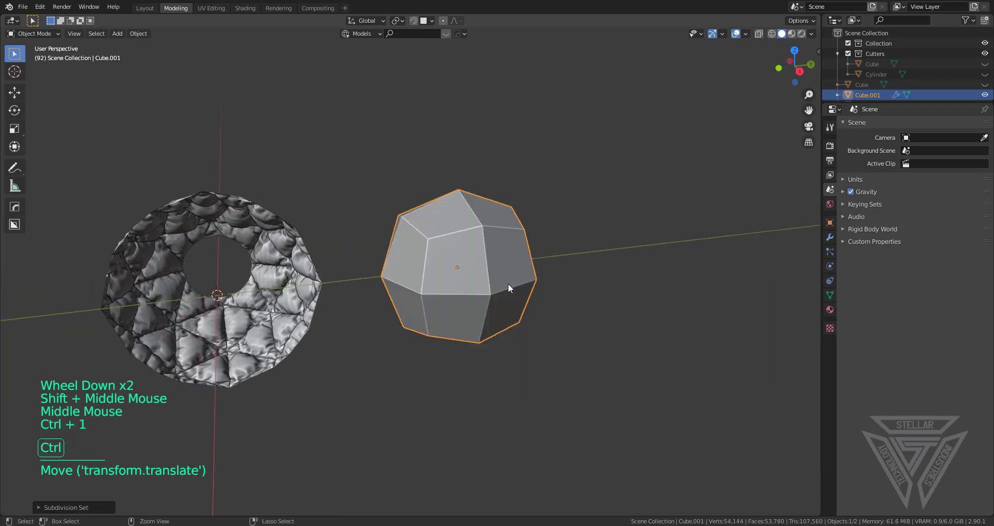
key("ctrl+2")
key("ctrl+3")
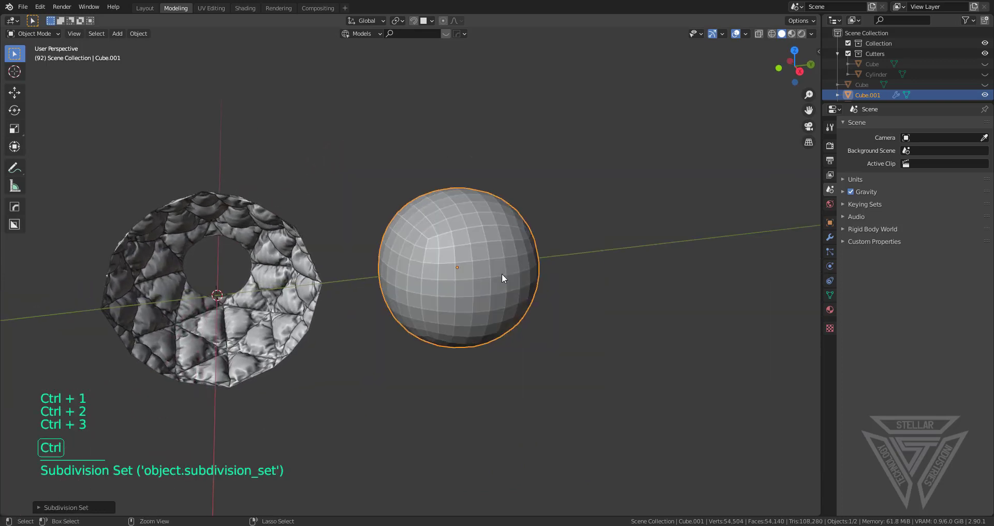
key("ctrl+4")
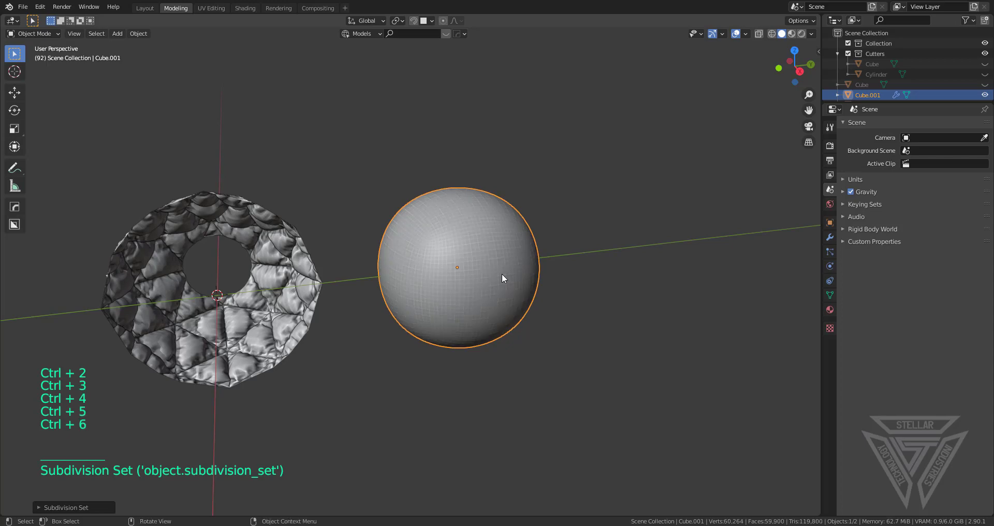
key("x")
left_click(502, 273)
Select the padded shell and set its Subdivision modifier's viewport level to 2
scroll(338, 292, "up", 3)
scroll(338, 292, "up", 1, "shift")
middle_click_drag(338, 292, 569, 244, "shift")
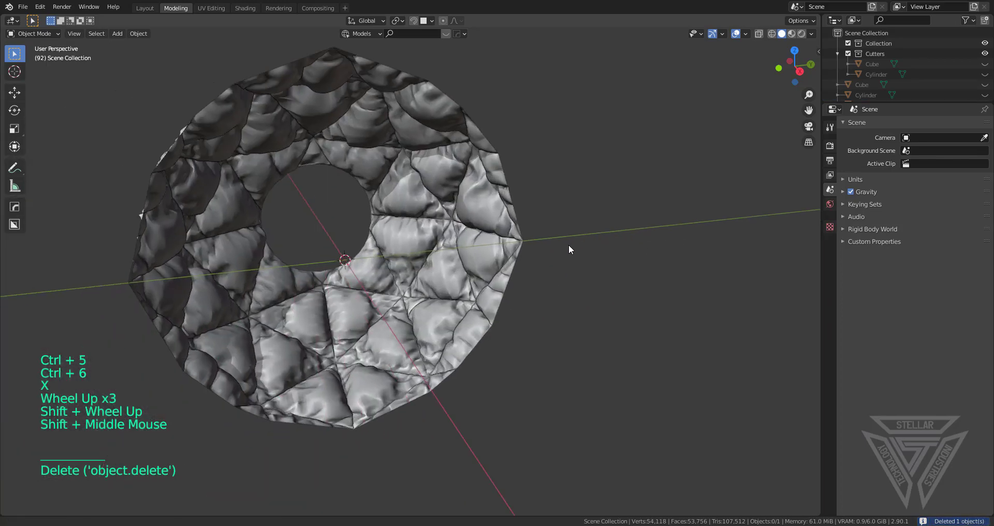
scroll(523, 276, "up", 3)
scroll(523, 276, "up", 1)
middle_click_drag(524, 277, 493, 254, "shift")
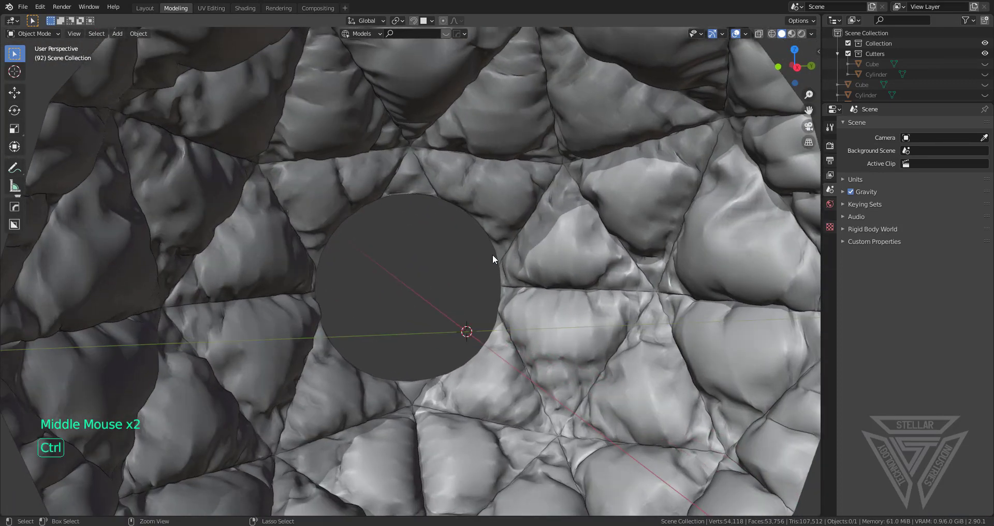
left_click(703, 237)
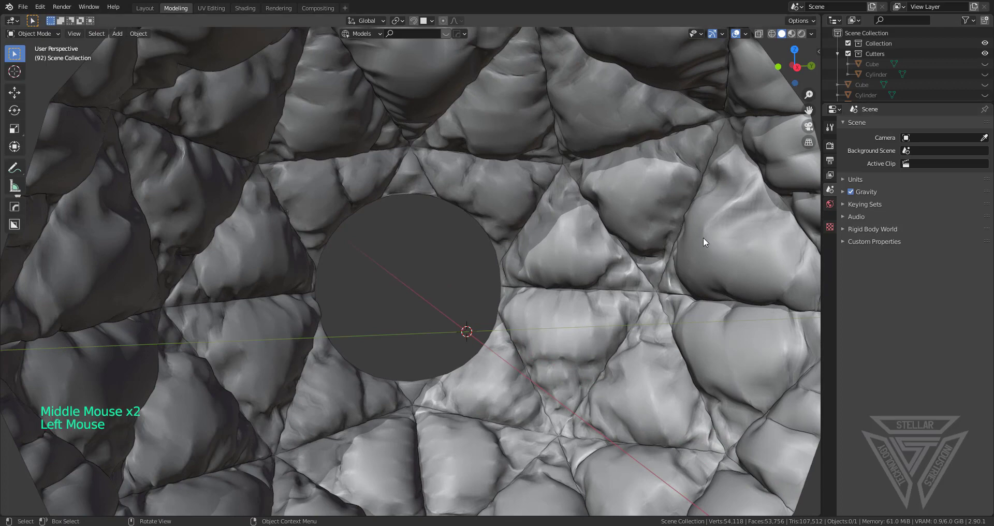
left_click(831, 237)
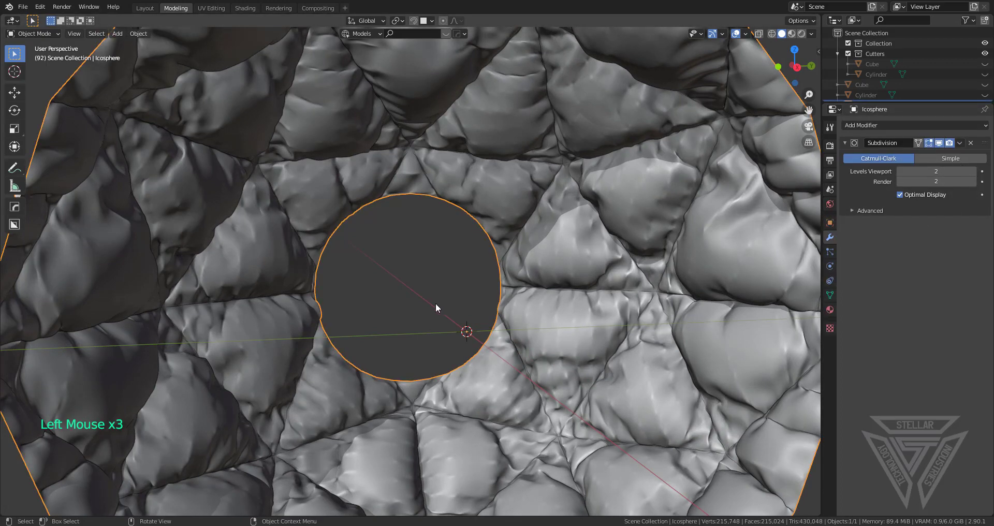
Examine the smoothed padding around the hole and along the shell's outer edge from several angles
scroll(436, 303, "down", 2)
scroll(427, 297, "up", 2)
middle_click_drag(427, 297, 436, 269)
scroll(436, 269, "up", 6)
scroll(446, 275, "down", 7)
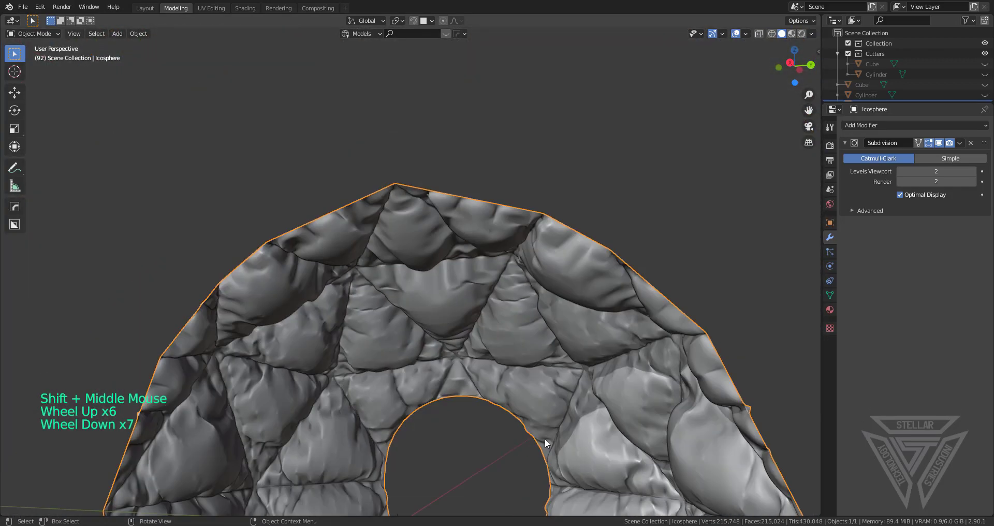
middle_click_drag(545, 439, 508, 272, "shift")
scroll(462, 250, "up", 2)
scroll(462, 250, "up", 1)
scroll(458, 247, "down", 5)
scroll(507, 272, "up", 3)
middle_click_drag(442, 254, 530, 256, "shift")
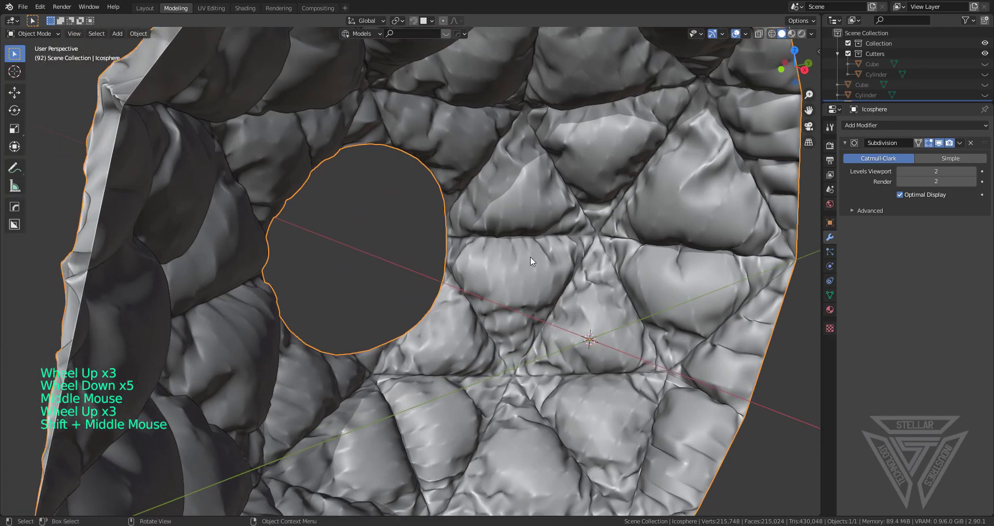
Add a mesh cylinder at the 3D cursor, in the center of the shell
key("shift+a")
left_click(617, 303)
scroll(617, 305, "down", 5)
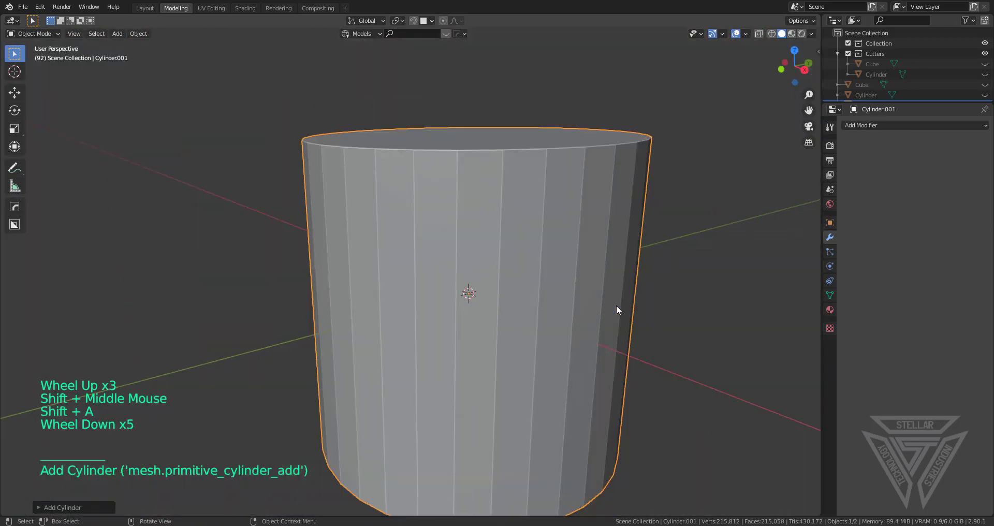
Rotate the new cylinder 90 degrees about the Y axis
scroll(616, 309, "down", 2)
middle_click_drag(641, 309, 562, 309, "shift")
type("ry90")
key("Return")
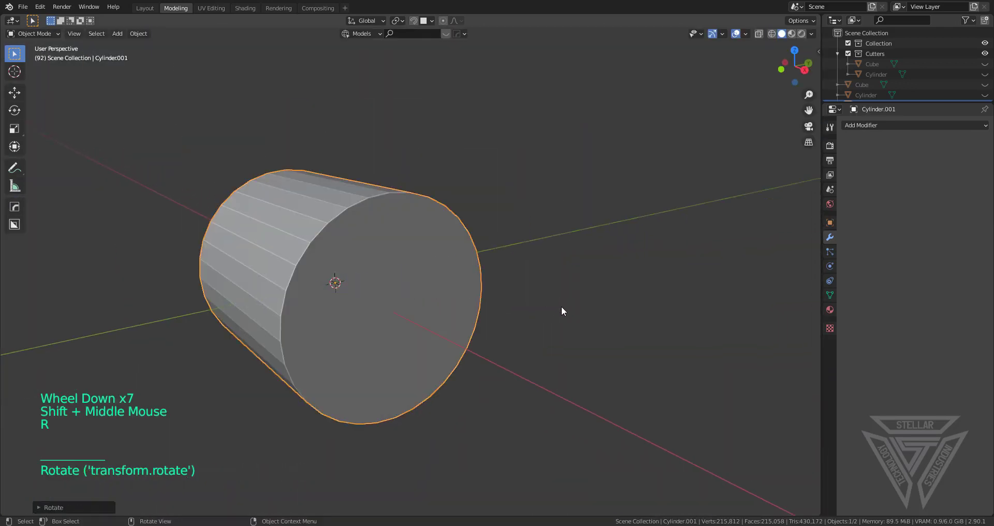
Scale the cylinder down uniformly in the right view until it matches the diameter of the shell's hole
left_click(805, 69)
scroll(482, 328, "up", 6)
middle_click_drag(482, 328, 666, 351, "shift")
scroll(746, 381, "down", 2)
key("s")
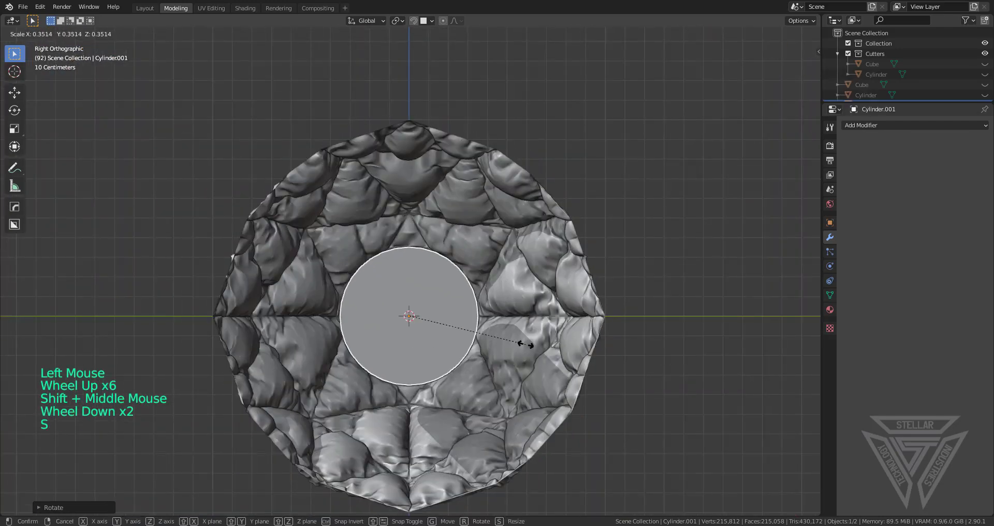
left_click(529, 357)
scroll(566, 350, "up", 5)
key("s")
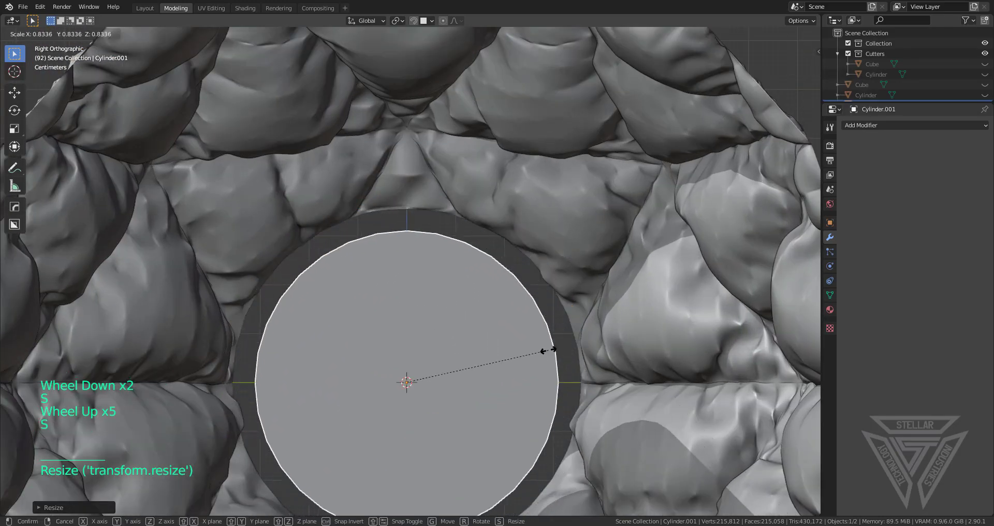
left_click(577, 349)
Flatten the cylinder along the X axis to about 0.2 of its length
scroll(570, 351, "down", 4)
middle_click_drag(567, 354, 600, 365)
middle_click_drag(601, 365, 725, 437, "shift")
key("s")
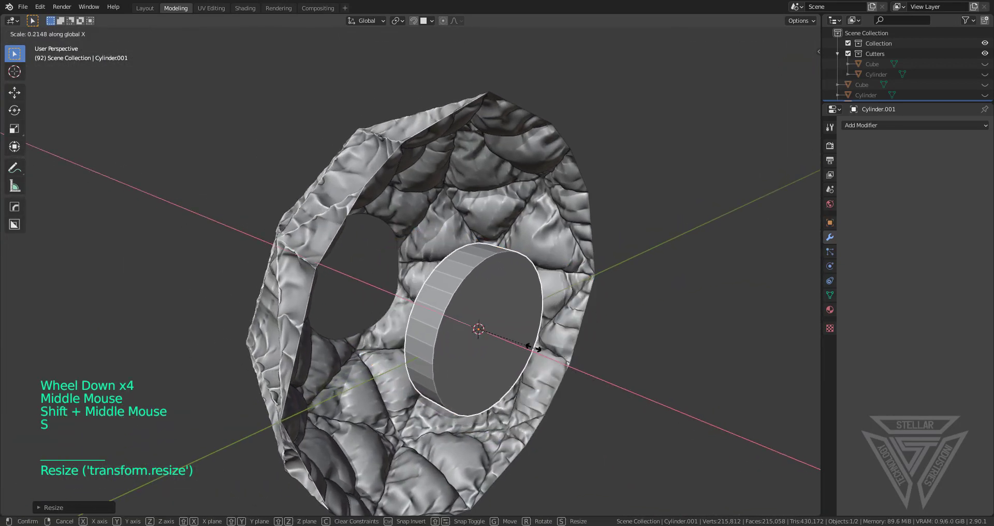
left_click(520, 340)
middle_click_drag(520, 344, 572, 356)
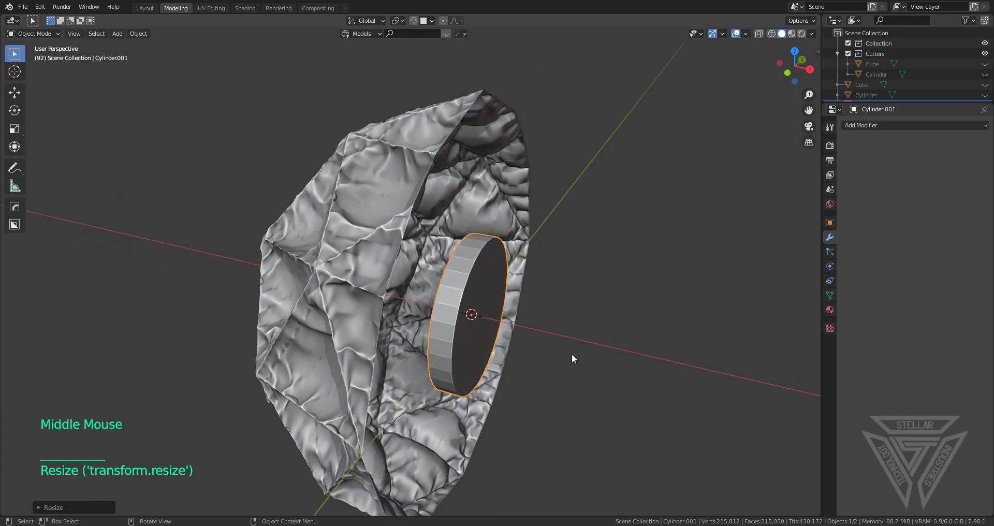
Move the flattened cylinder along the X axis into the hole at the back of the shell
key("g")
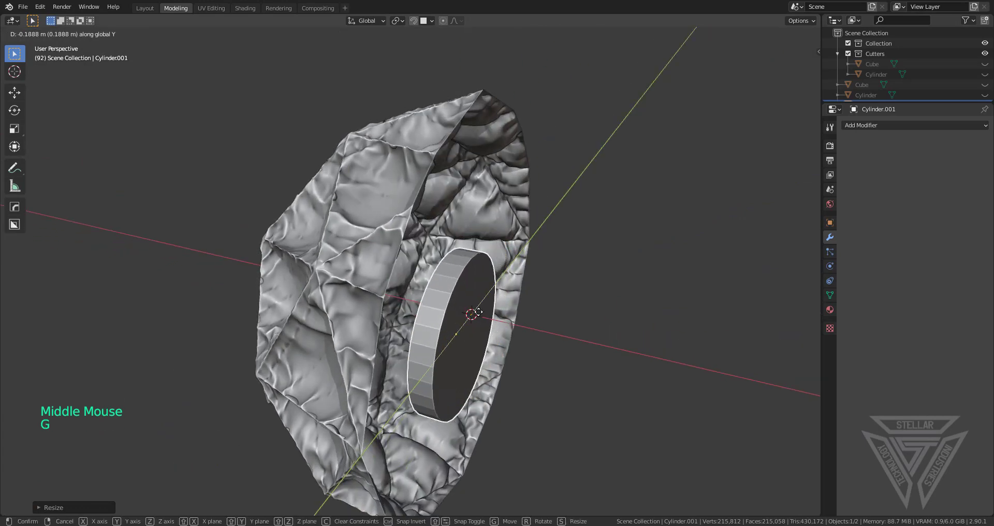
left_click(445, 328)
left_click(789, 73)
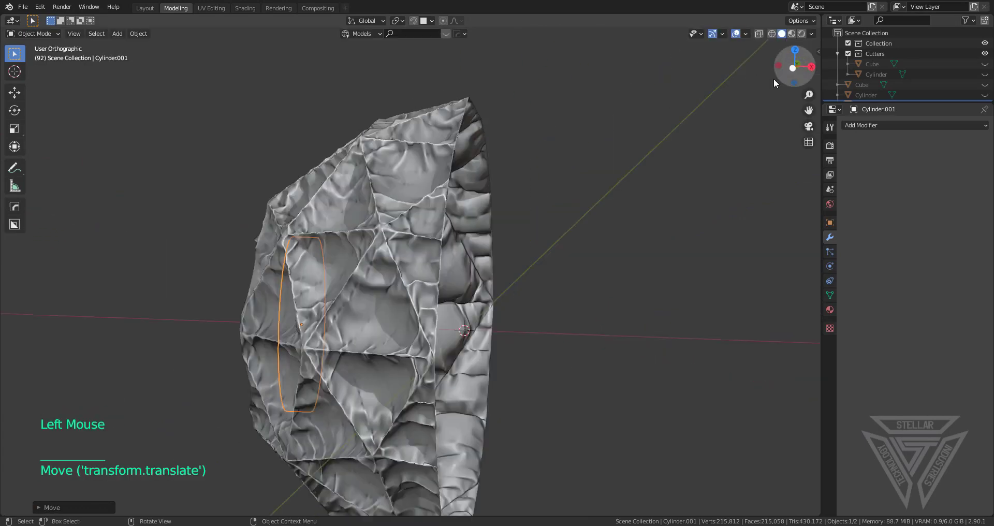
scroll(349, 291, "up", 5)
middle_click_drag(349, 291, 784, 247, "shift")
key("g")
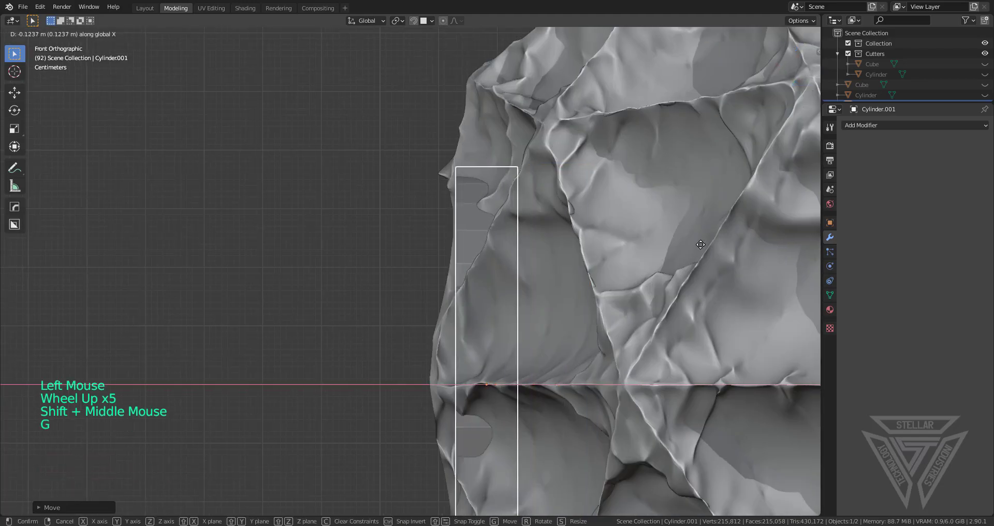
left_click(685, 238)
Shift the cylinder slightly along X within the hole and thicken it along X by a factor of about 1.44
scroll(685, 237, "down", 4)
middle_click_drag(685, 236, 555, 267)
scroll(546, 266, "up", 2)
key("g")
key("y")
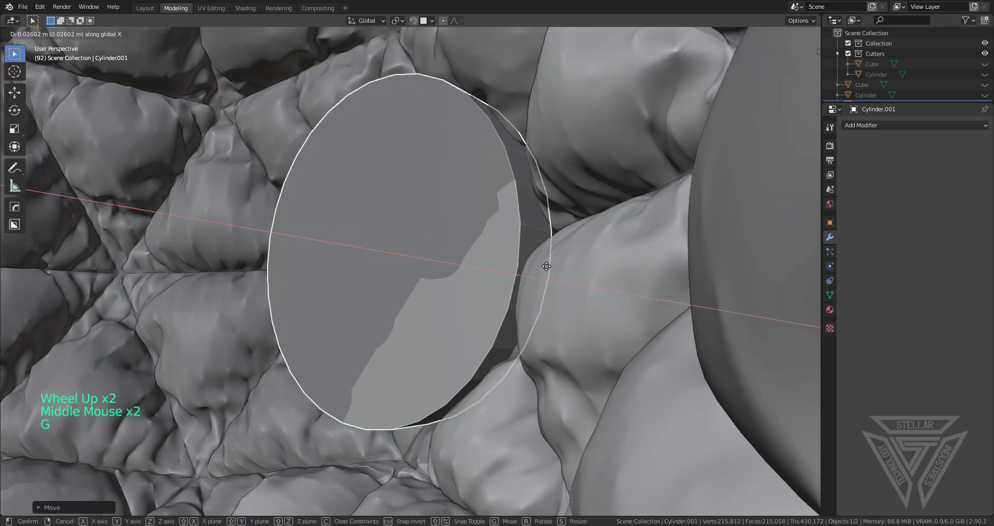
left_click(546, 266)
key("s")
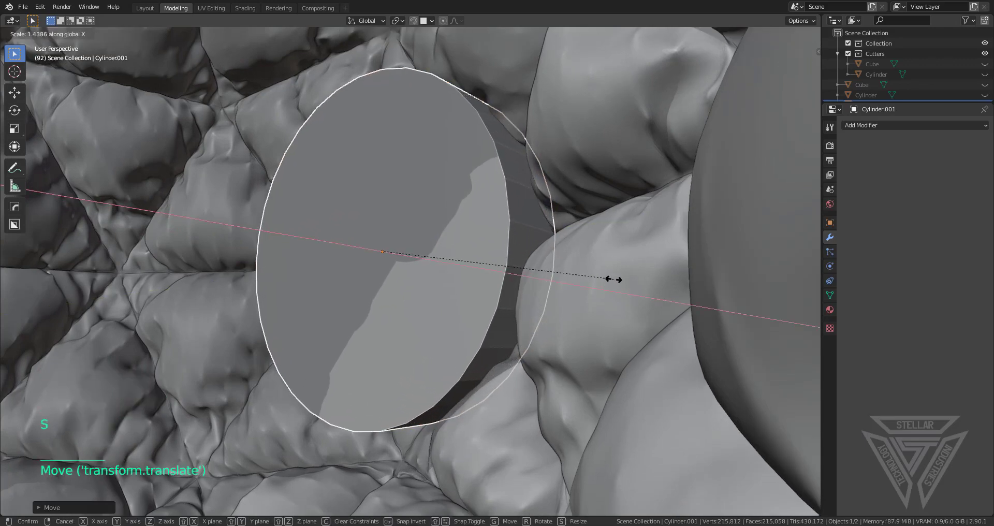
left_click(613, 279)
Select both circular end faces of the cylinder and inset them by about 0.12
middle_click_drag(612, 280, 606, 321)
scroll(564, 303, "down", 1)
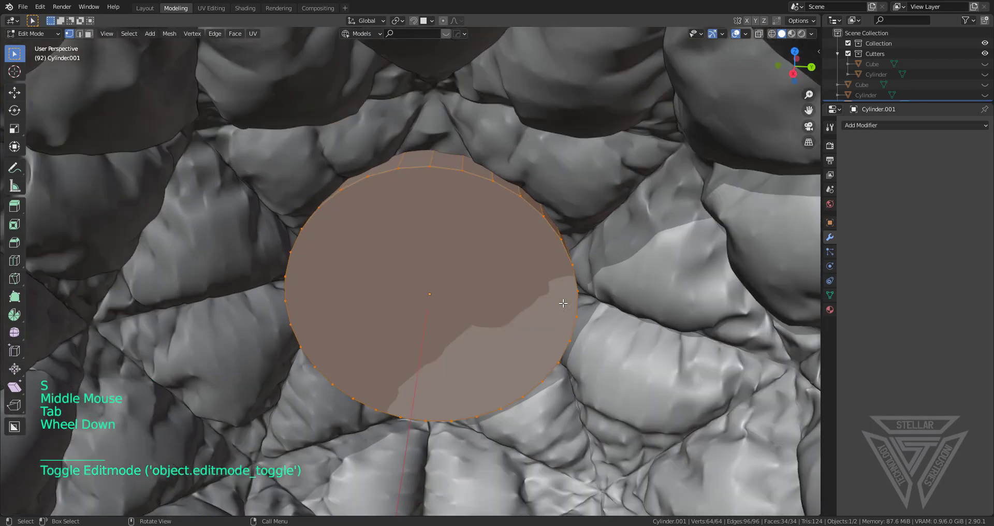
key("3")
left_click(508, 277)
scroll(508, 277, "down", 3)
middle_click_drag(508, 277, 488, 271)
left_click(397, 310, "shift")
scroll(396, 310, "up", 4)
left_click(437, 288)
key("g")
key("g")
left_click(515, 311)
left_click(604, 266, "shift")
key("i")
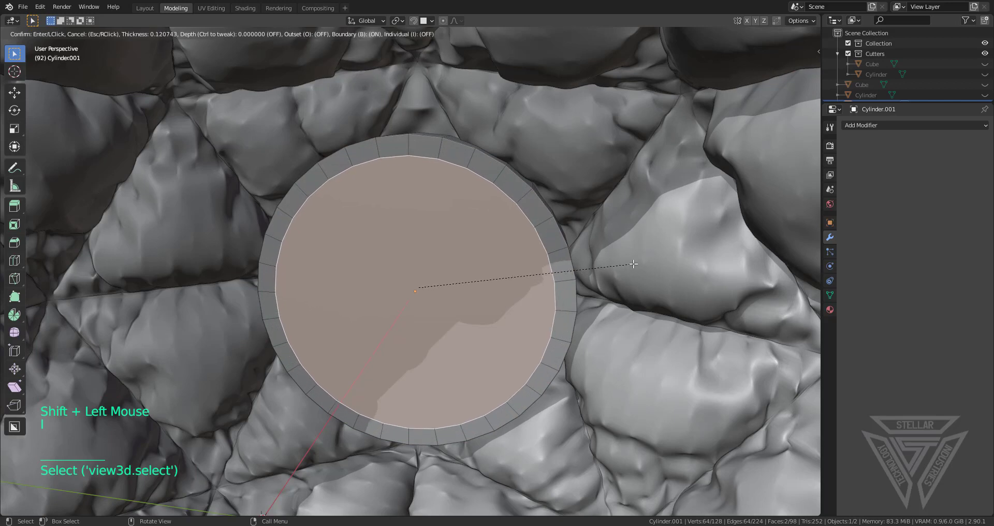
left_click(628, 263)
right_click(483, 258)
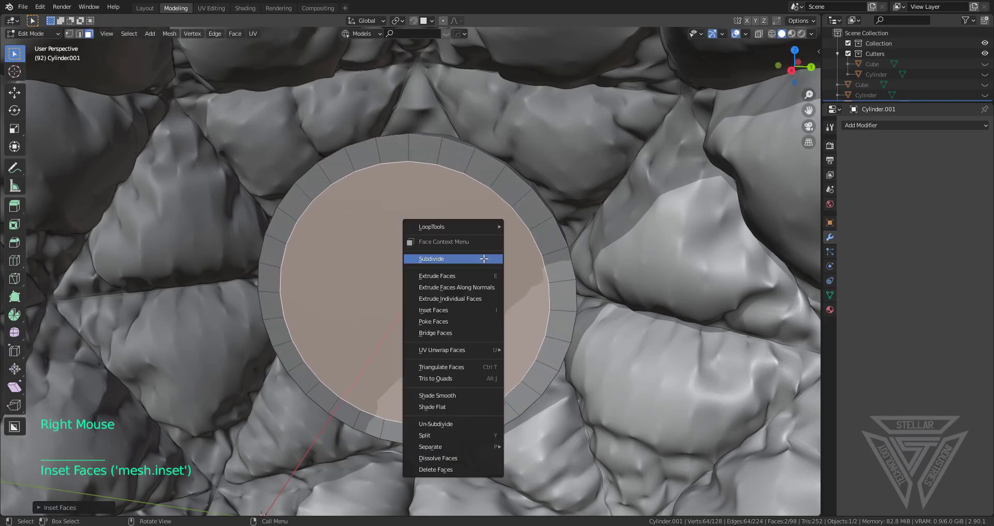
left_click(470, 324)
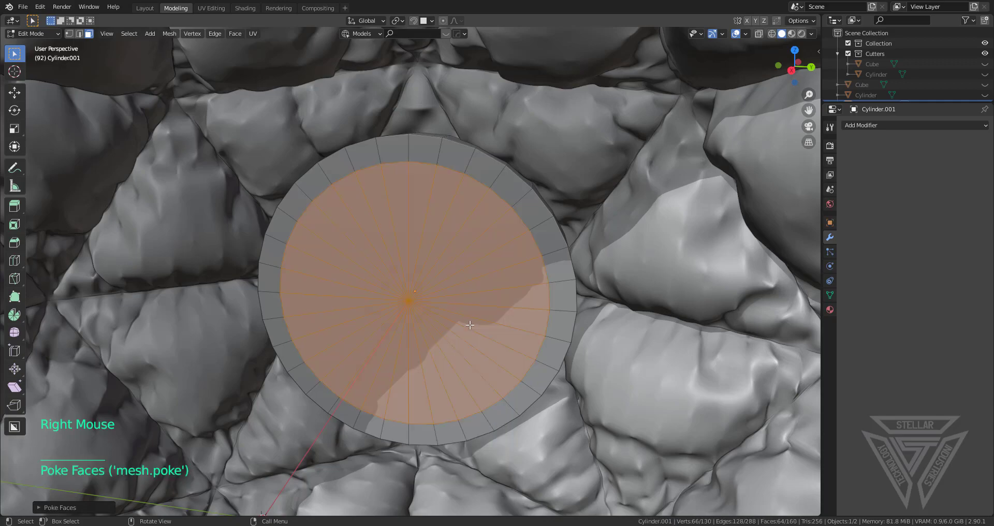
key("ctrl+z")
Bridge the two inset end faces to open the cylinder into a ring, and return to Object Mode
right_click(470, 325)
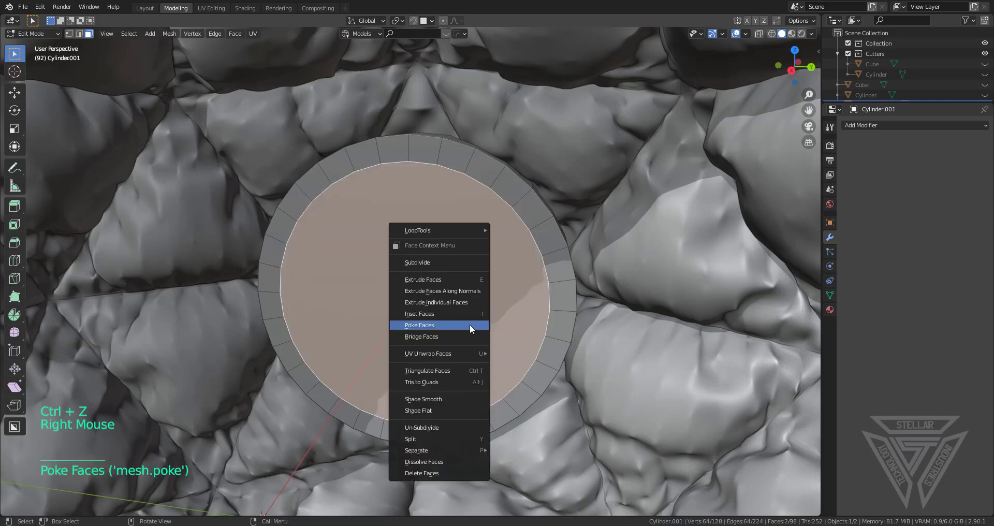
left_click(433, 336)
scroll(433, 338, "down", 3)
middle_click_drag(433, 338, 496, 329)
key("Tab")
scroll(496, 295, "down", 5)
scroll(490, 327, "up", 7)
scroll(496, 328, "down", 2)
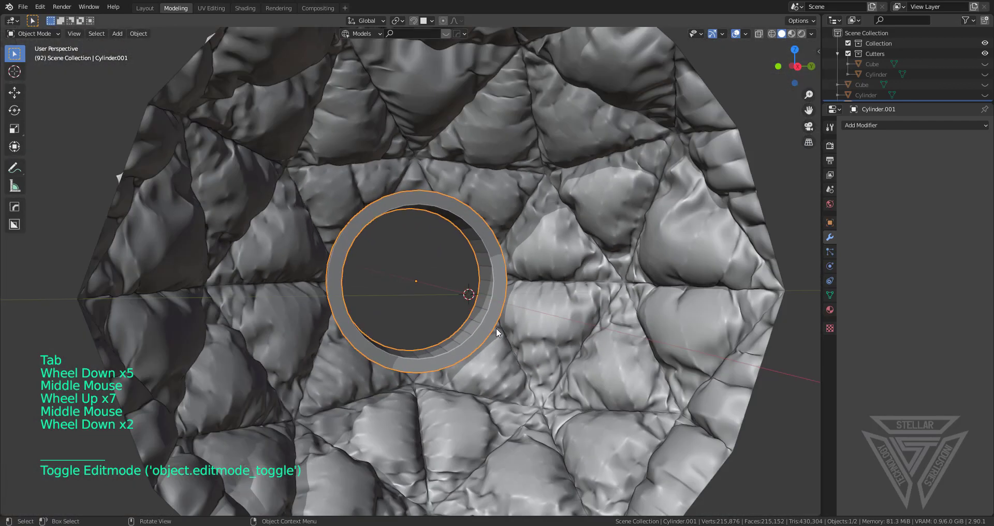
Add a camera aligned to the current view, pull it back along its local Z by about 0.43 m and adjust its framing
key("shift+a")
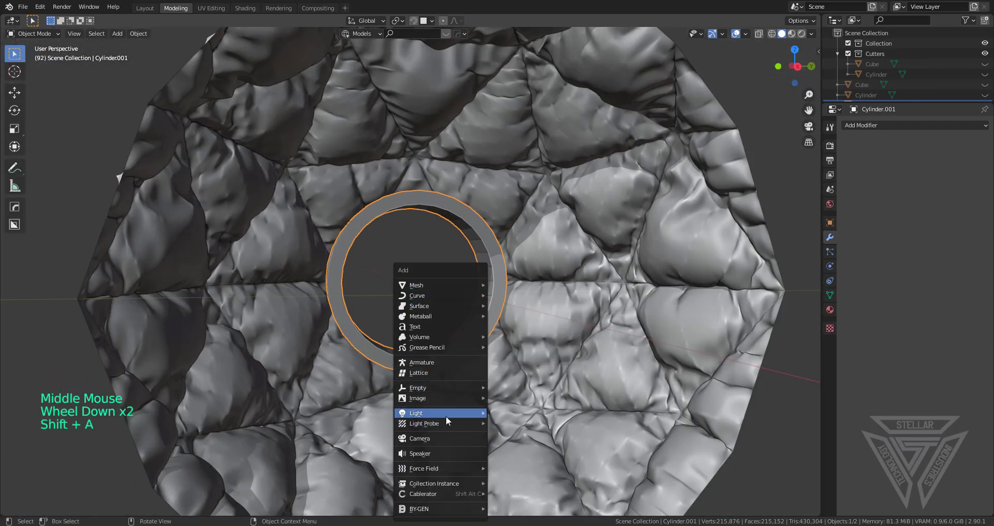
left_click(444, 438)
key("ctrl+alt+KP_0")
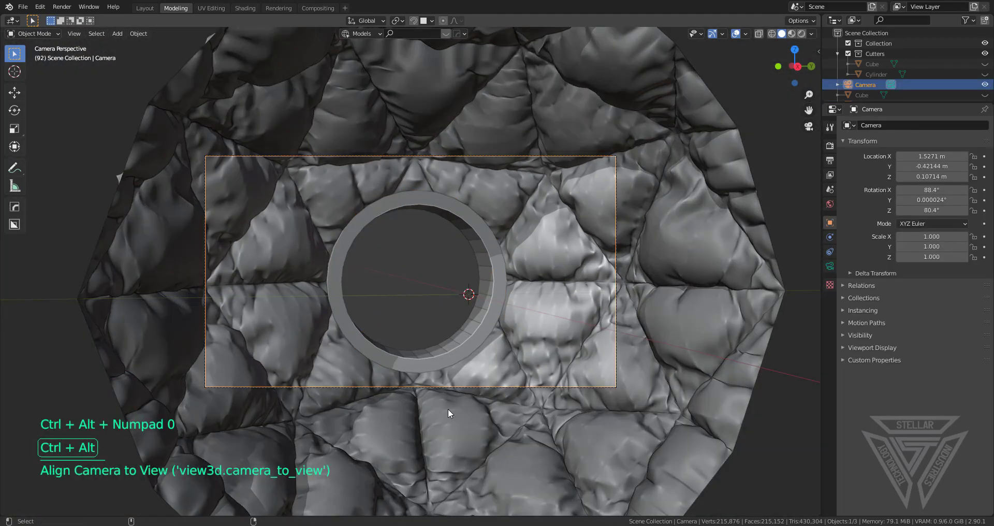
key("g")
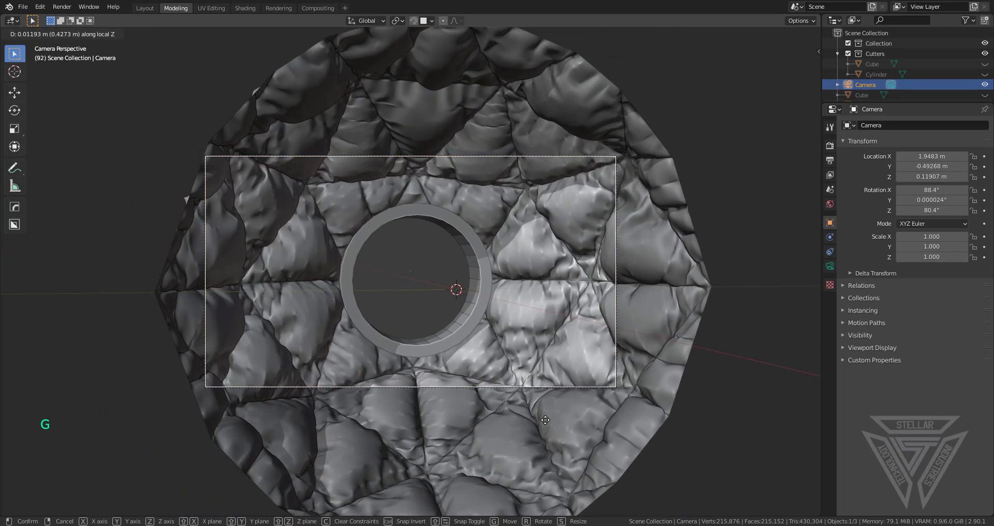
left_click(546, 420)
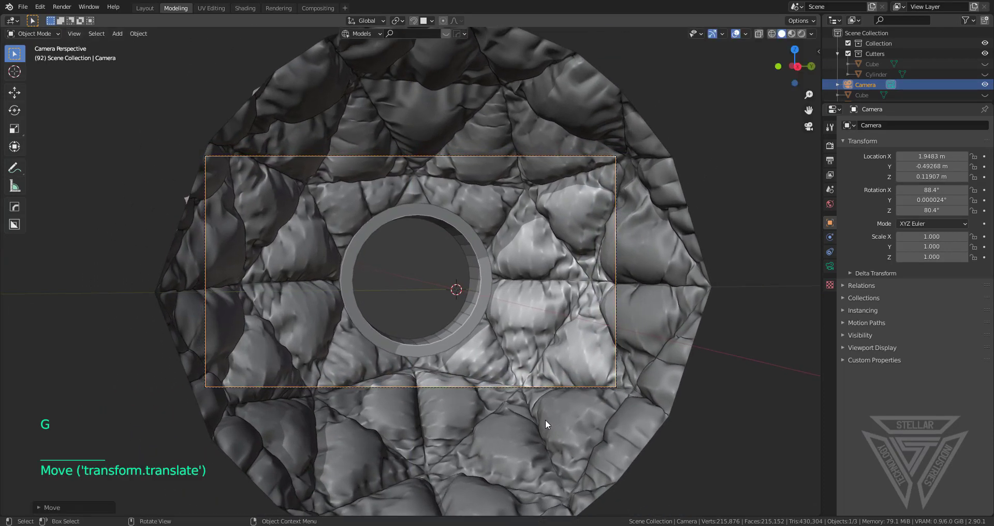
key("g")
left_click(547, 422)
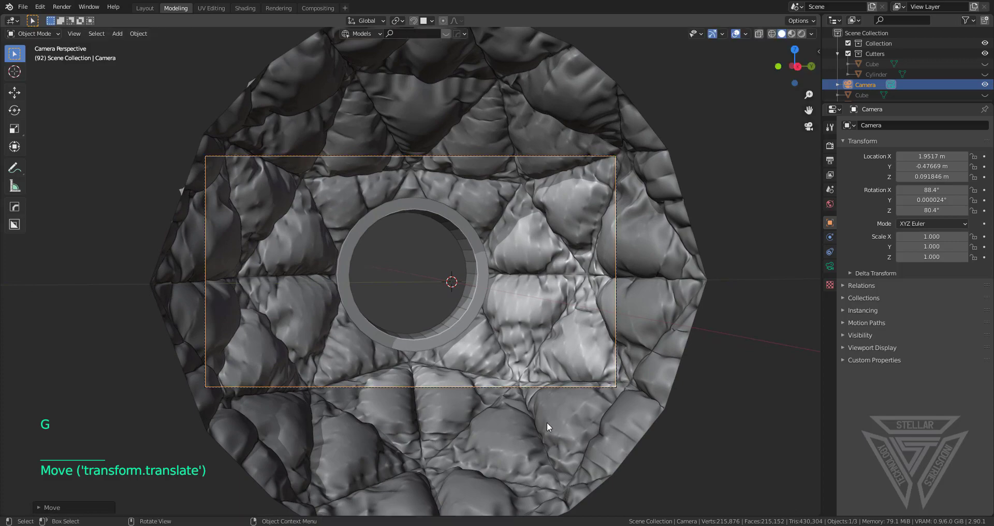
Hide the camera in the viewport
scroll(549, 424, "up", 5)
middle_click_drag(549, 424, 504, 381)
scroll(506, 382, "up", 5)
scroll(505, 382, "down", 5)
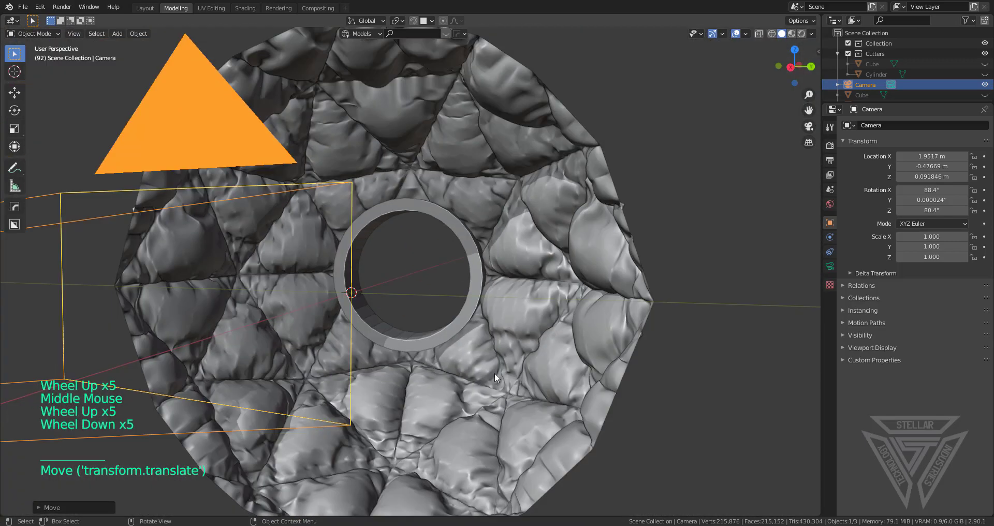
key("h")
Select the ring and apply HardOps Sharpen to it
scroll(382, 346, "down", 1)
scroll(382, 345, "up", 5)
left_click(305, 311)
middle_click_drag(305, 311, 378, 229)
scroll(378, 229, "up", 2)
key("q")
left_click(356, 170)
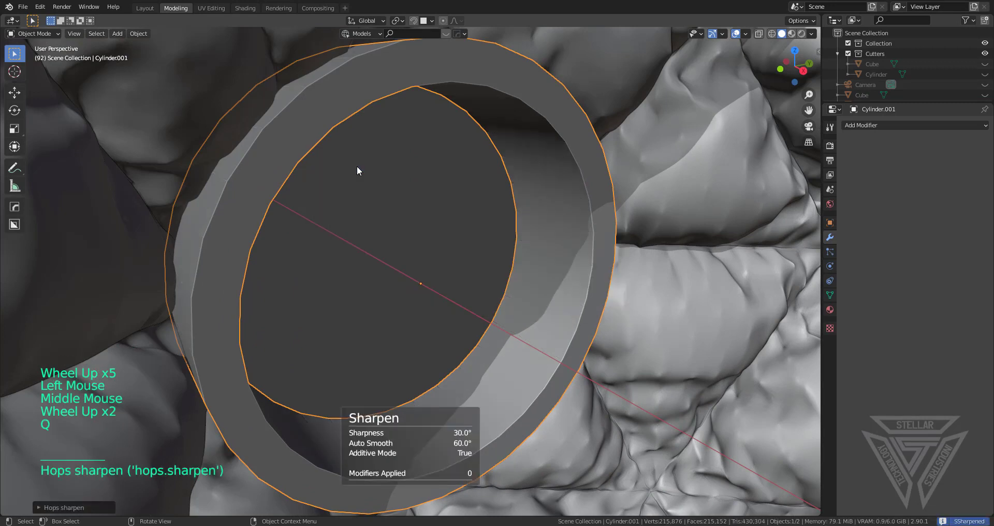
Add a HardOps Bevel to the ring with 6 segments and a width of 0.0062 m
key("q")
left_click(359, 179)
scroll(362, 176, "up", 4)
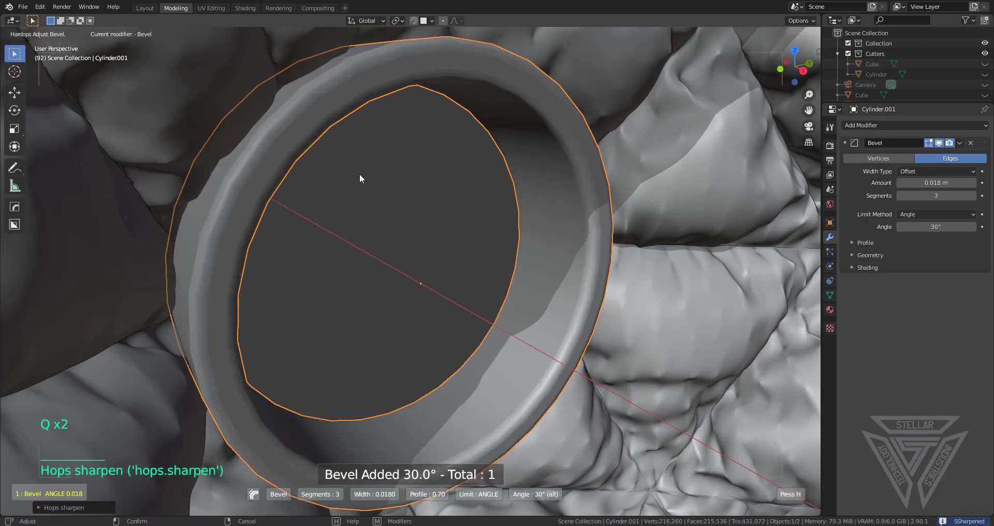
mouse_move(404, 184)
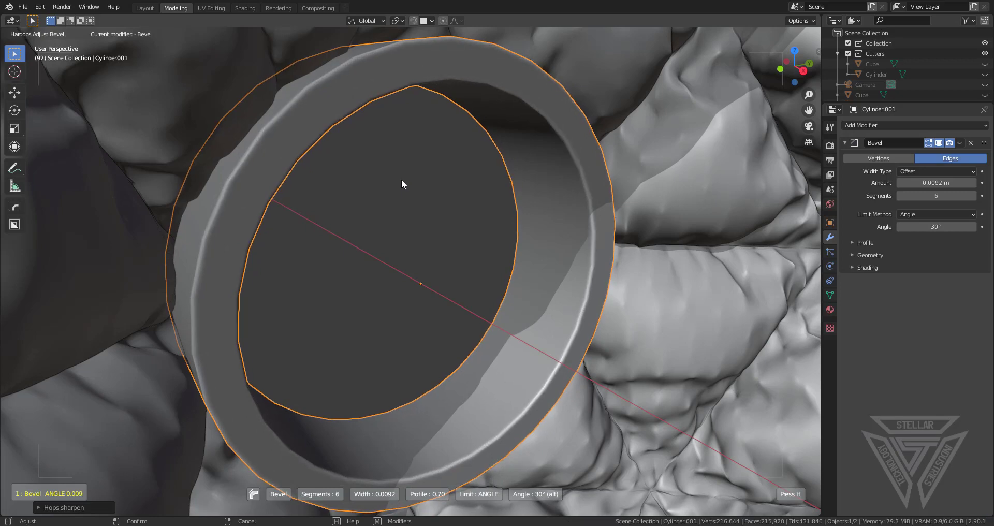
left_click(371, 147)
Inset the ring's front face loop and extrude it inward to cut a circular groove
middle_click_drag(370, 147, 391, 251, "shift")
key("Tab")
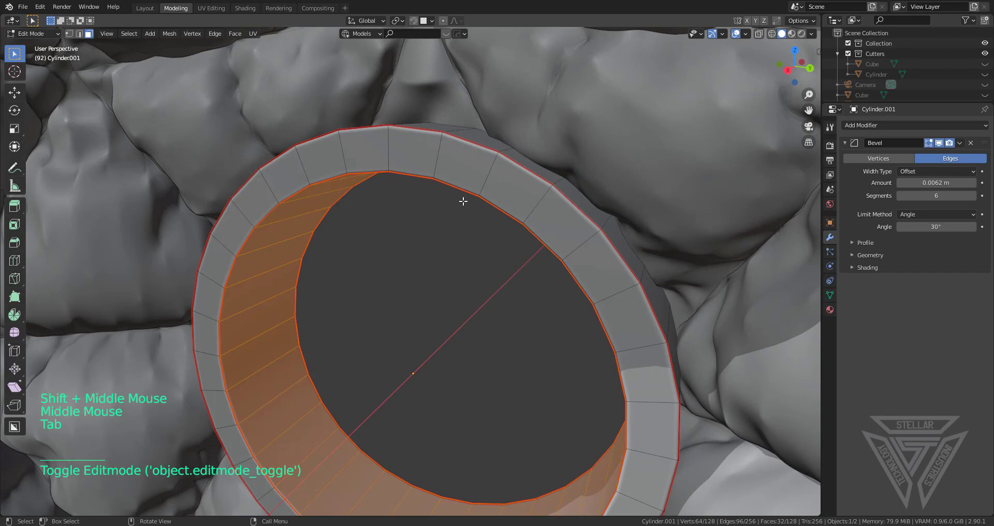
key("3")
left_click(516, 176)
left_click(491, 168, "alt")
key("i")
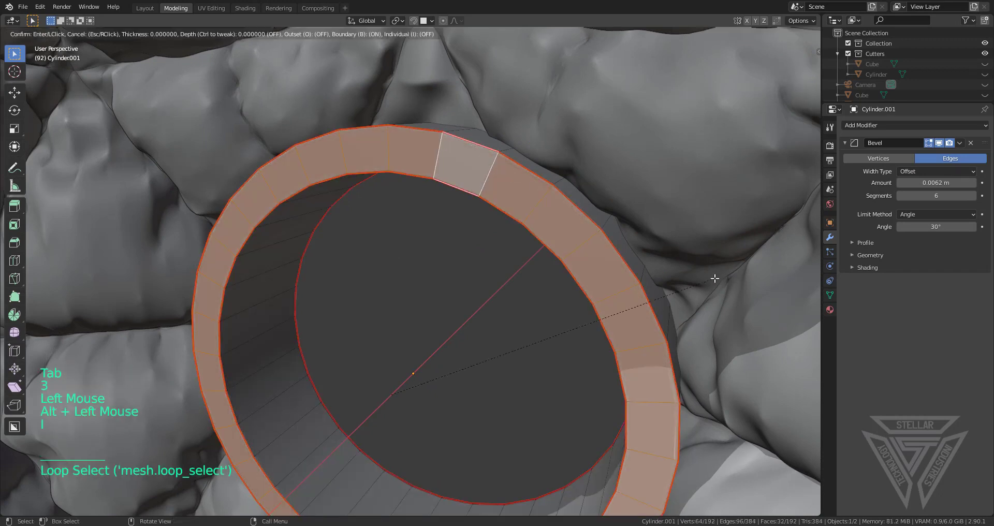
middle_click_drag(693, 268, 400, 305)
key("e")
key("Tab")
scroll(638, 273, "down", 2)
Add two edge loops around the ring's inner wall and bevel them into narrow pairs
key("Tab")
scroll(361, 353, "up", 2)
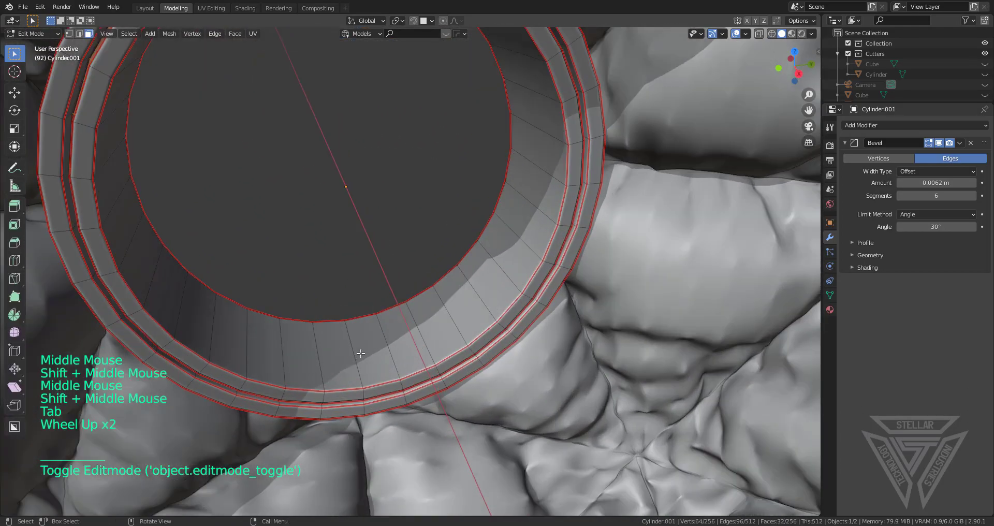
key("ctrl+r")
left_click(361, 353)
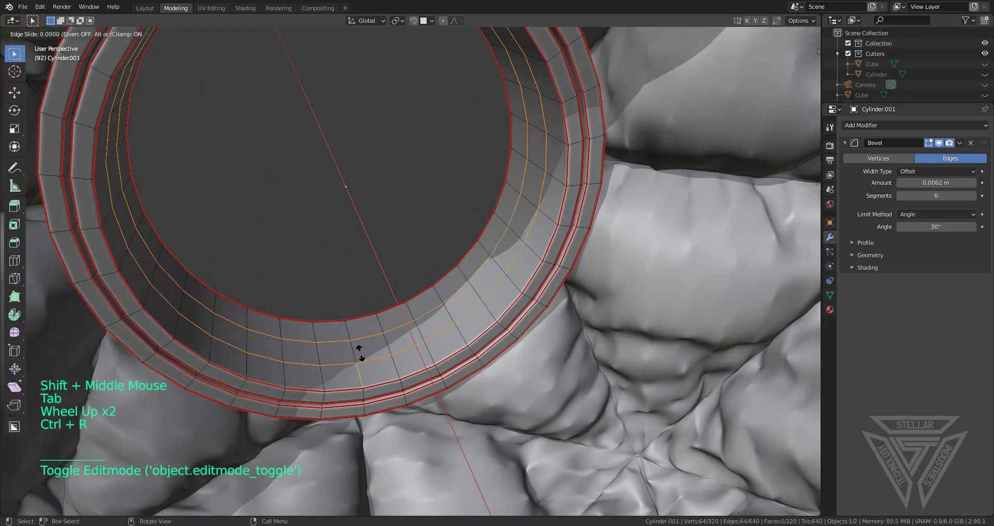
left_click(361, 353)
key("ctrl+b")
left_click(428, 358)
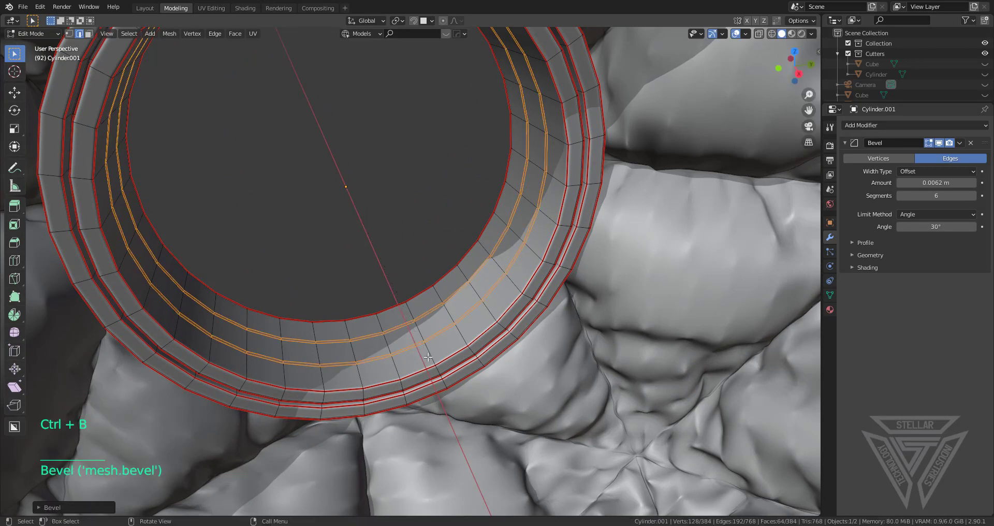
Select the face band between the bevelled loops and scale it outward by about 1.08 to recess the inner wall
left_click(352, 348, "alt")
key("3")
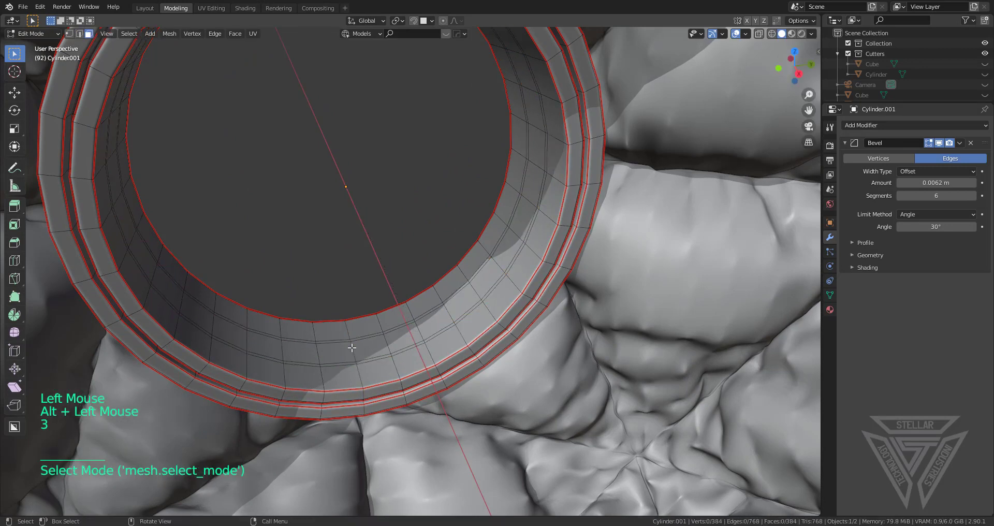
left_click(352, 348, "alt")
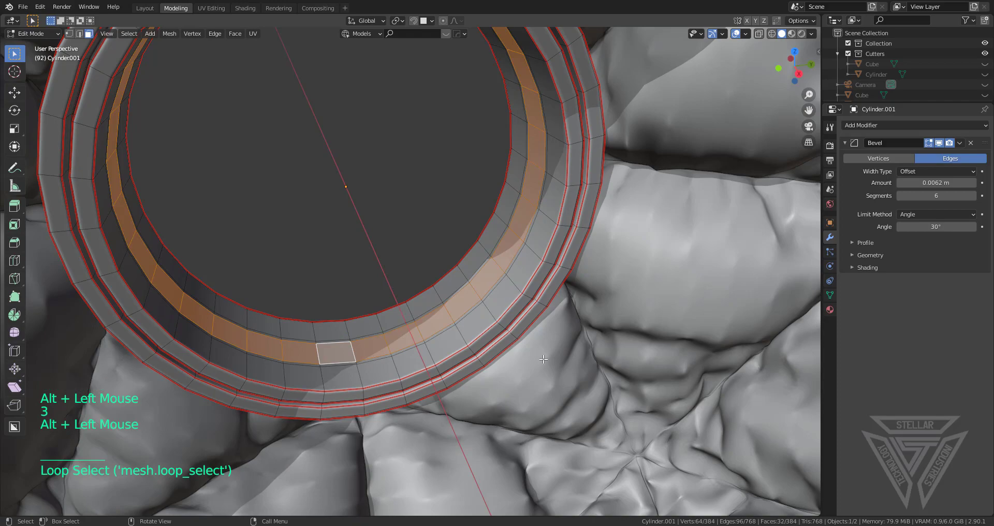
key("s")
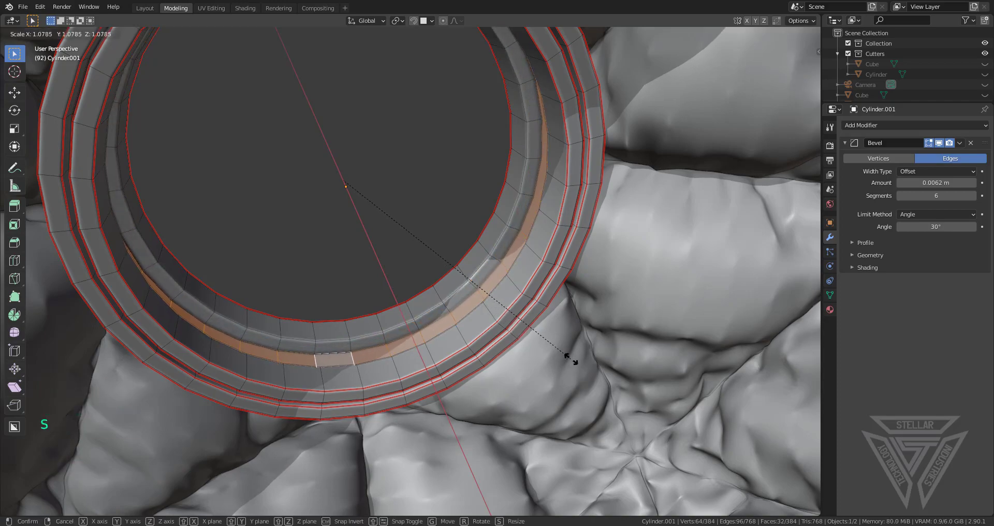
key("Tab")
scroll(571, 359, "down", 3)
middle_click_drag(571, 358, 558, 334)
scroll(479, 266, "up", 2)
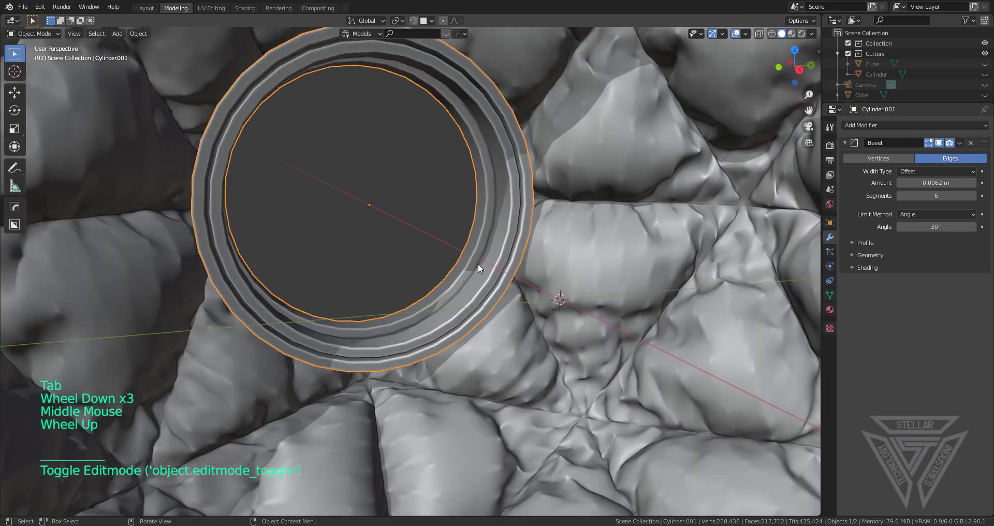
middle_click_drag(480, 266, 563, 319, "shift")
key("Tab")
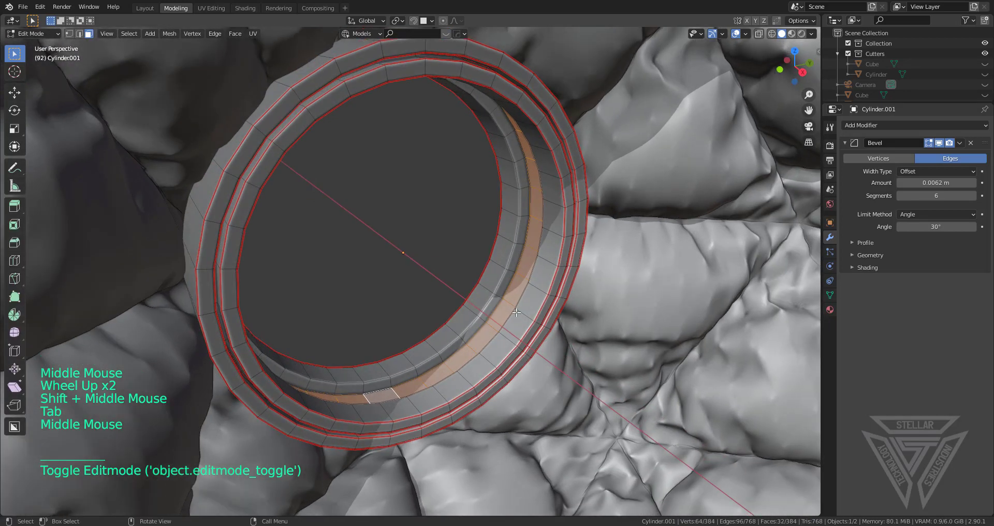
Duplicate the selected inner face band of the ring in place and separate it into its own object
scroll(563, 319, "up", 2)
key("shift+d")
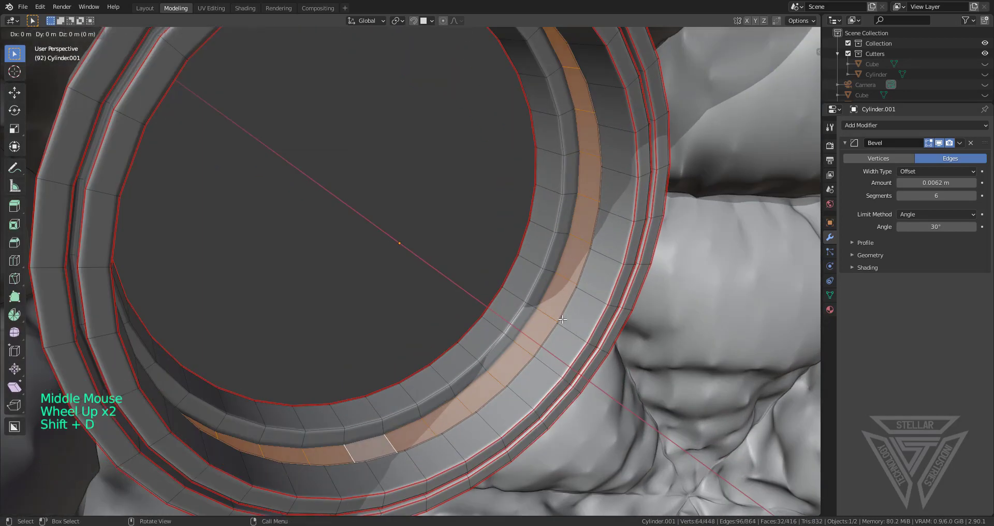
right_click(562, 319)
key("p")
left_click(562, 320)
key("Tab")
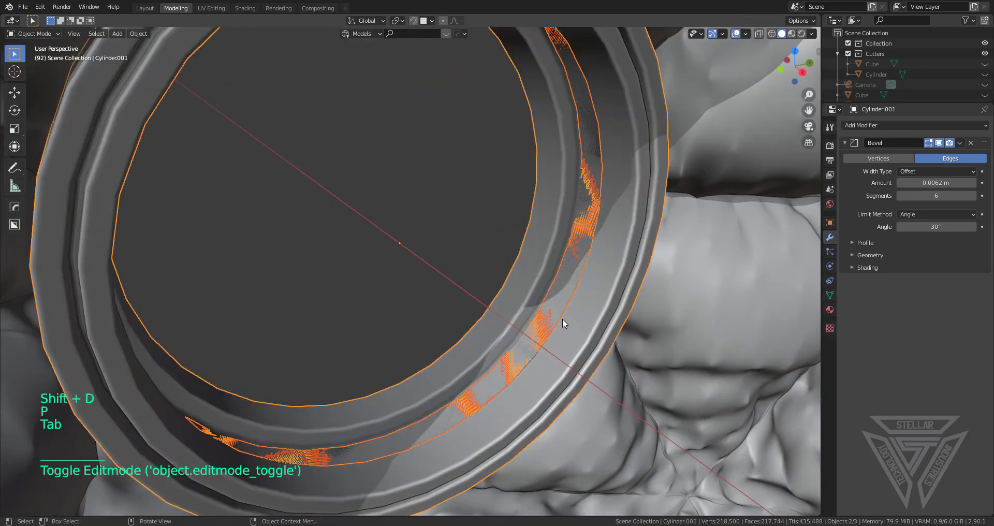
Fill both open edge loops of the separated band with faces to form a closed disc inside the ring
left_click(542, 317)
key("Tab")
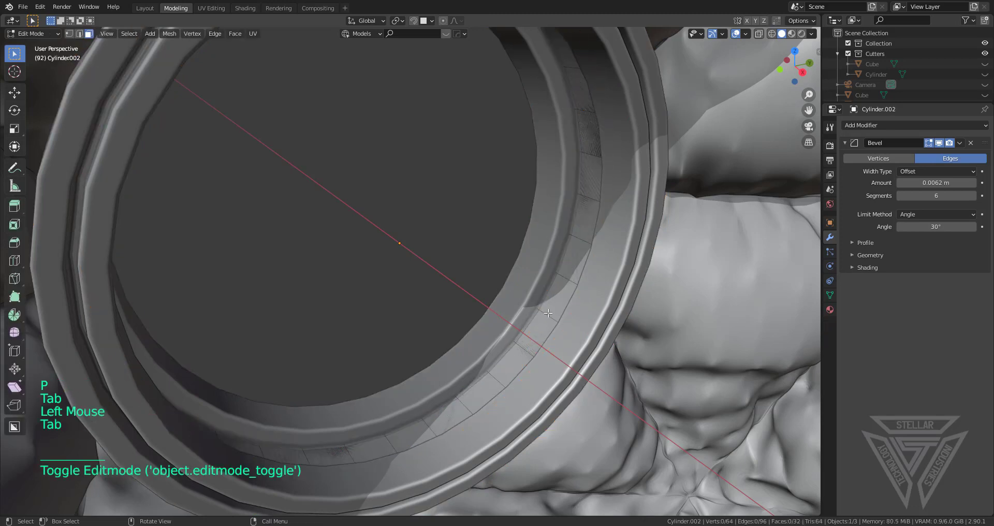
left_click(549, 314)
key("2")
left_click(542, 306)
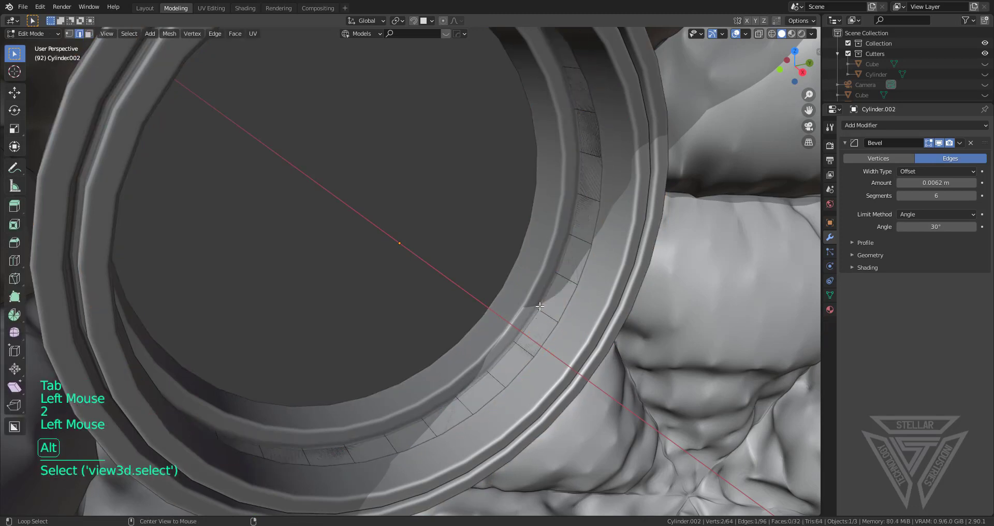
left_click(543, 303, "alt")
key("f")
left_click(570, 303)
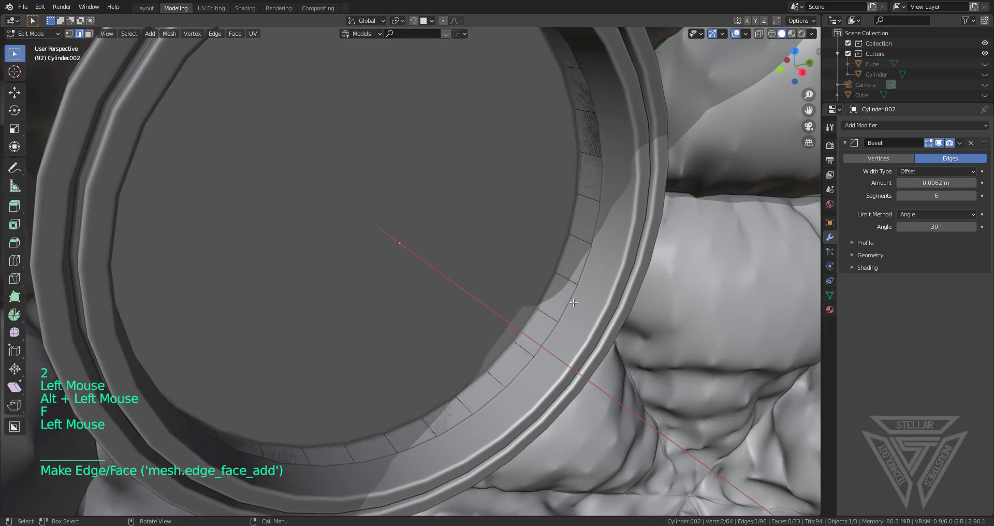
left_click(574, 303, "alt")
key("f")
scroll(527, 292, "down", 2)
key("Tab")
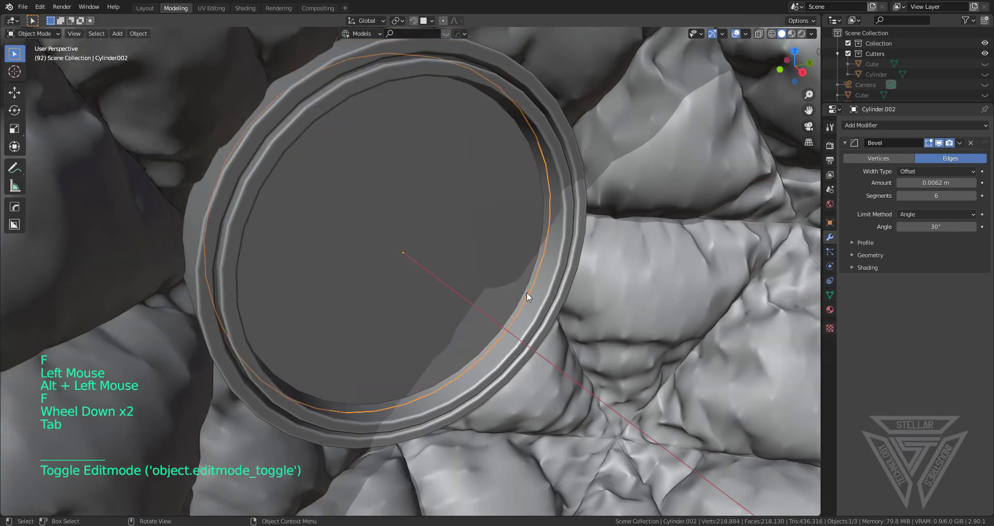
Assign a HardOps blank glass material to the disc
middle_click_drag(526, 292, 501, 274)
scroll(528, 282, "down", 1)
scroll(528, 278, "up", 1)
key("q")
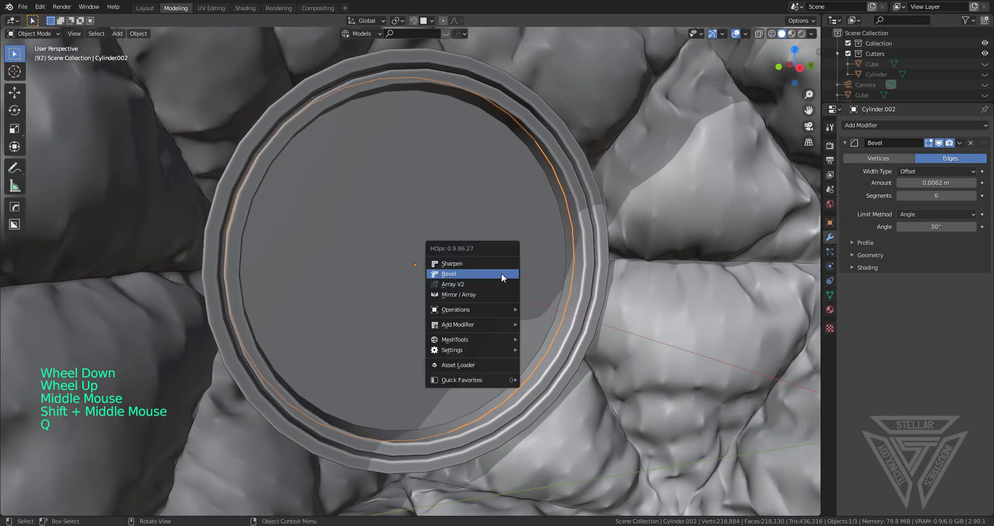
mouse_move(468, 326)
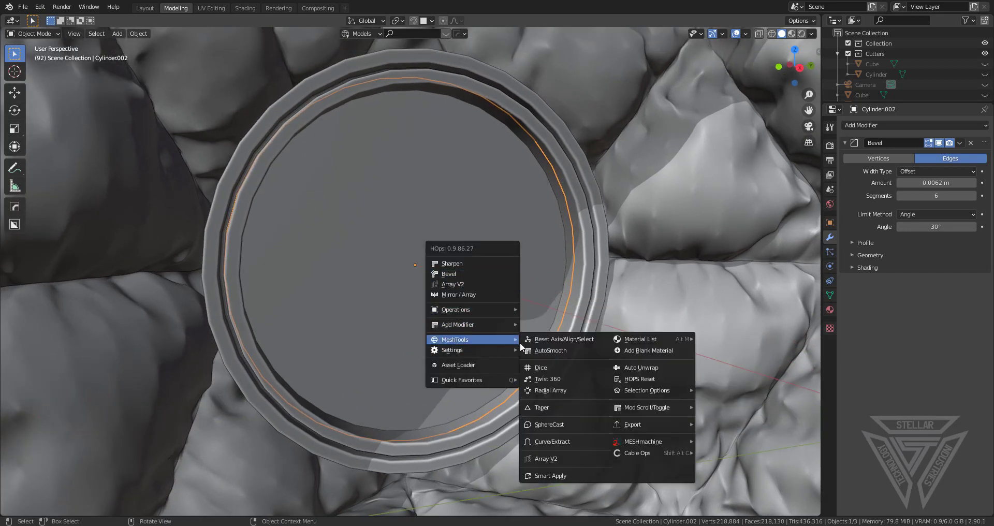
mouse_move(641, 337)
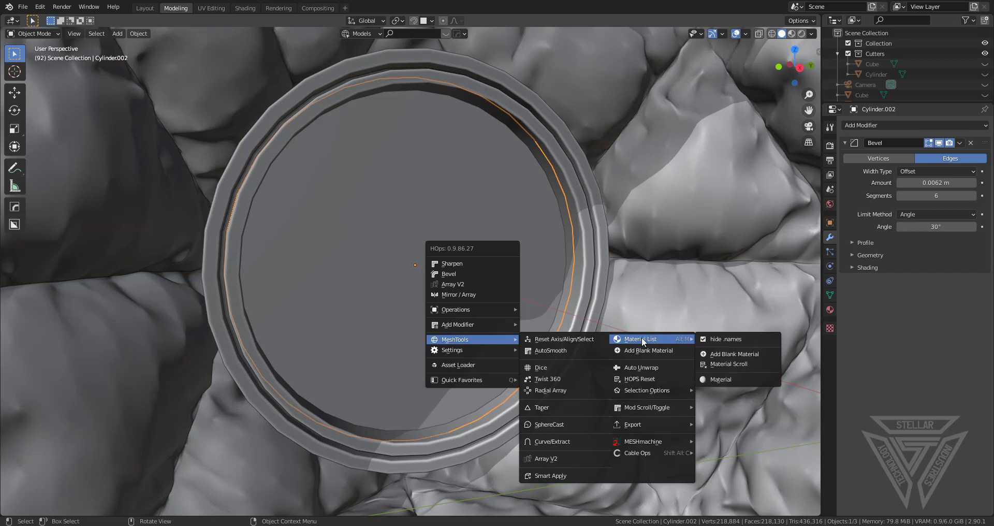
left_click(664, 353, "shift")
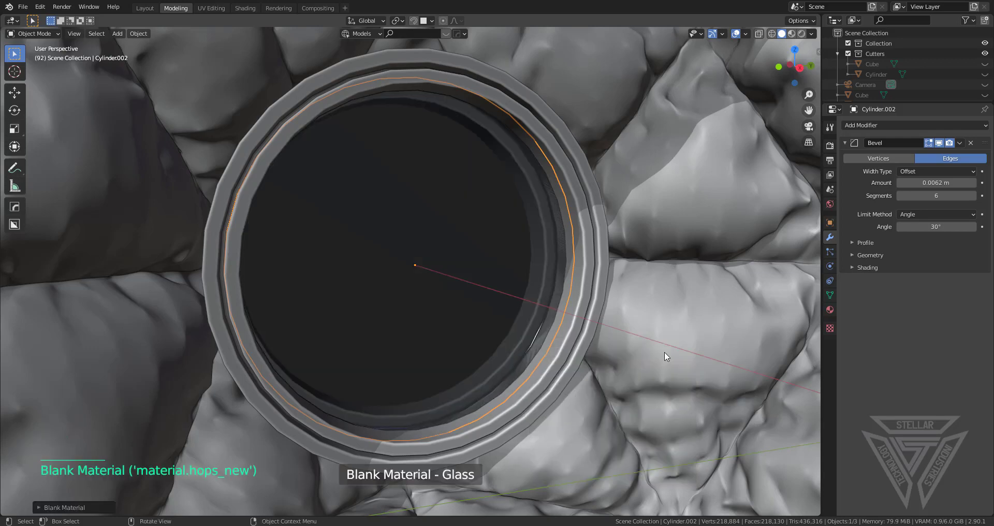
Scale the glass disc slightly to fit the recess in the ring
scroll(666, 357, "down", 2)
middle_click_drag(666, 358, 654, 375)
scroll(588, 341, "up", 2)
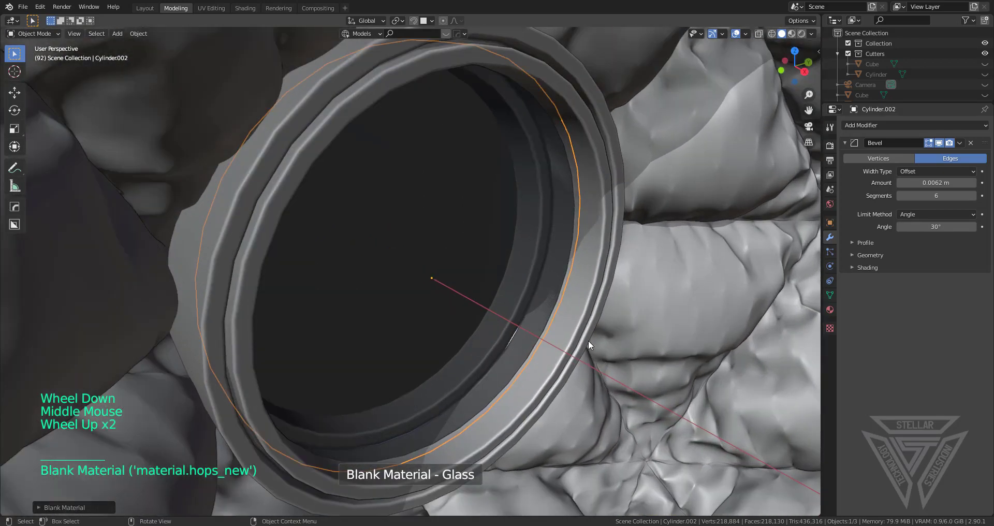
key("s")
left_click(605, 332)
Examine the glass porthole and the padded shell from the front, the back and the side
scroll(599, 330, "up", 1)
middle_click_drag(599, 329, 536, 310)
scroll(549, 322, "down", 6)
scroll(592, 346, "up", 2)
scroll(608, 354, "down", 3)
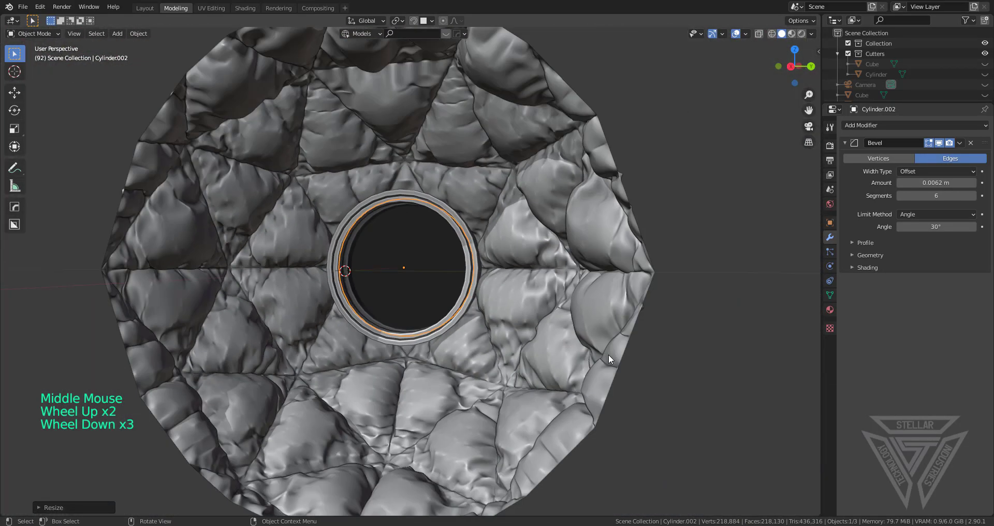
left_click(655, 362)
middle_click_drag(655, 362, 478, 259)
scroll(419, 310, "up", 3)
scroll(435, 309, "down", 2)
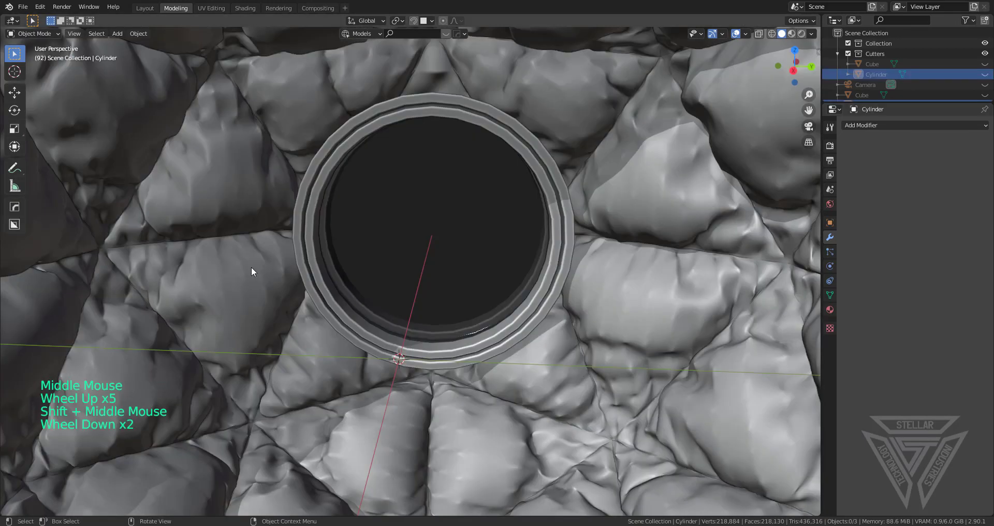
scroll(516, 287, "down", 4)
middle_click_drag(516, 288, 351, 280)
scroll(450, 297, "up", 3)
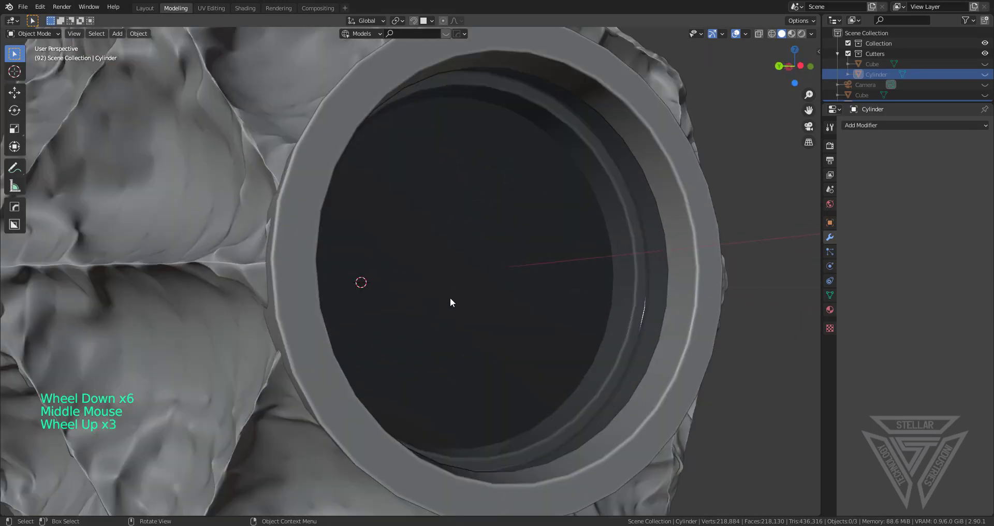
middle_click_drag(450, 297, 199, 296)
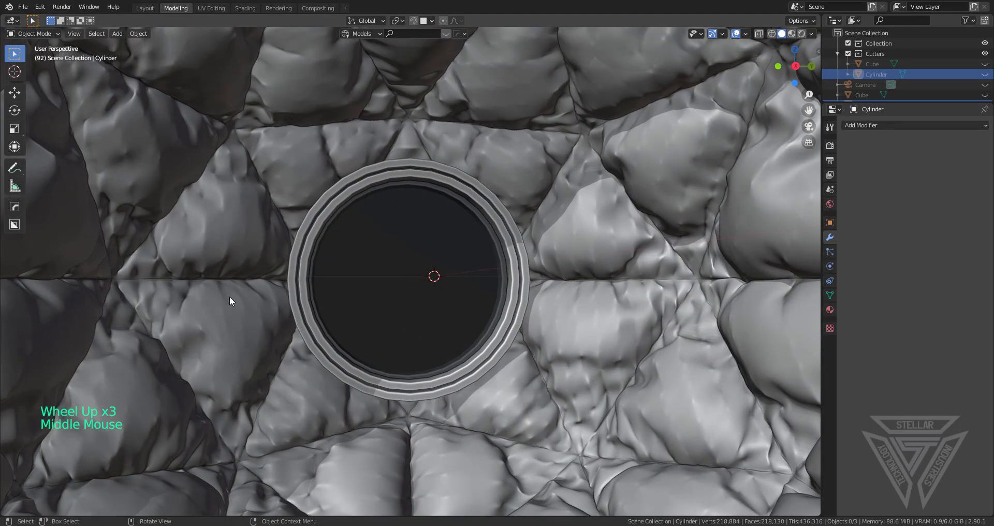
scroll(268, 293, "down", 1)
scroll(452, 288, "down", 3)
middle_click_drag(452, 288, 467, 315)
scroll(468, 319, "up", 2)
scroll(468, 319, "up", 1)
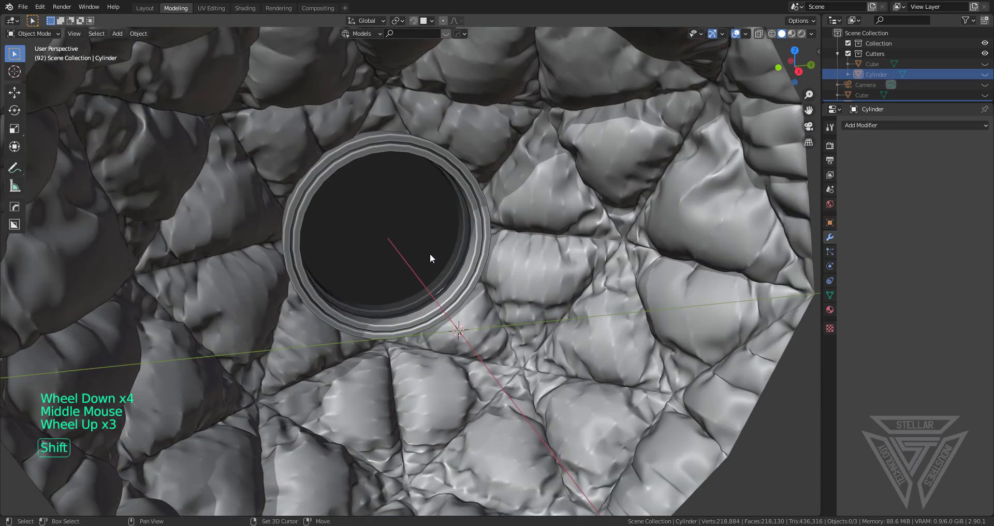
middle_click_drag(430, 253, 489, 309, "shift")
scroll(431, 363, "down", 5)
scroll(539, 365, "up", 4)
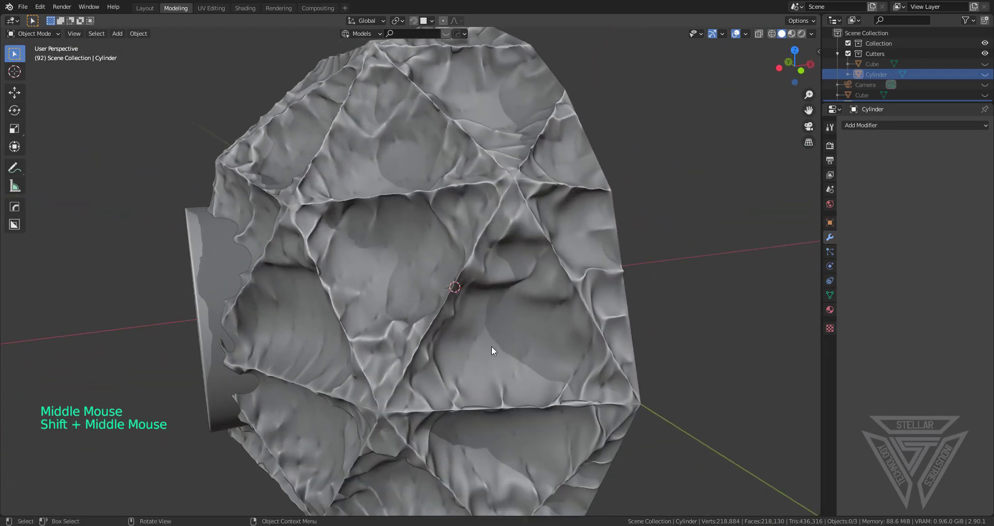
Inspect the mesh of the padded icosphere shell in edit mode
middle_click_drag(492, 346, 438, 321)
scroll(539, 234, "up", 1)
left_click(539, 235)
key("Tab")
scroll(613, 320, "up", 2)
scroll(413, 251, "down", 3)
scroll(439, 321, "down", 4)
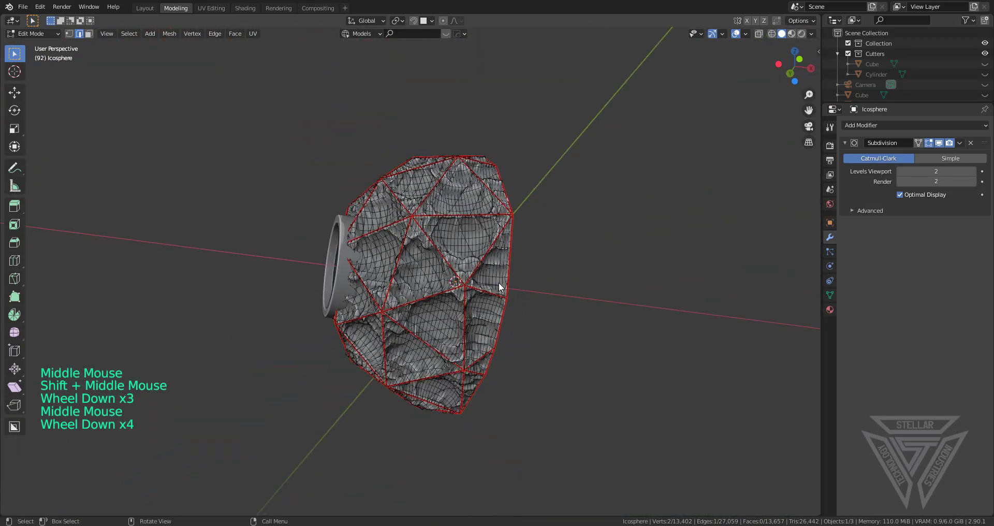
key("Tab")
Add a new ico sphere at the 3D cursor, overlapping the padded shell
middle_click_drag(499, 282, 474, 335)
scroll(475, 335, "down", 1)
key("shift+a")
mouse_move(469, 20)
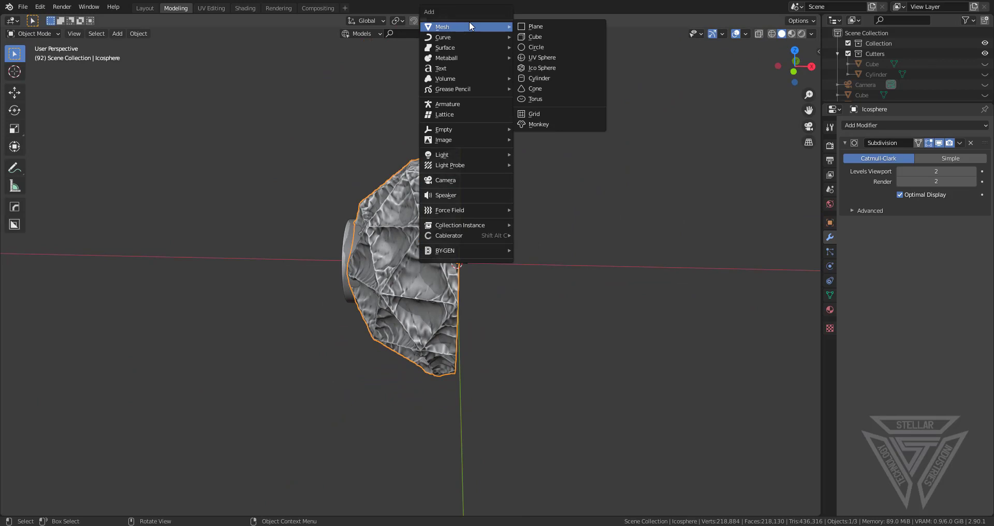
left_click(545, 67)
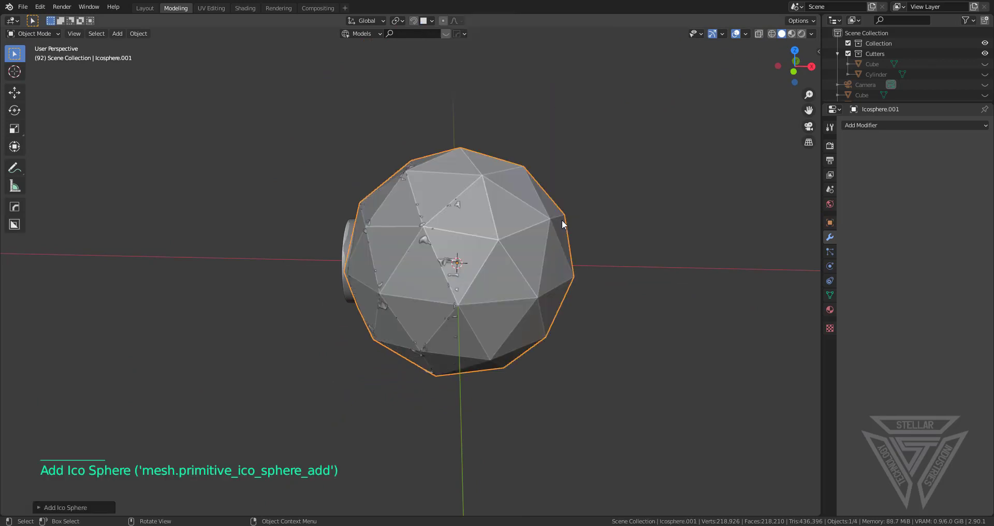
scroll(561, 219, "up", 1)
key("Tab")
middle_click_drag(563, 223, 531, 258)
scroll(589, 251, "down", 1)
key("Tab")
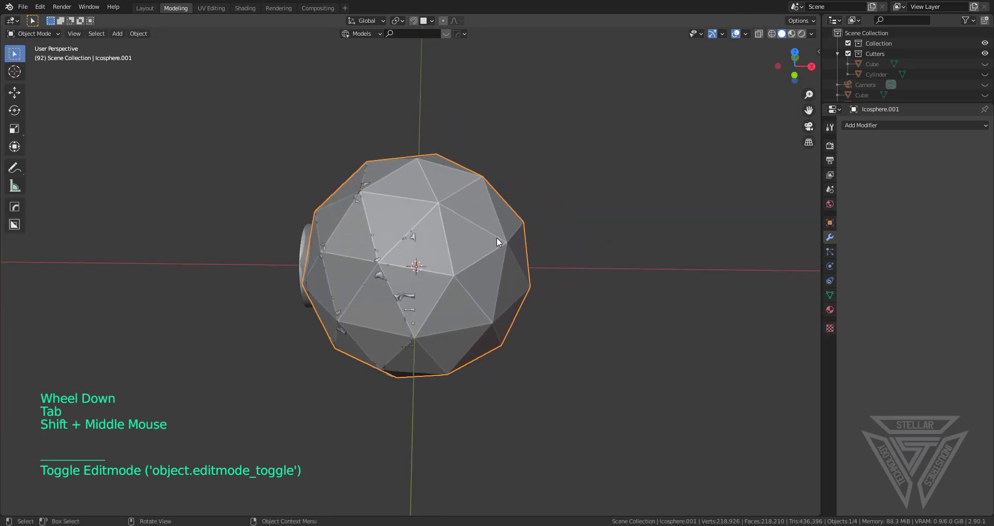
Add a cube and move it along the X axis so it overlaps the ico sphere's side away from the porthole
key("shift+a")
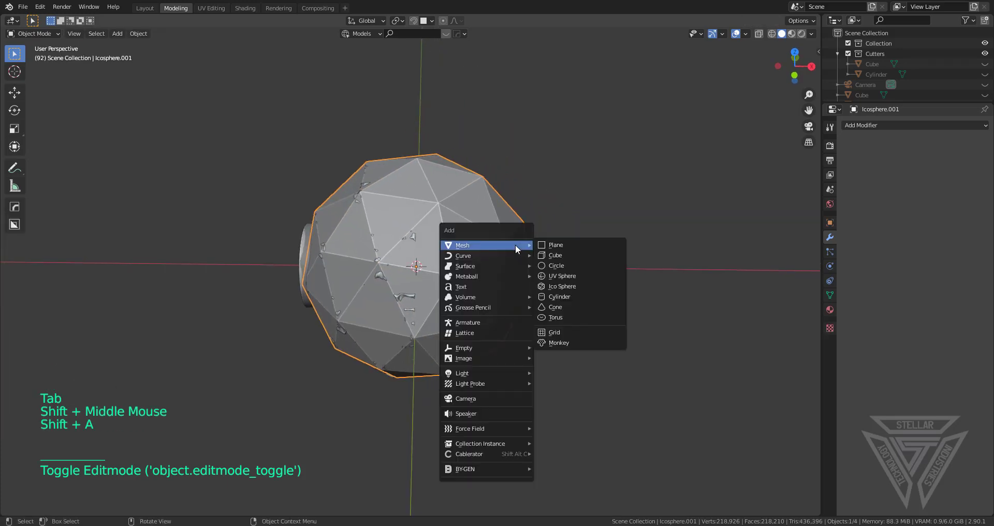
left_click(576, 259)
key("g")
key("x")
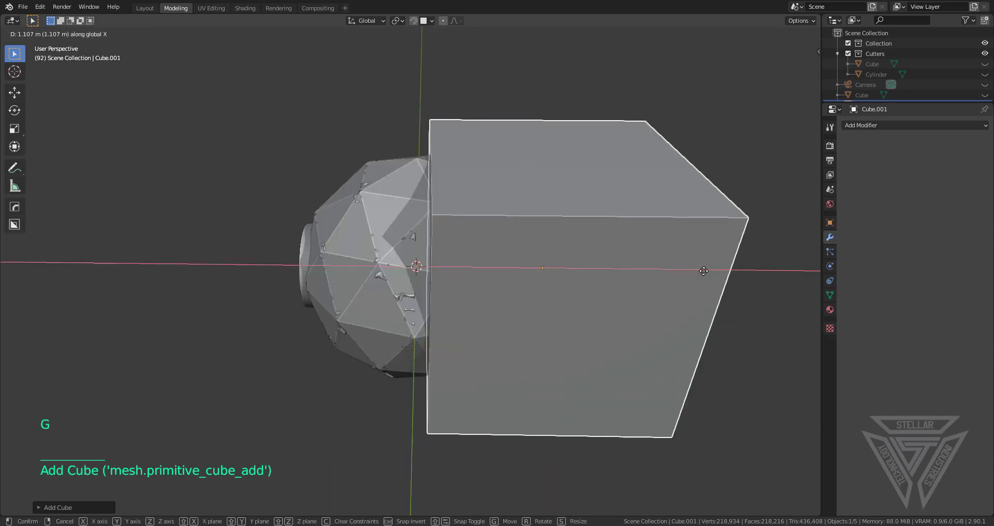
left_click(726, 286)
Cut the new ico sphere with the cube using the HardOps Difference boolean
left_click(412, 235, "shift")
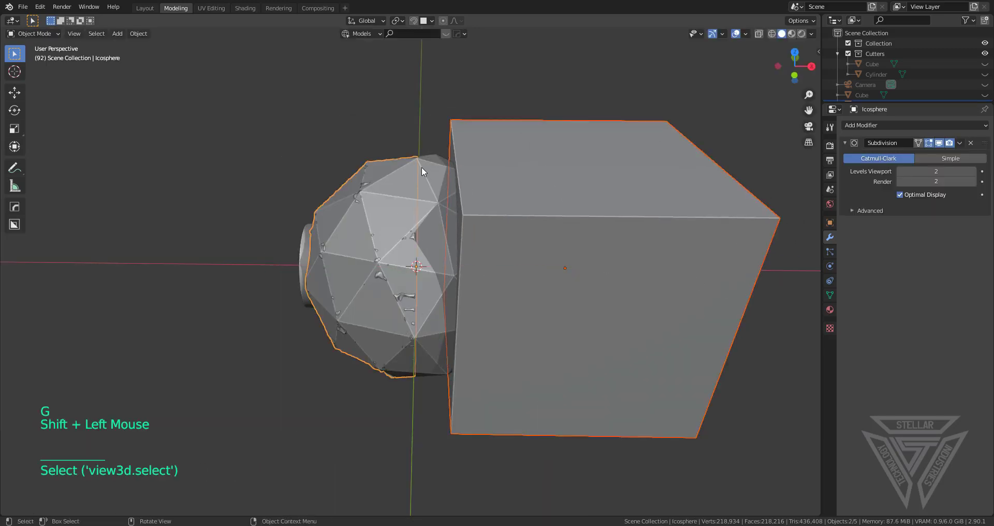
left_click(434, 153)
left_click(439, 157, "shift")
key("q")
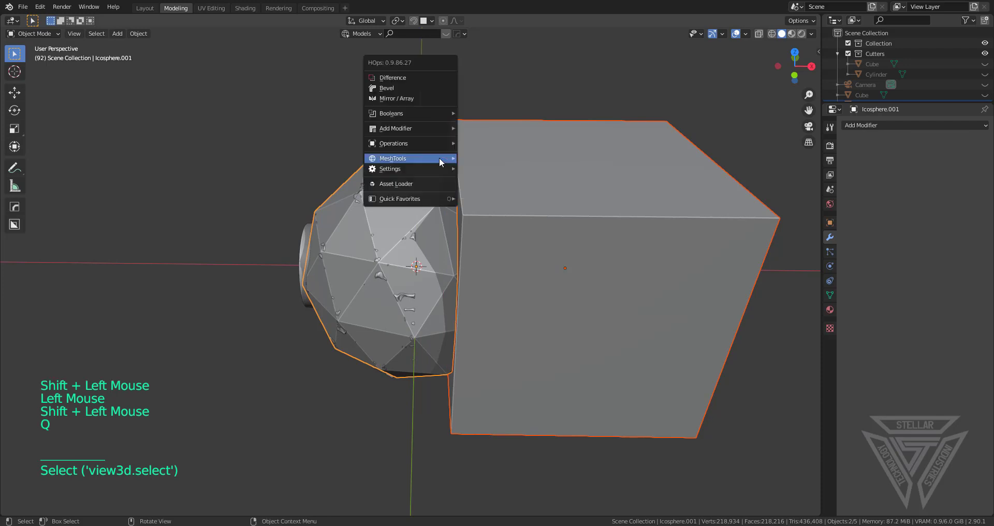
left_click(419, 77)
middle_click_drag(601, 228, 697, 297)
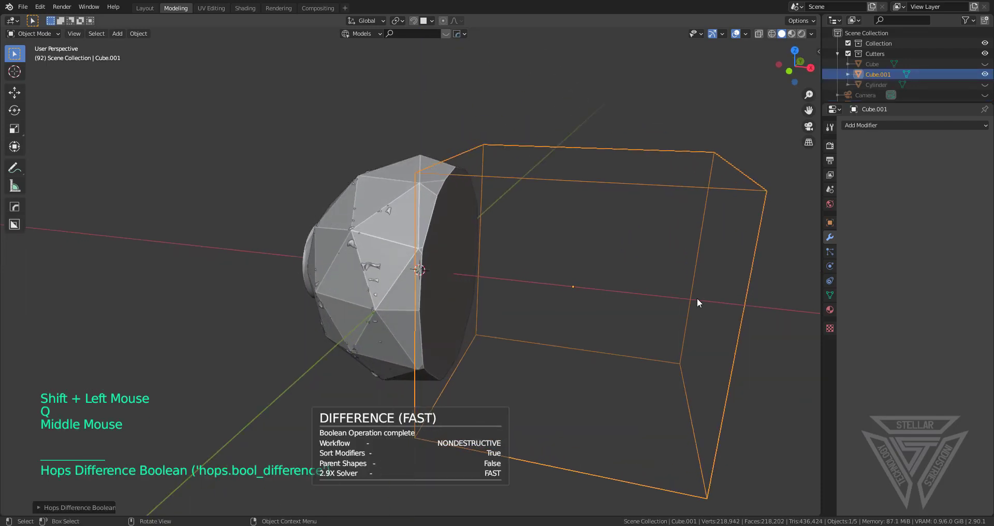
Move the cube cutter about 0.3 m along negative X to cut the ico sphere near its middle, and hide the cutter
key("g")
key("x")
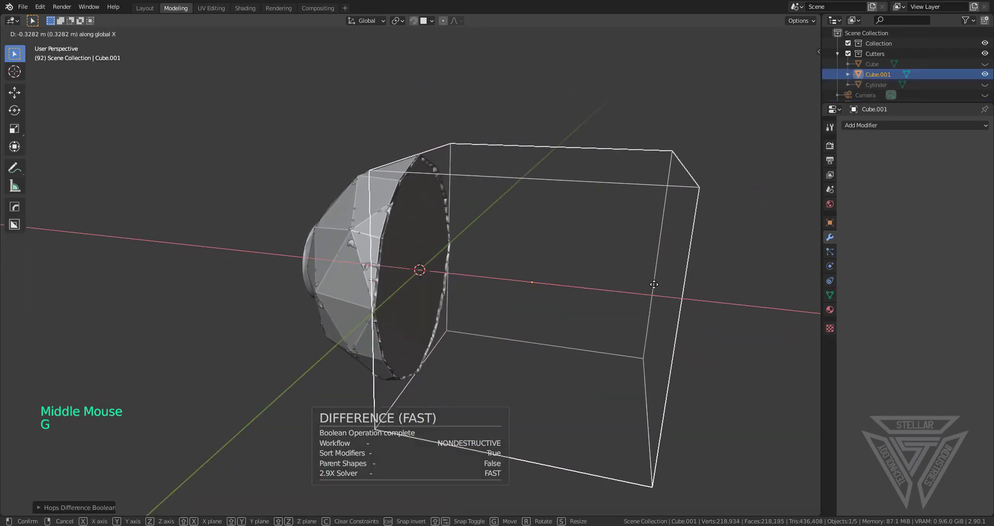
left_click(483, 229)
middle_click_drag(483, 229, 497, 296, "shift")
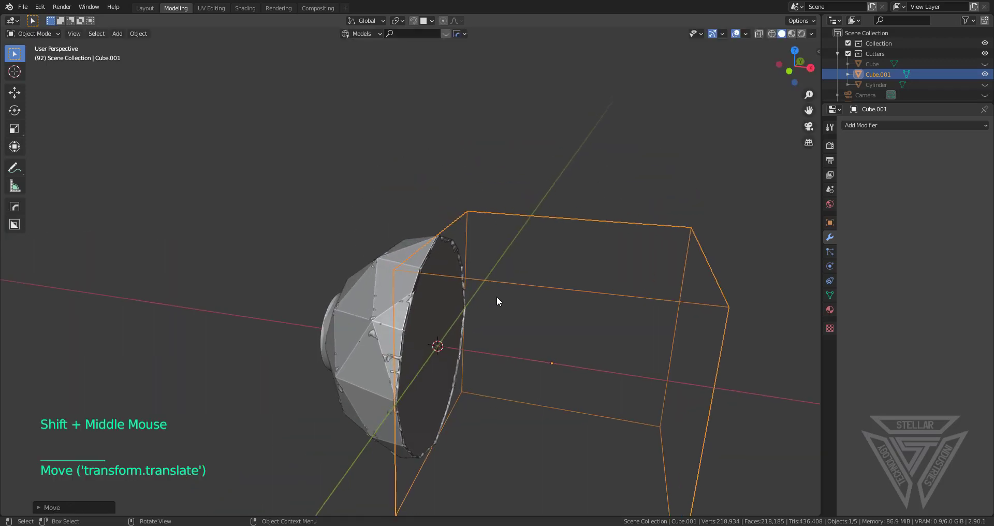
key("h")
Apply the boolean on the half ico sphere with HardOps and move the half away from the padded shell along X
scroll(497, 296, "up", 2)
left_click(419, 229)
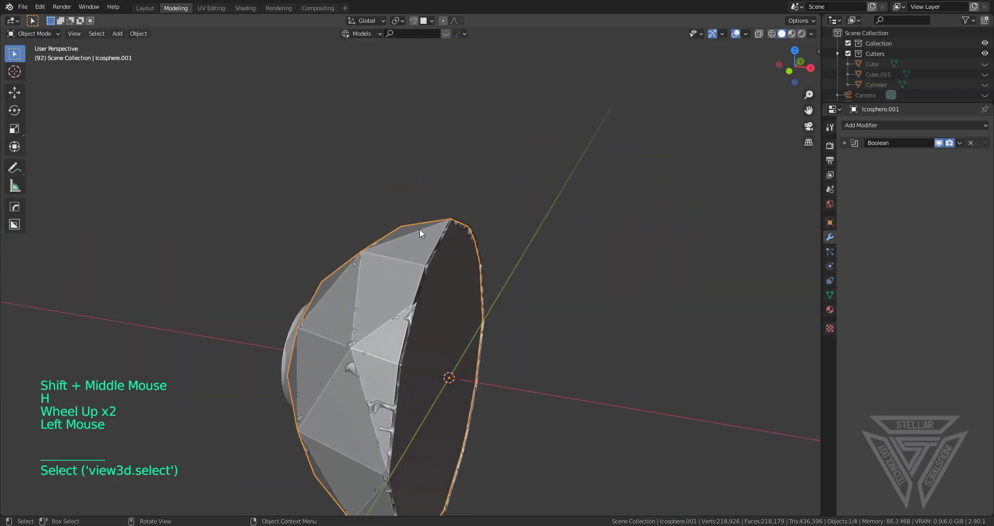
key("q")
left_click(517, 178, "ctrl")
scroll(517, 179, "down", 2)
middle_click_drag(517, 179, 506, 225, "shift")
scroll(506, 225, "up", 4)
scroll(483, 340, "down", 1)
Mark all edges of the half ico sphere with the HardOps edit multi-tool
mouse_move(483, 340)
middle_mouse_down()
mouse_move(508, 318)
mouse_move(471, 309)
mouse_move(469, 280)
mouse_move(489, 268)
mouse_move(484, 295)
middle_mouse_up()
key("Tab")
key("q")
key("q")
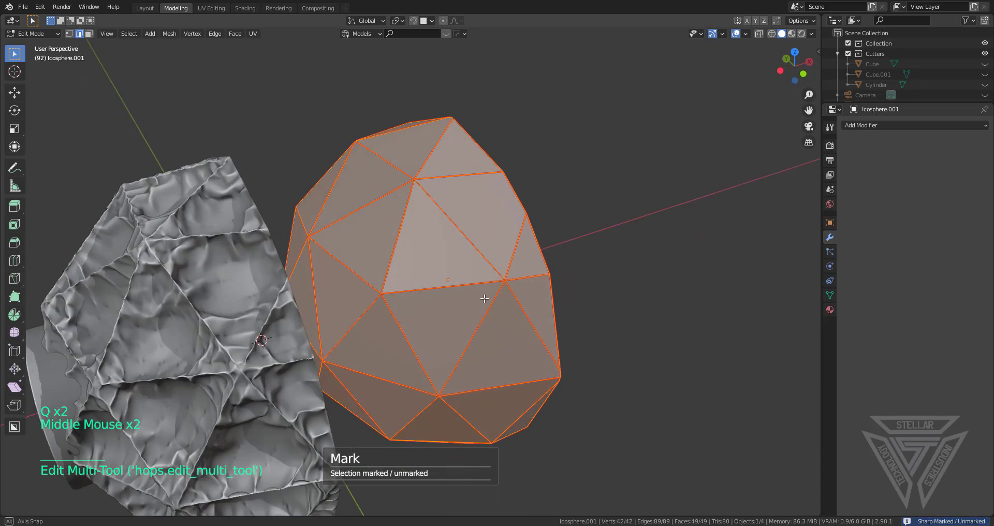
scroll(485, 294, "up", 1)
key("Tab")
Delete the large flat cap face on the cut side of the half ico sphere
scroll(607, 305, "down", 2)
middle_click_drag(608, 305, 445, 384)
scroll(448, 332, "up", 2)
mouse_move(448, 332)
middle_mouse_down("shift")
mouse_move(480, 300)
mouse_move(494, 350)
mouse_move(500, 327)
mouse_move(453, 284)
middle_mouse_up("shift")
key("Tab")
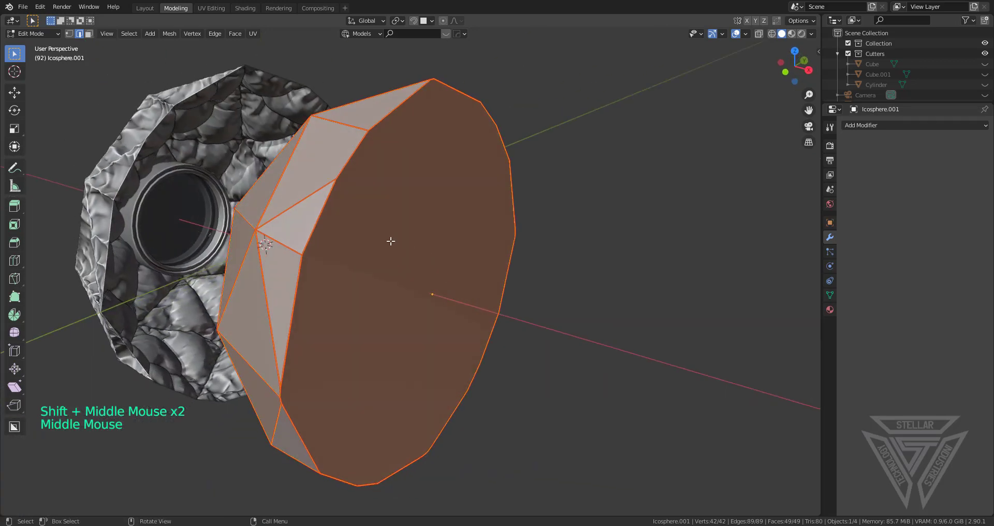
key("3")
left_click(320, 229)
left_click(321, 229, "alt")
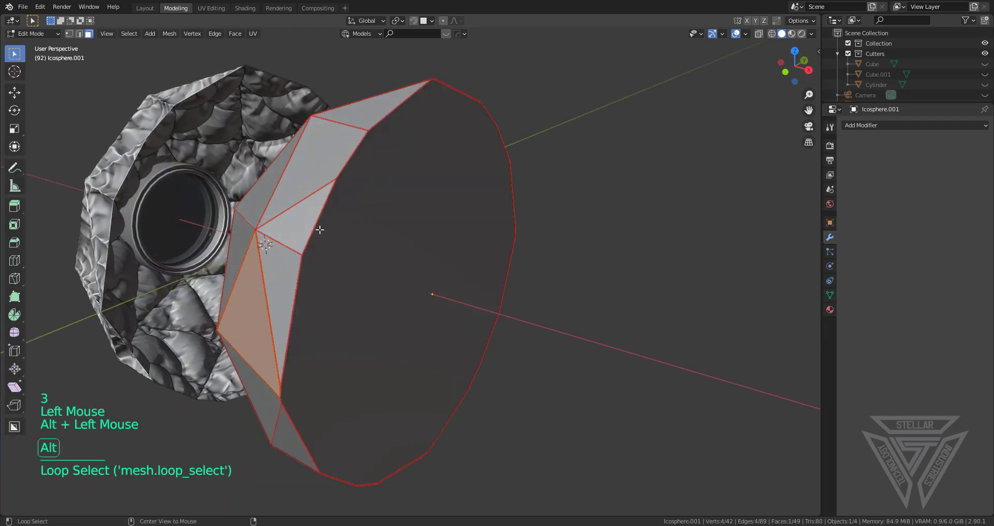
left_click(322, 229)
key("x")
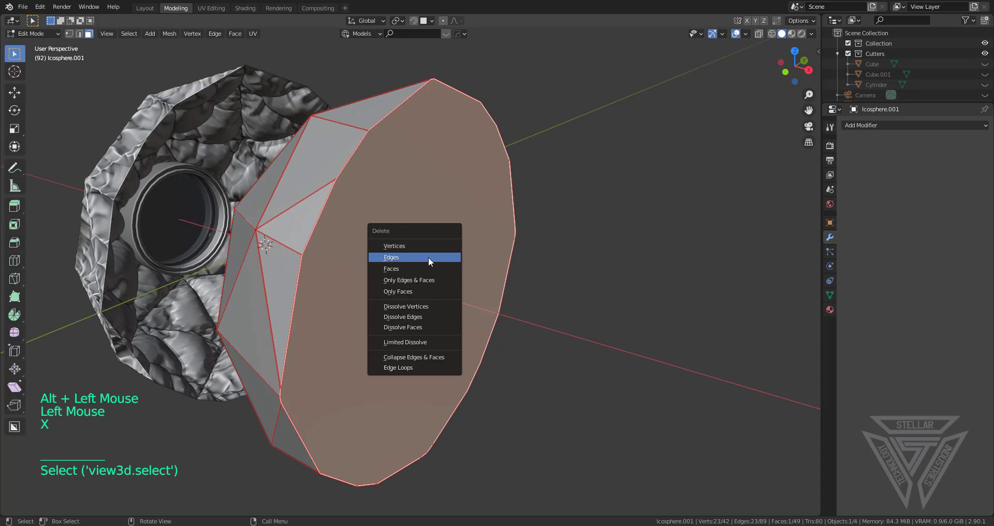
left_click(432, 268)
Try extracting a curve from all edges of the half ico sphere with HardOps Curve/Extract, and delete the extracted curve
middle_click_drag(433, 270, 511, 284)
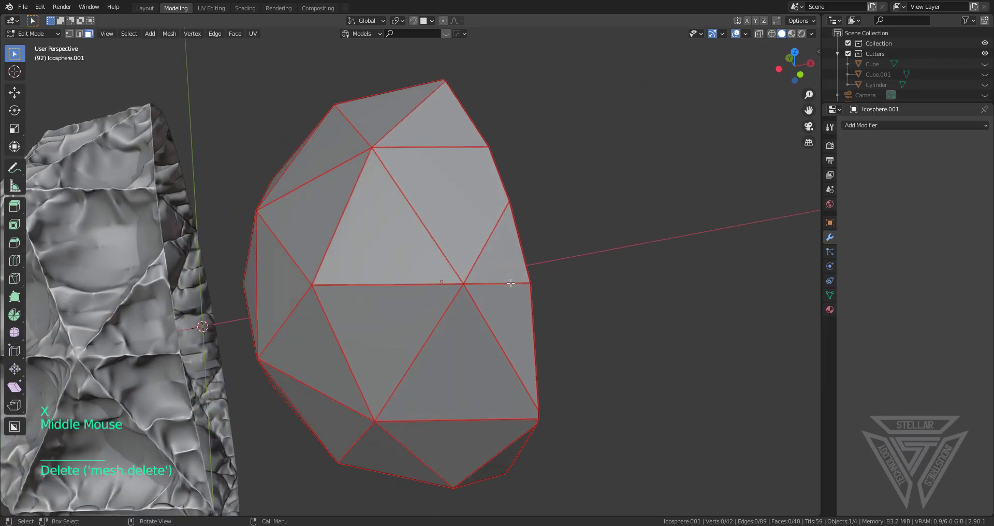
scroll(511, 283, "down", 2)
key("a")
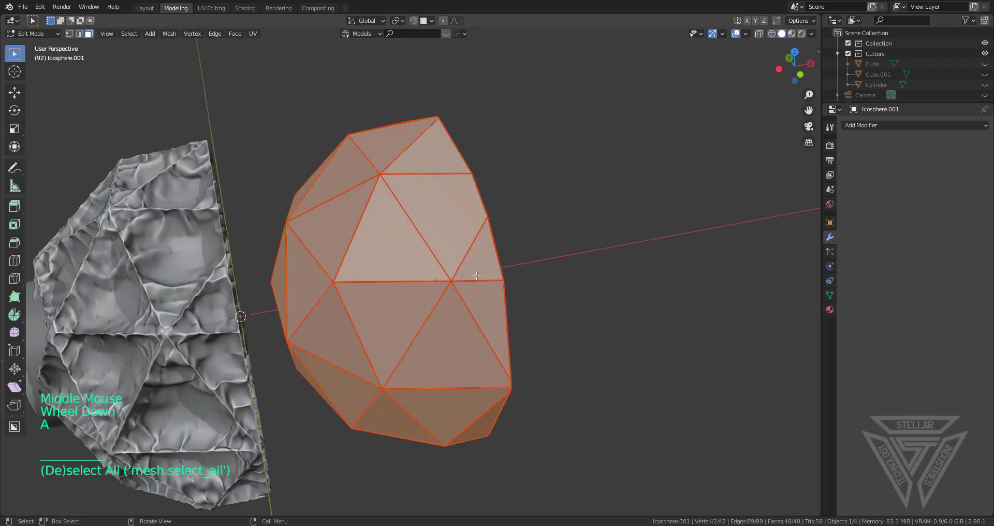
key("q")
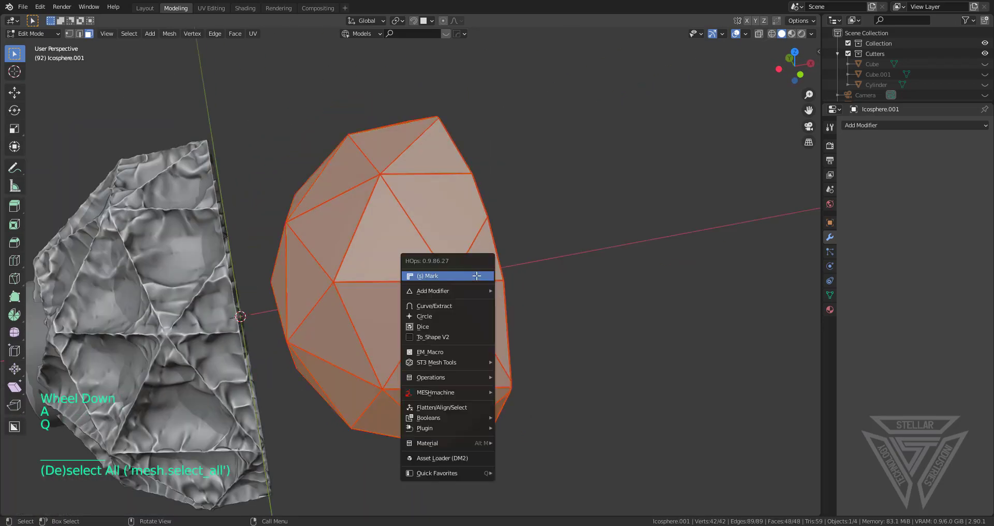
left_click(473, 307)
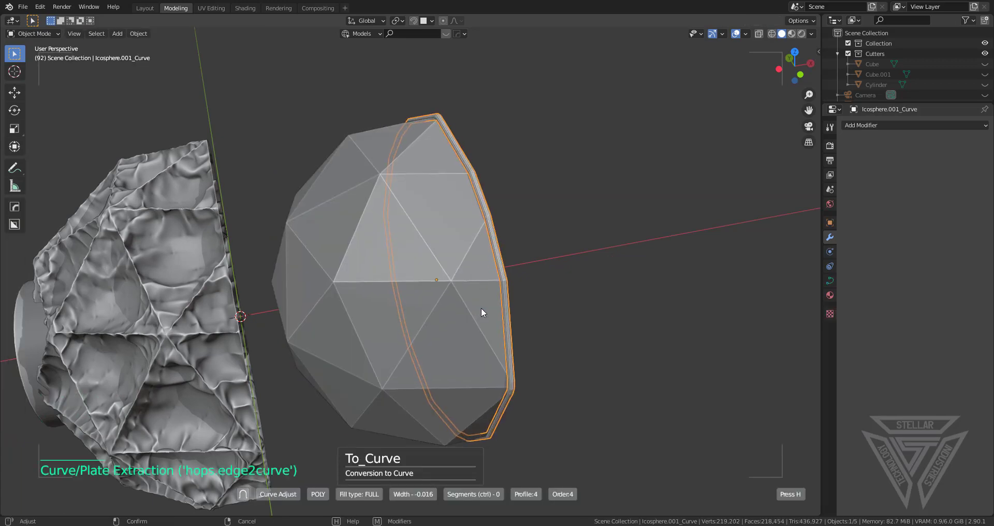
left_click(487, 310)
middle_click_drag(487, 310, 508, 281)
key("x")
Delete the edges of the boundary loop around the open cut side of the half ico sphere
key("Tab")
left_click(337, 233)
key("Tab")
middle_click_drag(338, 233, 582, 291)
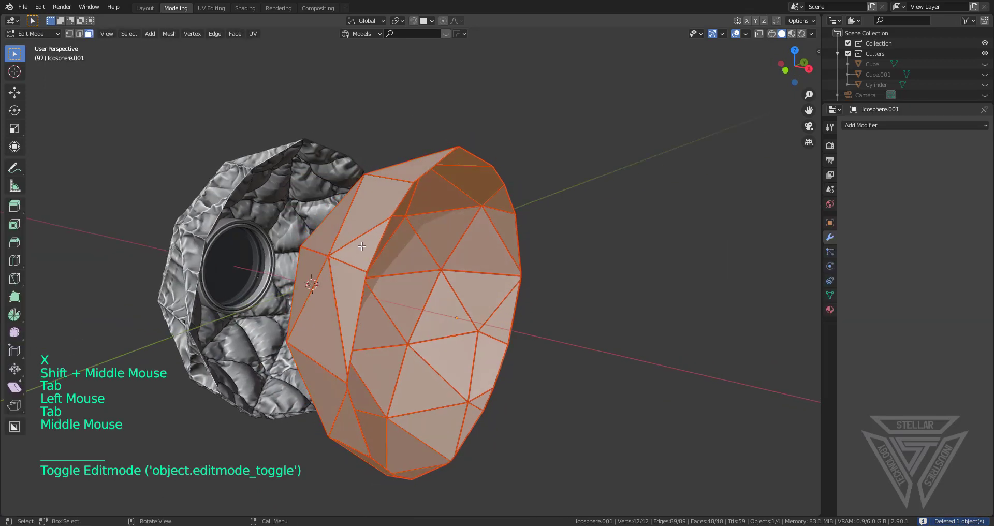
key("2")
left_click(582, 291)
left_click(583, 291, "alt")
key("x")
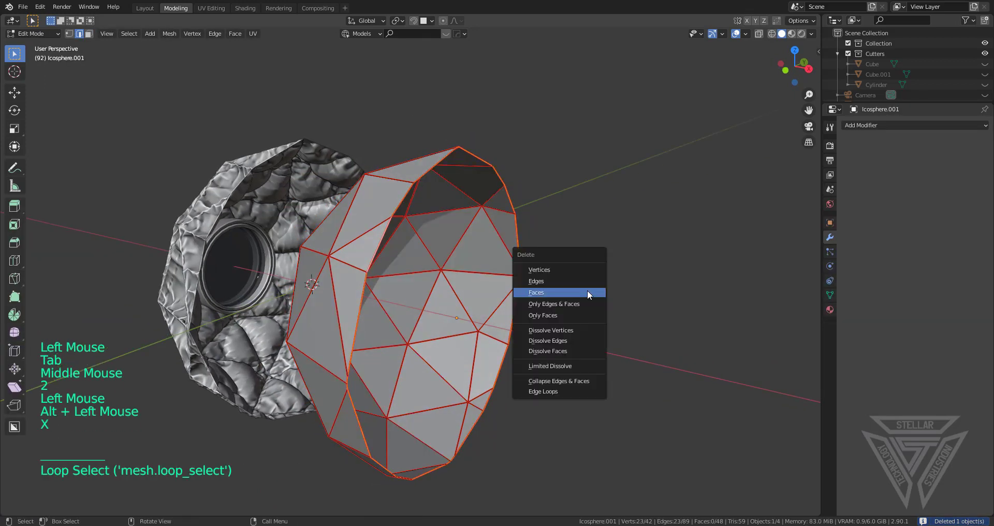
left_click(575, 272)
middle_click_drag(501, 256, 536, 257)
key("ctrl+z")
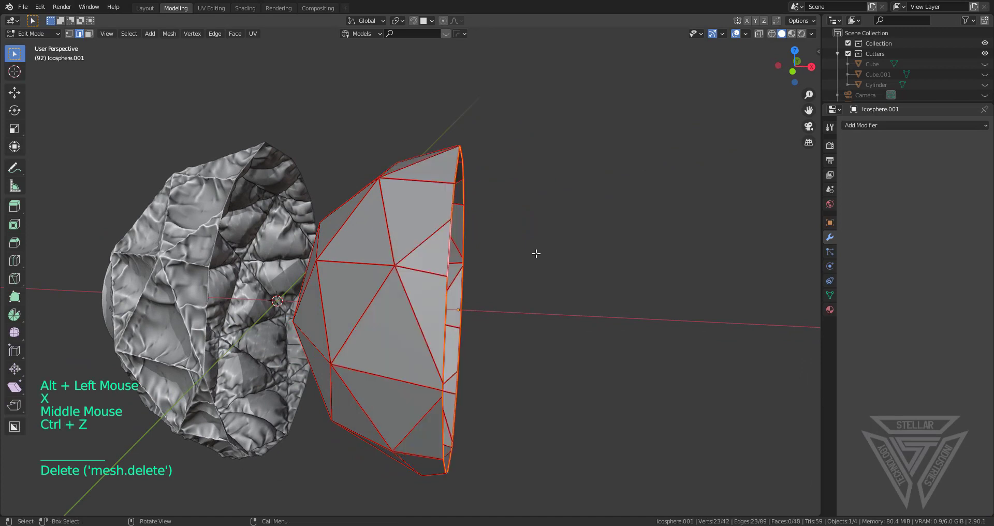
key("x")
left_click(531, 260)
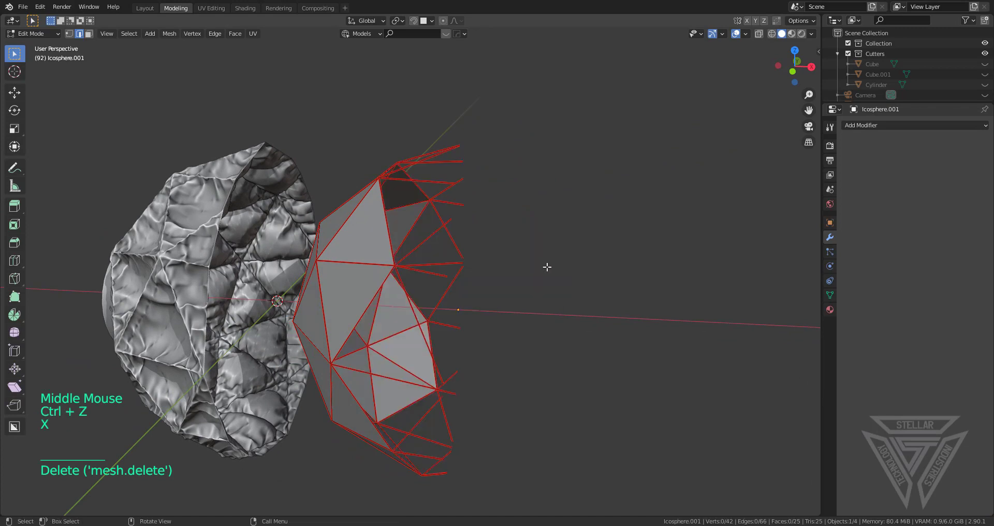
Delete only the faces of the whole half ico sphere, keeping its edges and vertices
scroll(447, 290, "up", 2)
middle_click_drag(393, 269, 448, 290)
key("Tab")
key("a")
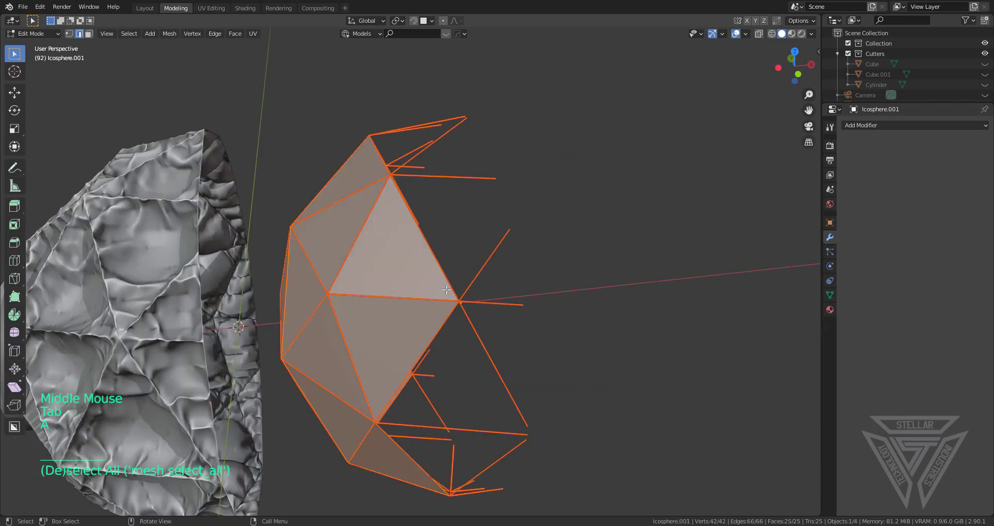
key("x")
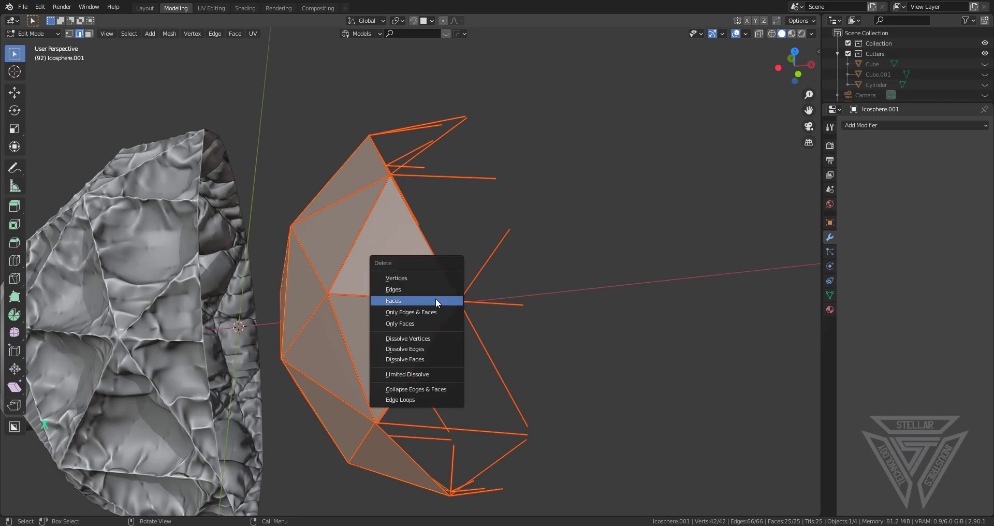
left_click(437, 299)
key("ctrl+z")
key("x")
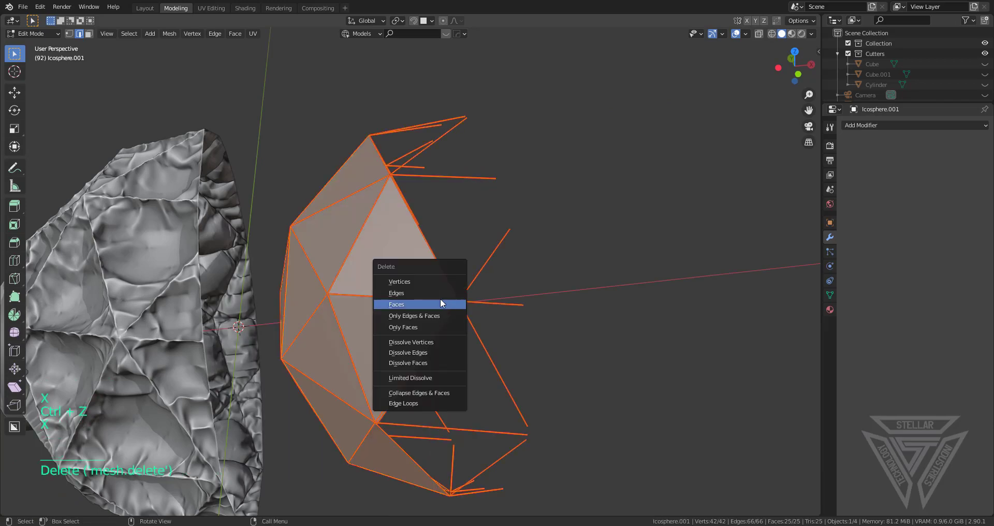
left_click(437, 328)
Extract all the edges as a HardOps curve about 0.017 wide with order 6 and bevel resolution 5, and shade it smooth
middle_click_drag(434, 328, 456, 269)
key("a")
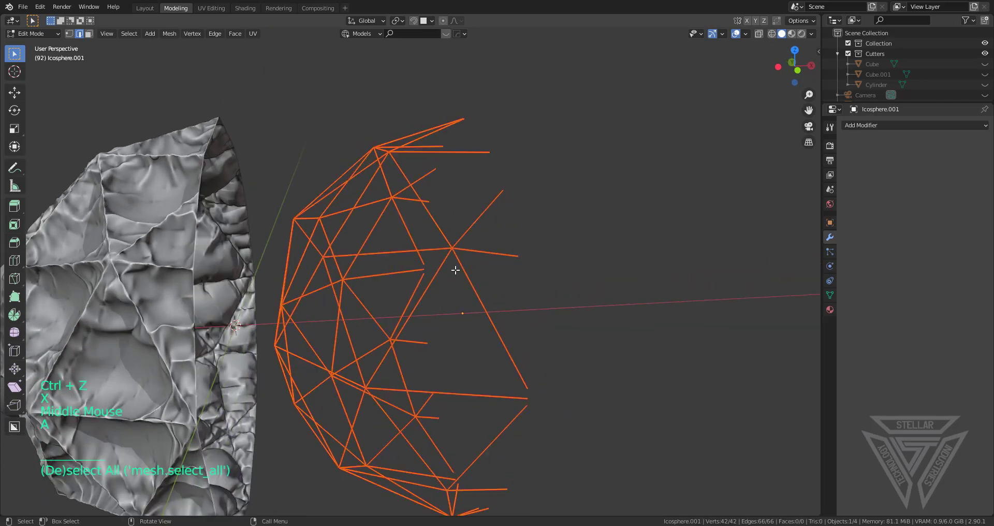
key("q")
left_click(458, 269)
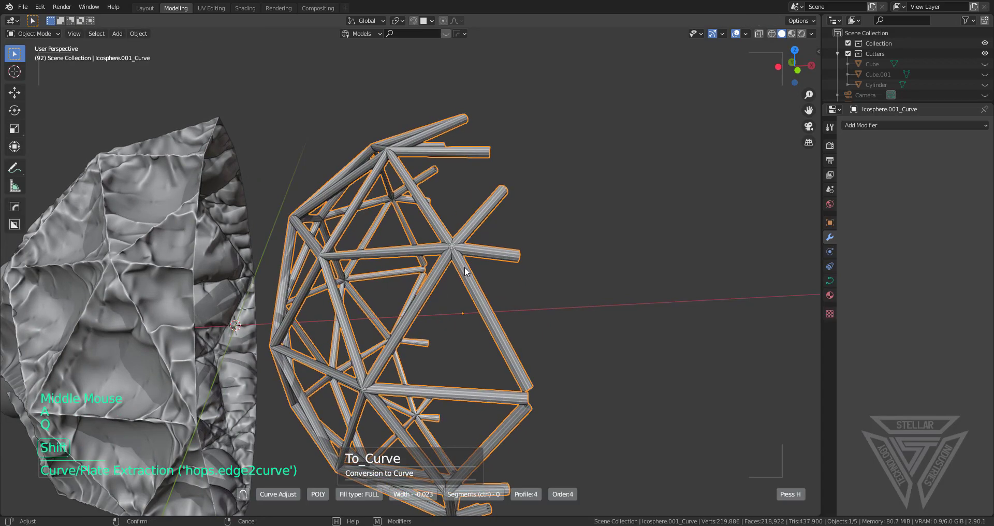
scroll(434, 256, "up", 2, "shift")
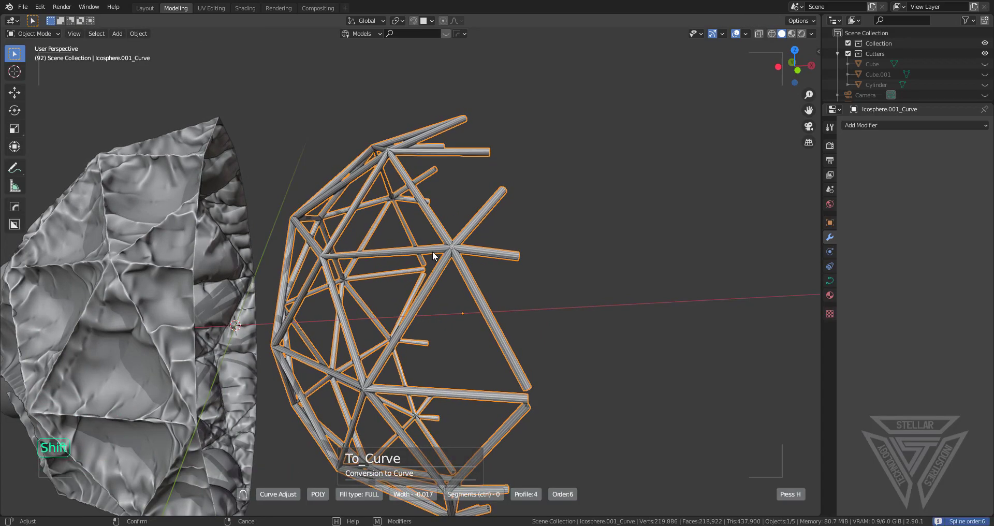
scroll(433, 251, "up", 5, "ctrl")
left_click(433, 250)
right_click(432, 250)
left_click(433, 252)
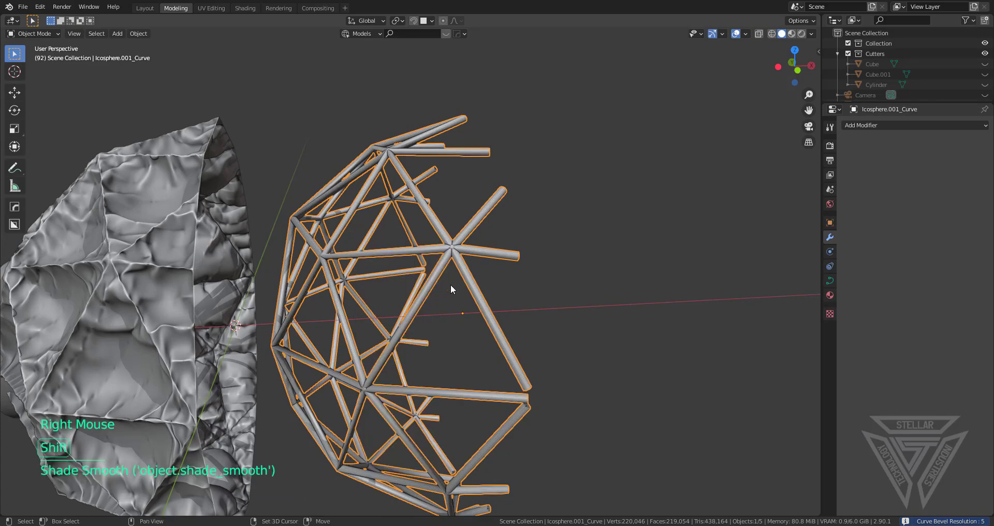
Move the strut curve about 1.1 m along negative X onto the padded shell
middle_click_drag(452, 289, 630, 282, "shift")
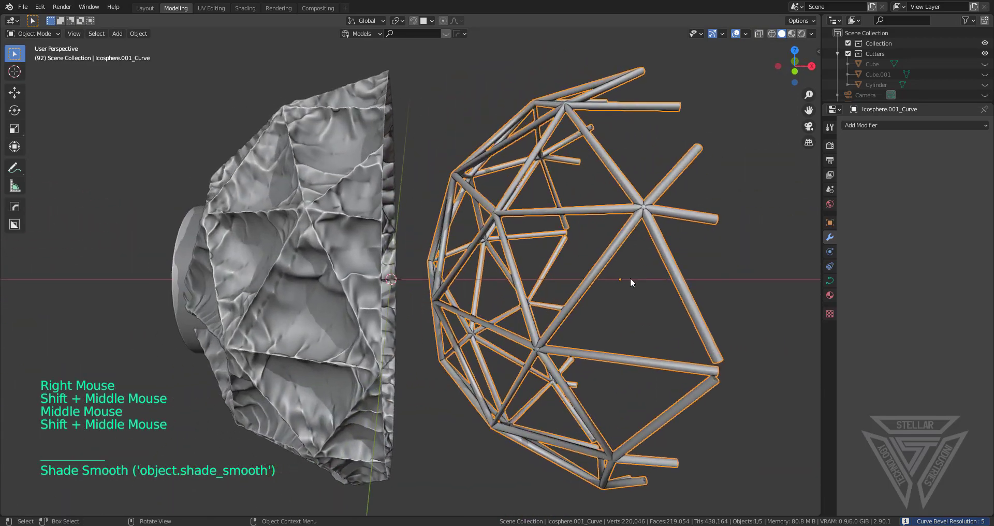
key("g")
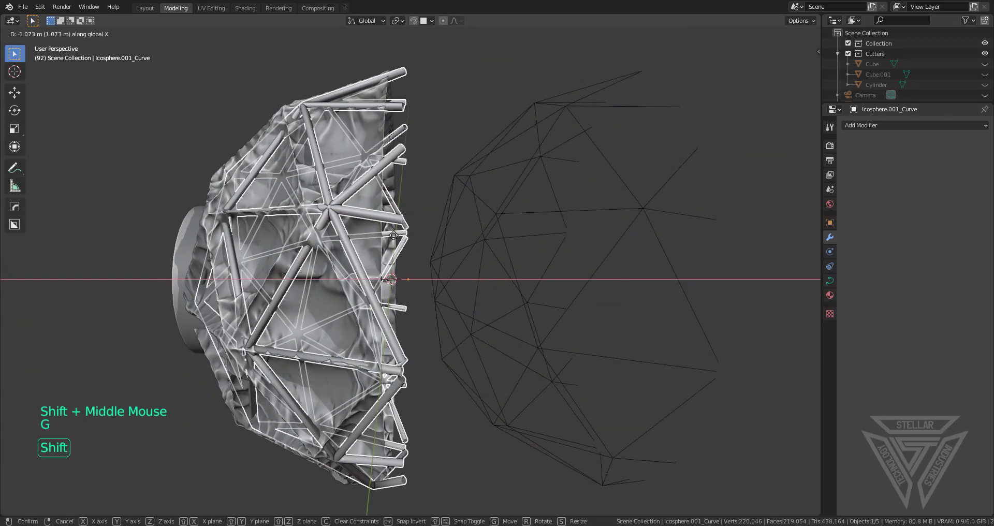
left_click(268, 238, "shift")
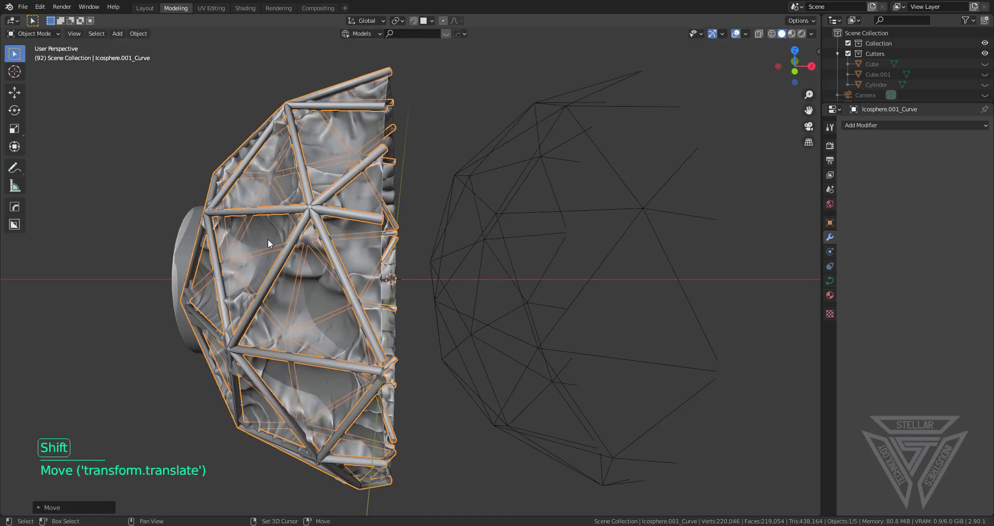
Hide the leftover edge-only half ico sphere beside the padded shell
mouse_move(268, 239)
middle_mouse_down()
mouse_move(307, 235)
mouse_move(169, 213)
mouse_move(596, 206)
middle_mouse_up()
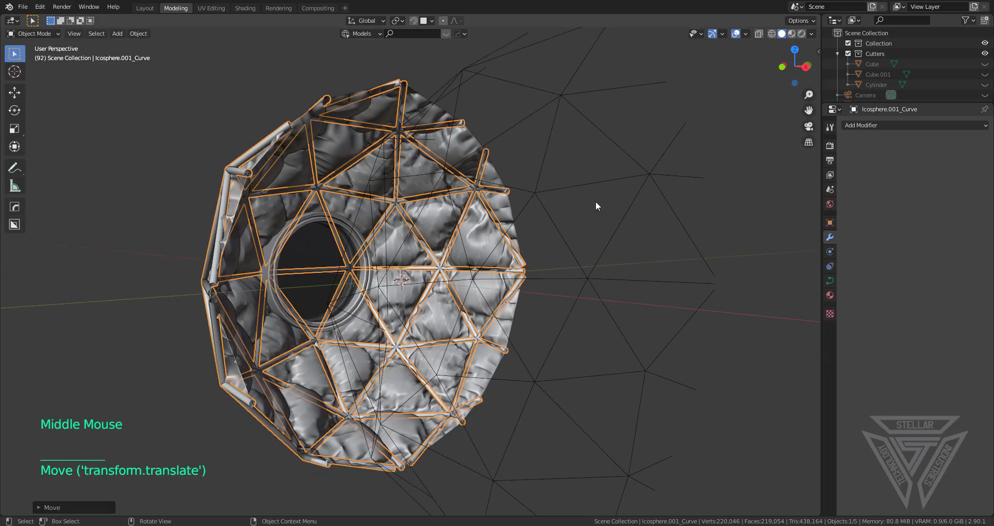
left_click(593, 180)
key("h")
Examine from inside how the struts sit in the seams between the pads around the porthole
scroll(539, 224, "up", 5)
mouse_move(539, 224)
middle_mouse_down("shift")
mouse_move(536, 259)
mouse_move(481, 246)
middle_mouse_up("shift")
scroll(480, 245, "down", 1)
scroll(477, 225, "up", 9)
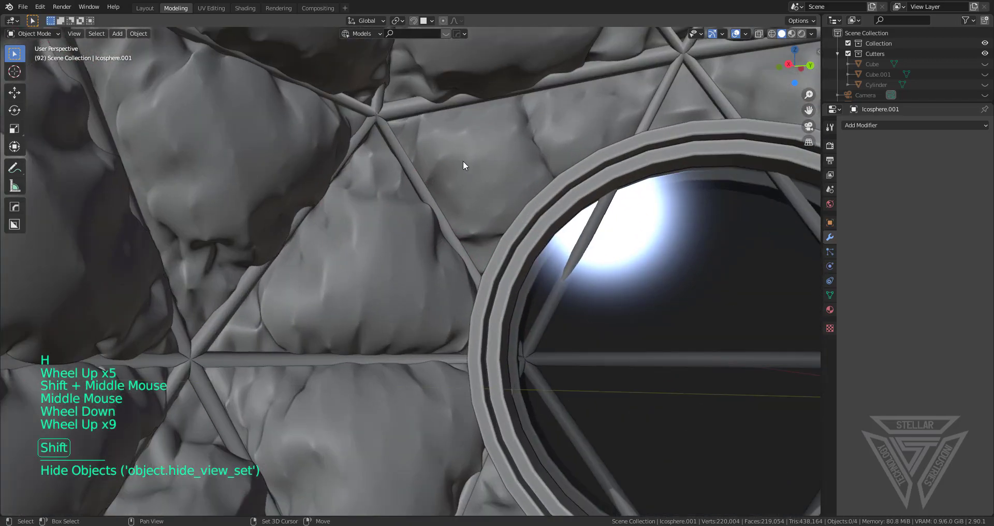
middle_click_drag(463, 162, 328, 345, "shift")
scroll(536, 266, "down", 5)
middle_click_drag(536, 267, 445, 228, "shift")
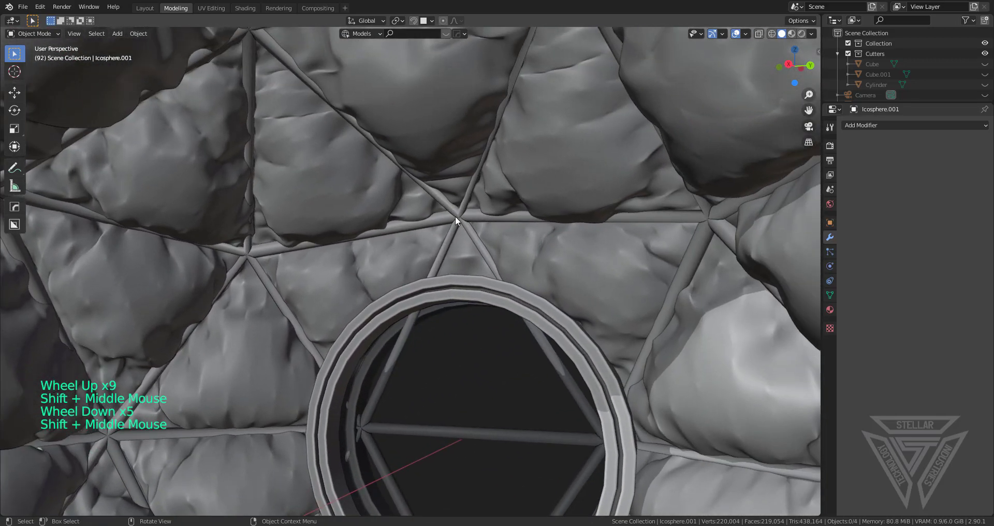
Make the strut curve thinner with HardOps Adjust Curve
left_click(455, 216)
scroll(533, 224, "down", 1)
middle_click_drag(511, 223, 397, 246)
scroll(533, 224, "down", 1)
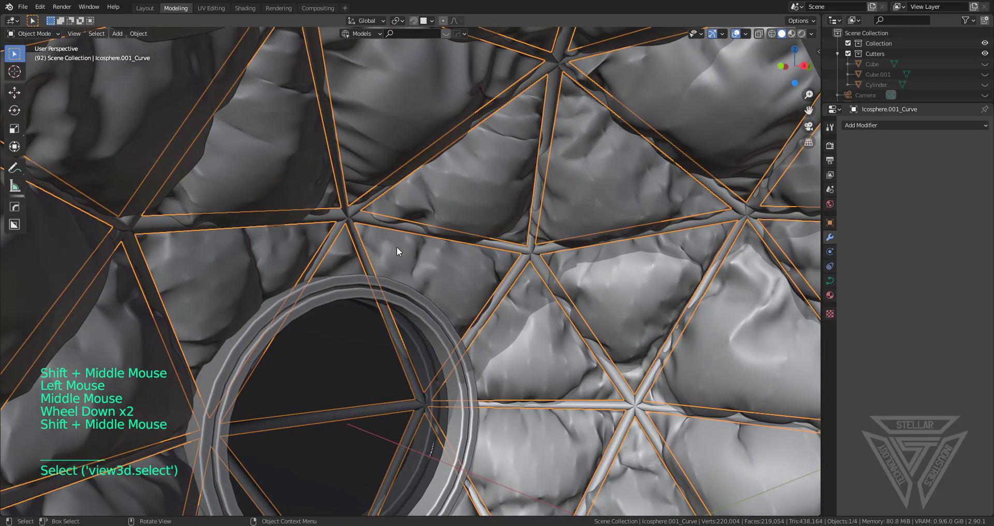
key("KP_Decimal")
scroll(397, 248, "up", 5)
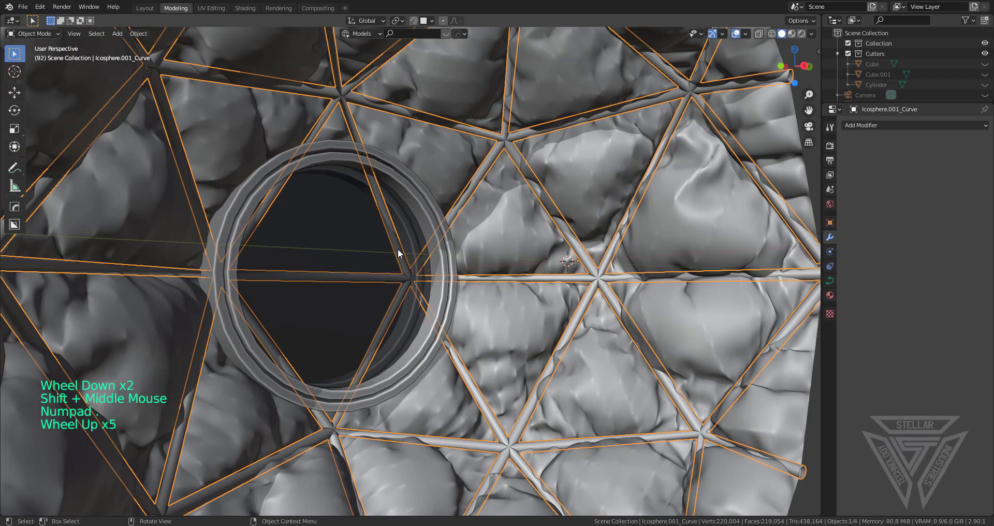
key("q")
left_click(385, 247)
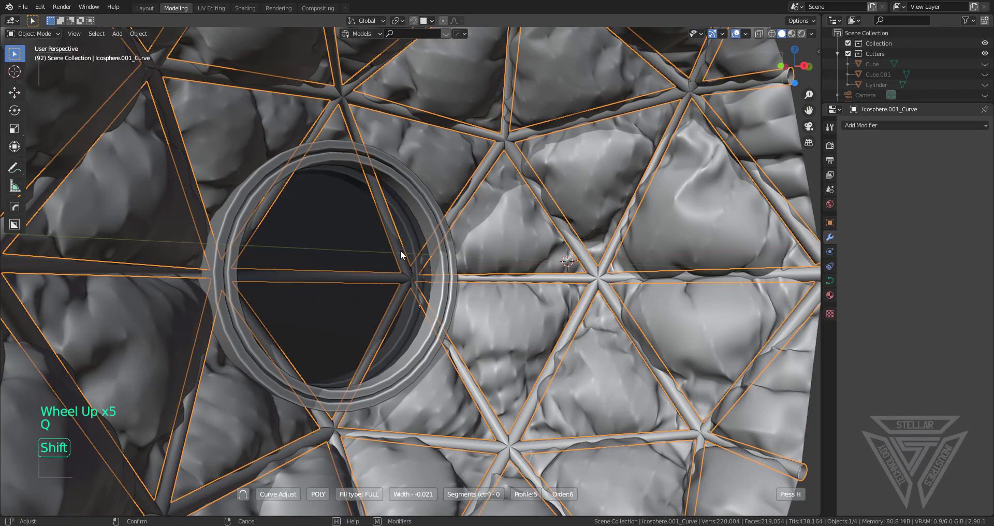
left_click(432, 273)
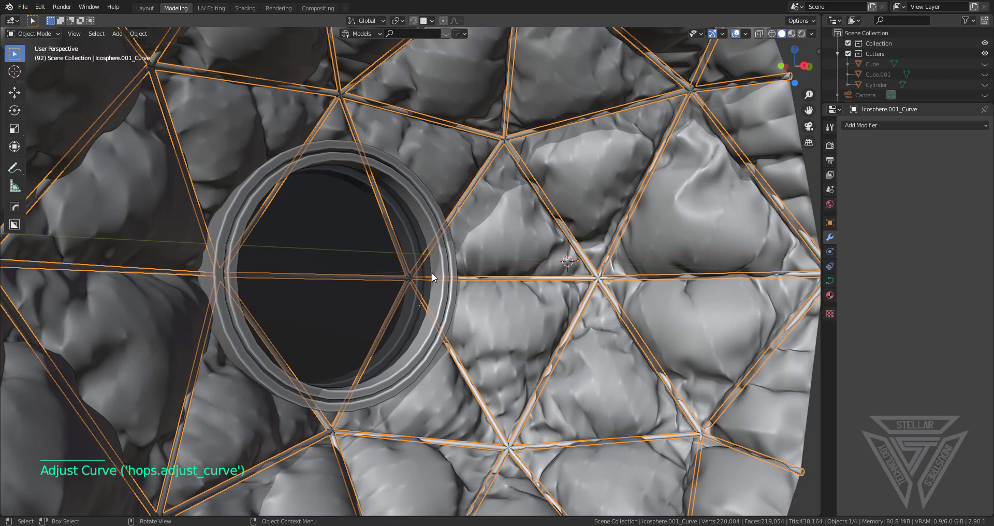
Nudge the strut curve slightly along Y to line it up with the seams of the padding
key("g")
key("y")
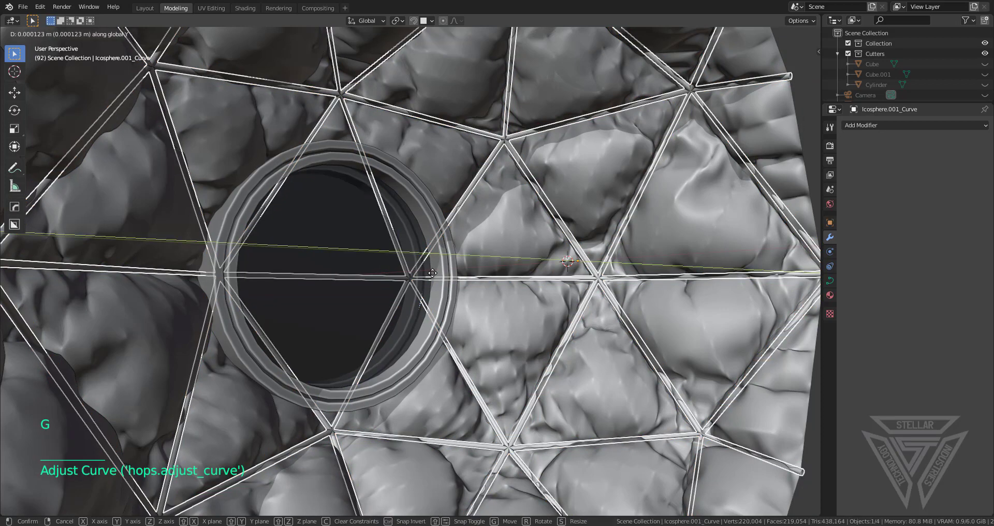
left_click(453, 275, "shift")
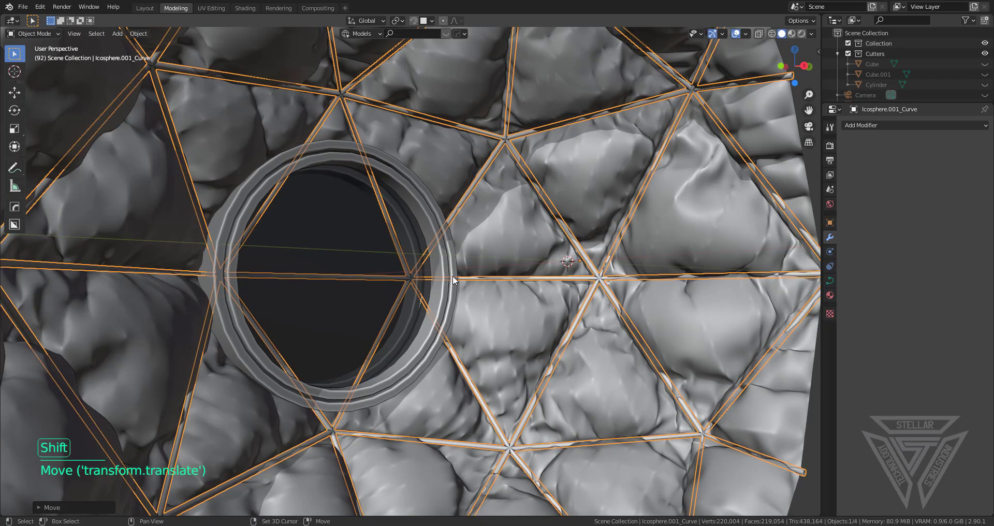
Inspect the thinned struts where they meet and cross the porthole ring
scroll(455, 276, "down", 4)
left_click(711, 232)
middle_click_drag(711, 231, 643, 253)
scroll(629, 260, "up", 3)
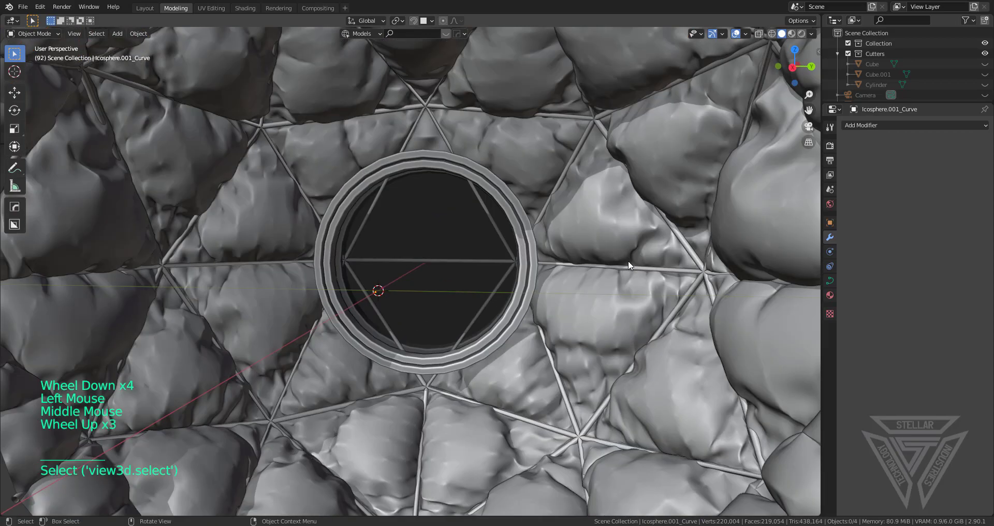
scroll(629, 260, "up", 4)
middle_click_drag(418, 235, 318, 353, "shift")
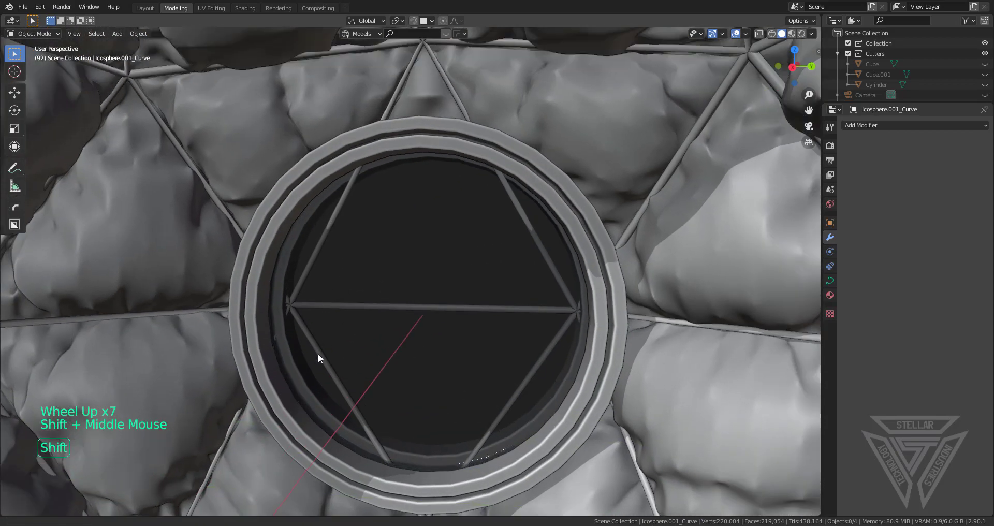
scroll(306, 384, "down", 4)
scroll(305, 384, "down", 4)
middle_click_drag(383, 192, 491, 244)
Convert the strut curve to a mesh and check its geometry in edit mode
left_click(379, 207)
scroll(491, 243, "up", 3)
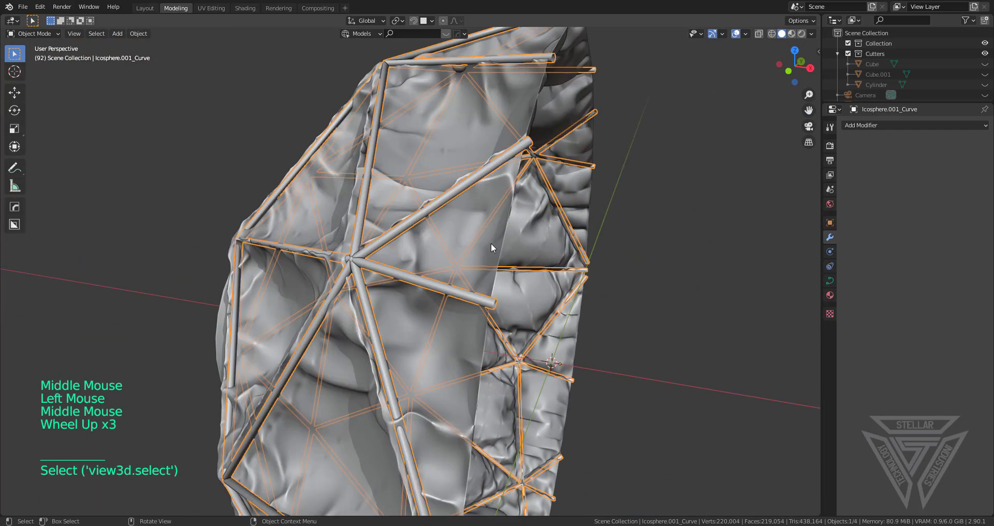
middle_click_drag(580, 251, 515, 269)
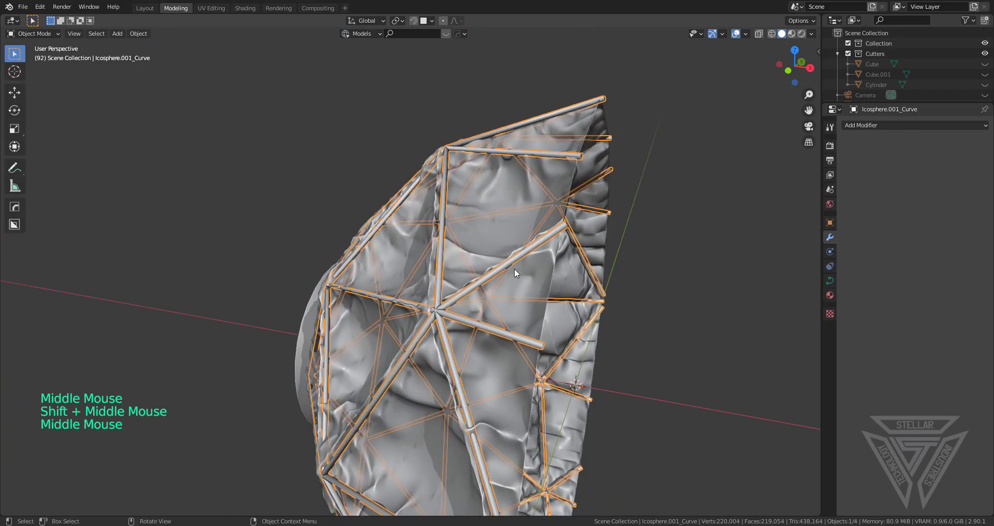
right_click(572, 285)
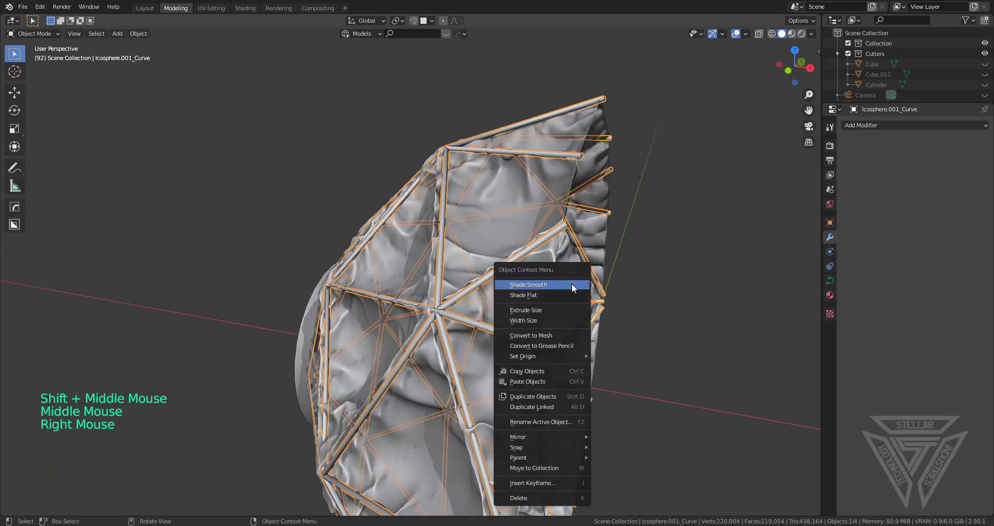
left_click(553, 335)
middle_click_drag(618, 344, 449, 259)
key("Tab")
scroll(449, 260, "down", 2)
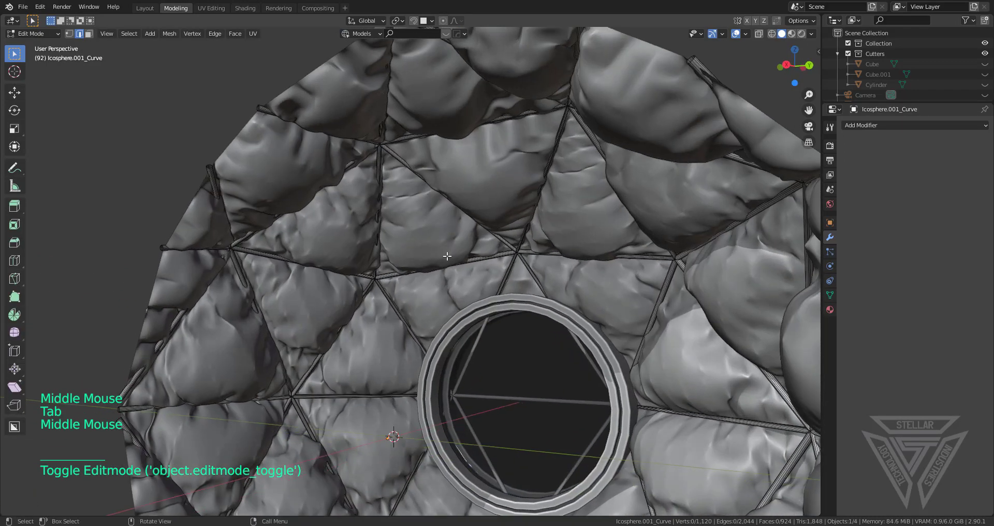
key("Tab")
Add a mesh cylinder at the 3D cursor
middle_click_drag(497, 290, 456, 241, "shift")
key("shift+a")
mouse_move(458, 240)
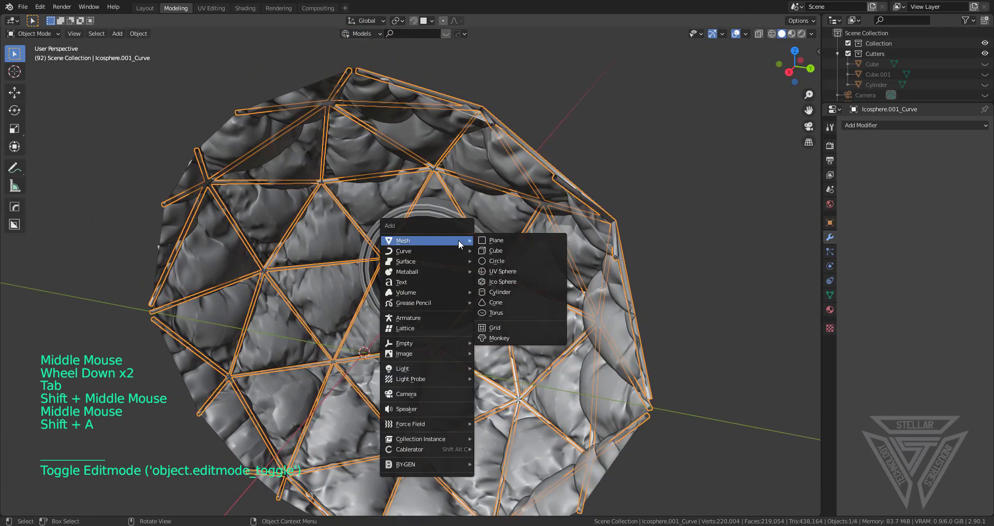
left_click(526, 300)
scroll(524, 300, "down", 4)
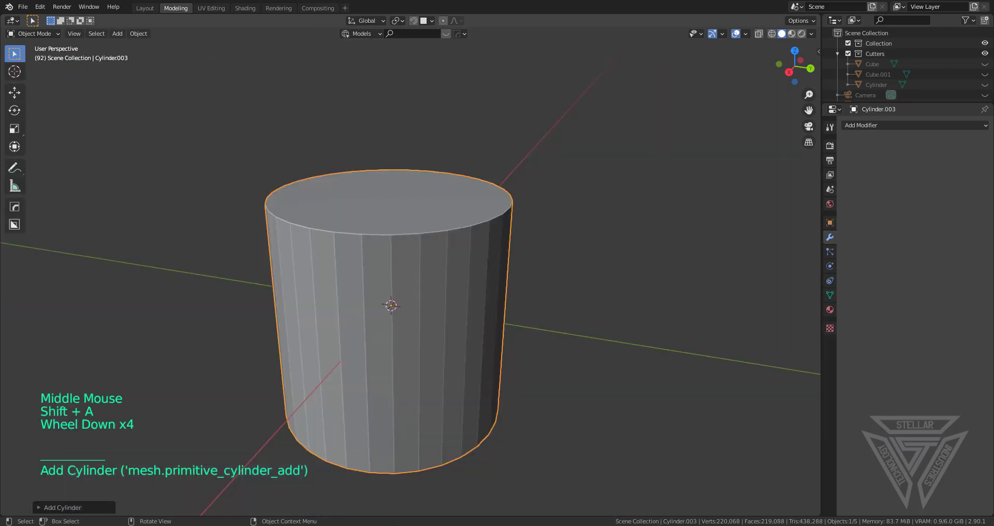
Rotate the new cylinder 90° about the Y axis and scale it down to roughly the porthole's size
type("sry90")
key("Return")
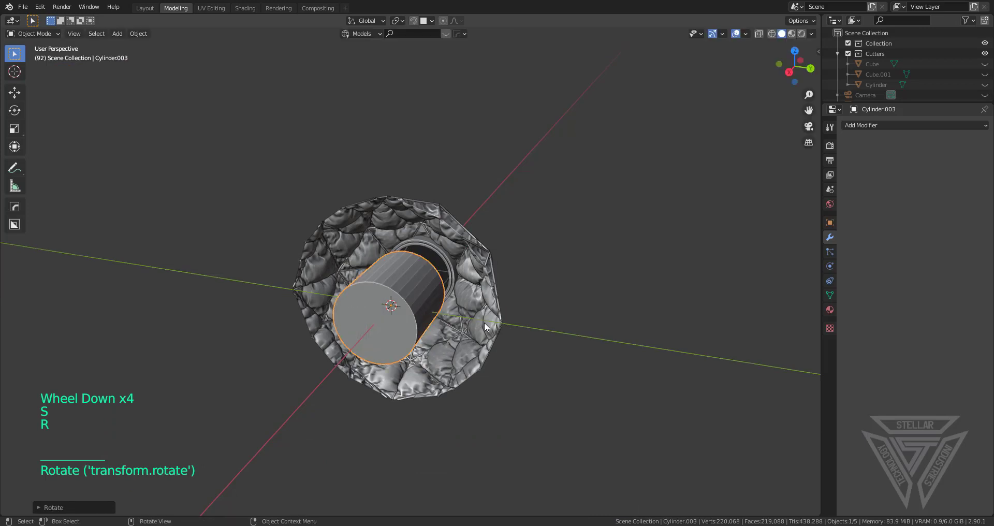
scroll(484, 322, "up", 2)
scroll(483, 323, "up", 1)
middle_click_drag(484, 322, 443, 303)
key("s")
left_click(497, 312)
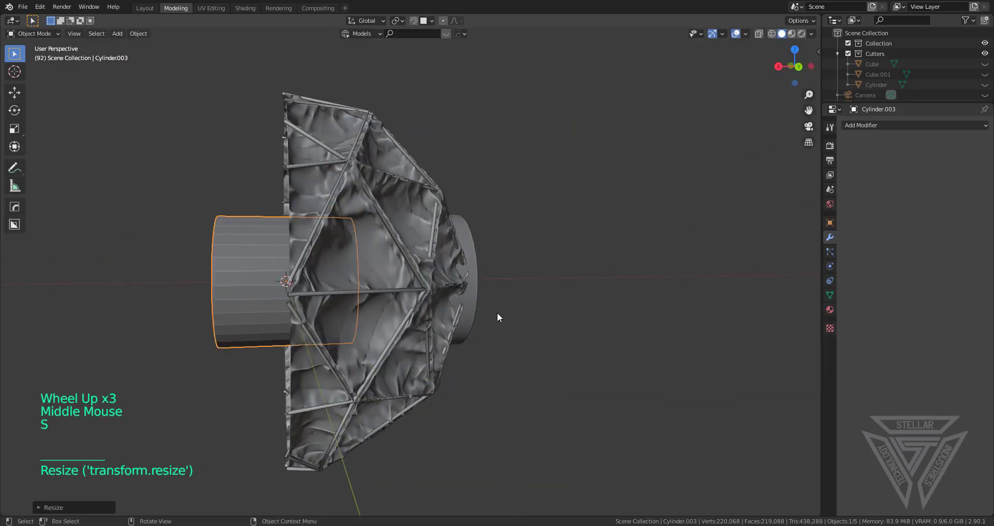
Move the cylinder into the porthole opening and enlarge it until it slightly exceeds the ring
key("g")
left_click(661, 297)
middle_click_drag(661, 297, 642, 310)
key("s")
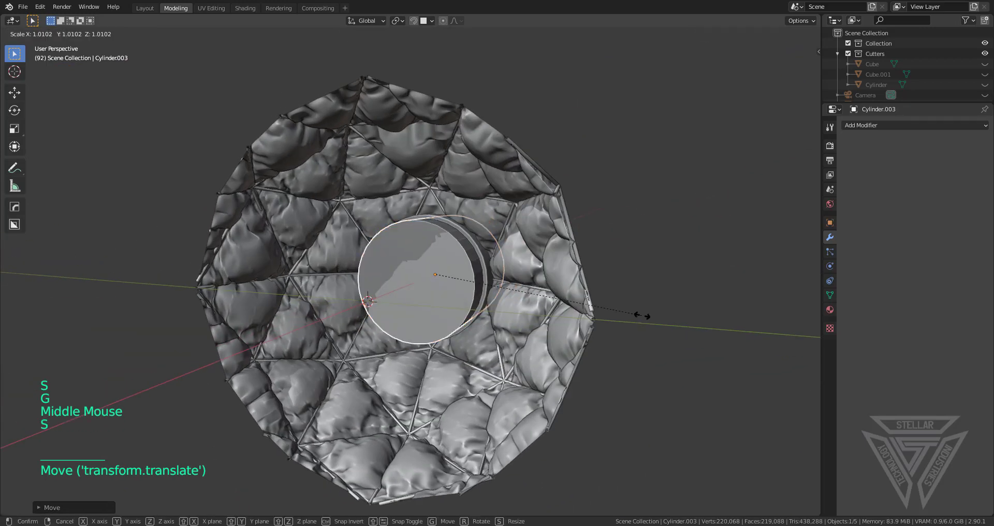
key("shift")
left_click(658, 302)
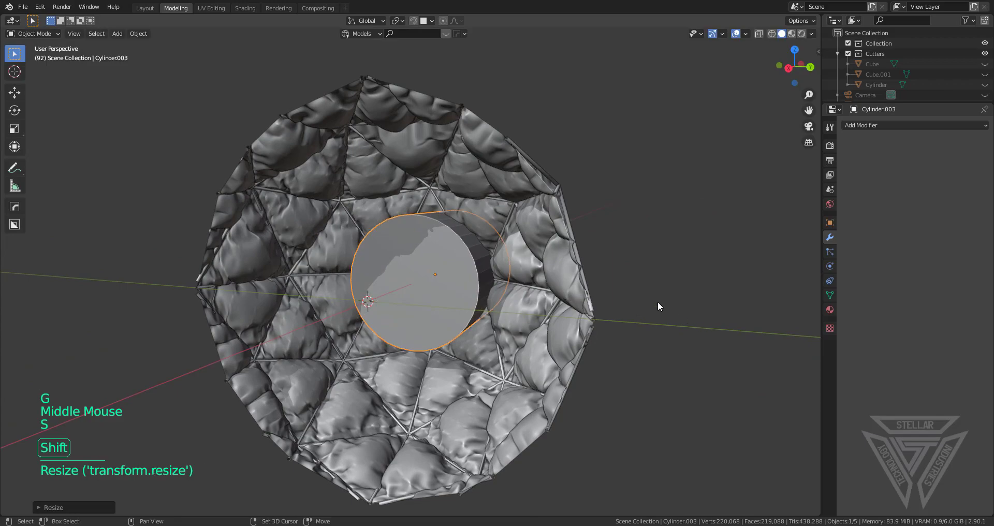
Subtract the cylinder from the strut framework with a Difference boolean and hide the cutter
left_click(529, 149, "shift")
key("q")
left_click(595, 166)
scroll(595, 167, "up", 2)
scroll(595, 166, "up", 4)
middle_click_drag(595, 167, 596, 218)
scroll(597, 218, "down", 2)
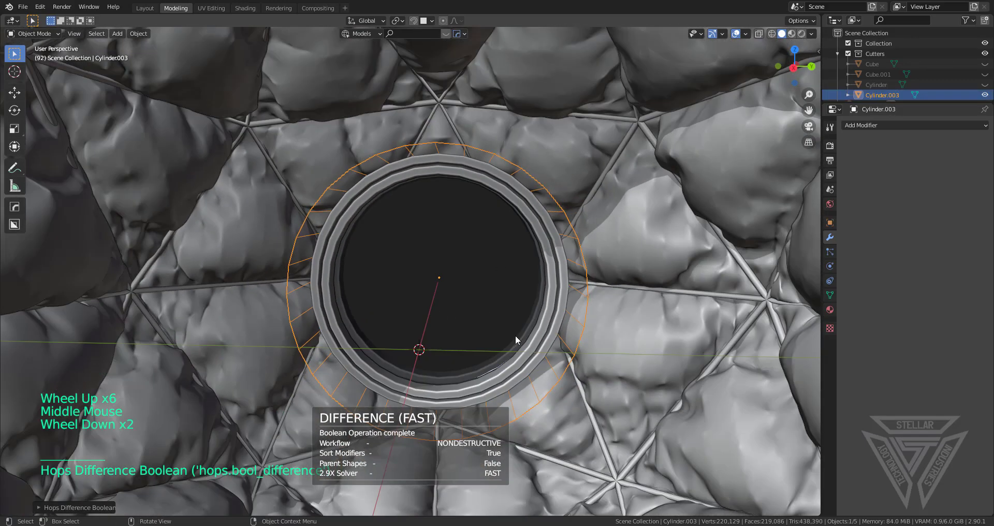
key("h")
scroll(514, 335, "down", 4)
scroll(492, 322, "up", 6)
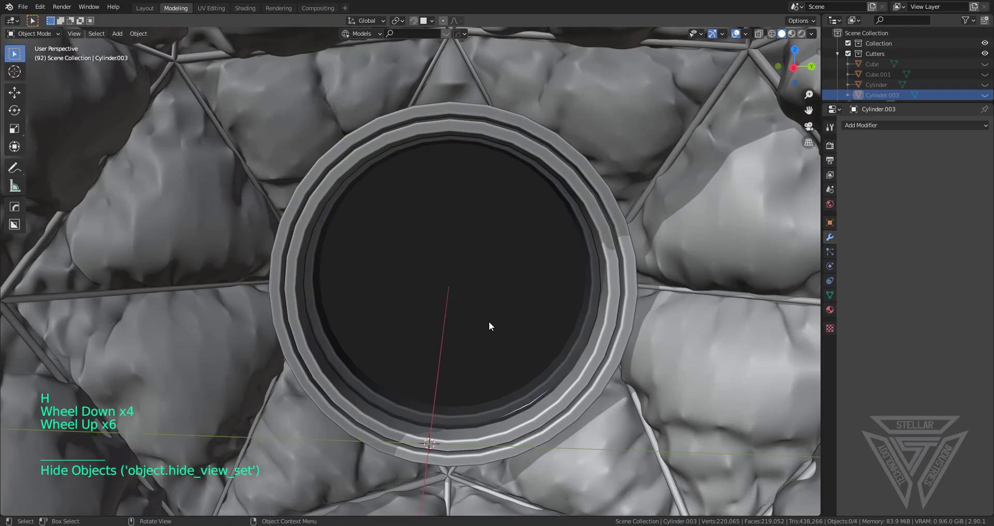
Examine the trimmed struts around the porthole ring, including the framing through the scene camera
middle_click_drag(488, 321, 453, 332)
scroll(445, 389, "down", 5)
middle_click_drag(453, 331, 503, 268)
scroll(452, 309, "up", 2)
scroll(478, 274, "down", 4)
key("KP_0")
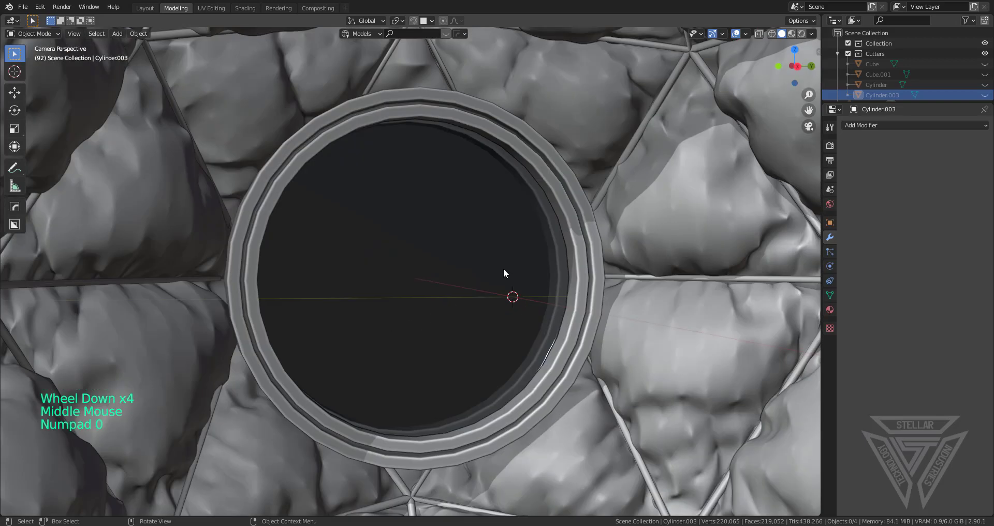
scroll(503, 268, "up", 1)
scroll(503, 268, "down", 5)
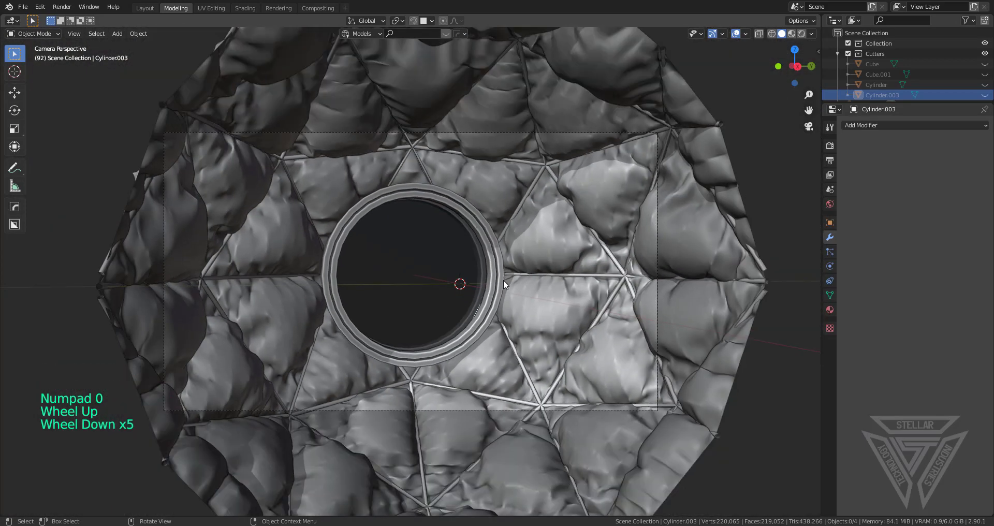
scroll(503, 280, "up", 3)
scroll(503, 281, "down", 3)
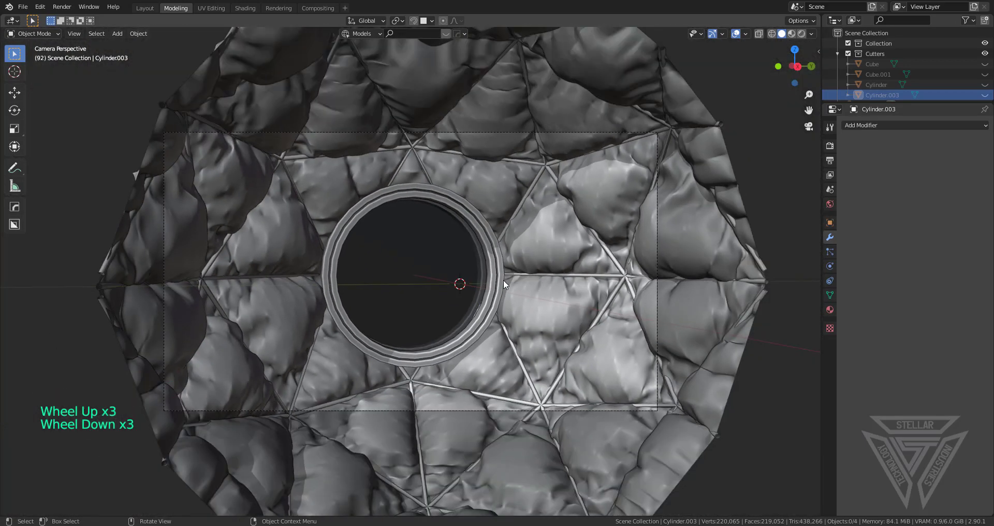
scroll(503, 281, "up", 4)
middle_click_drag(508, 282, 269, 280, "shift")
scroll(269, 282, "down", 1)
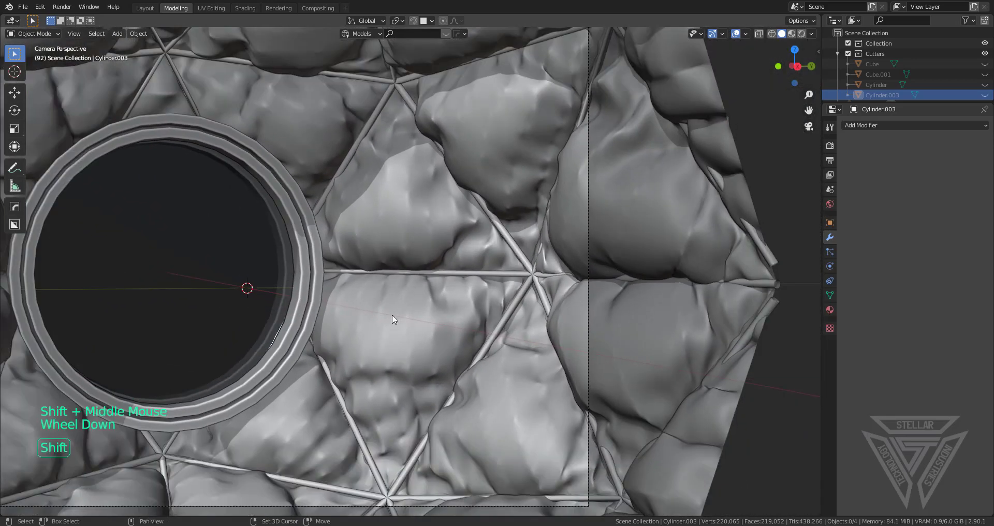
middle_click_drag(395, 318, 433, 280, "shift")
scroll(428, 290, "down", 1)
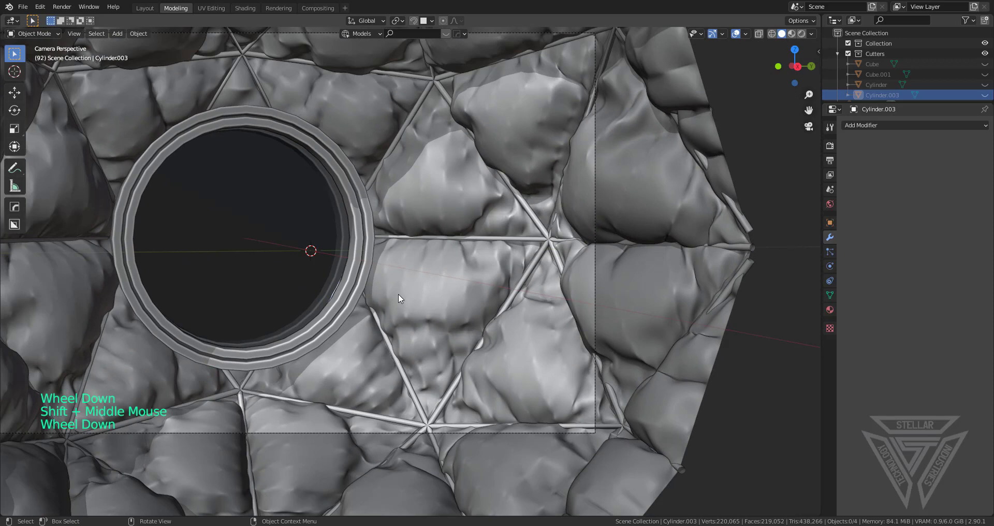
middle_click_drag(357, 277, 500, 300, "shift")
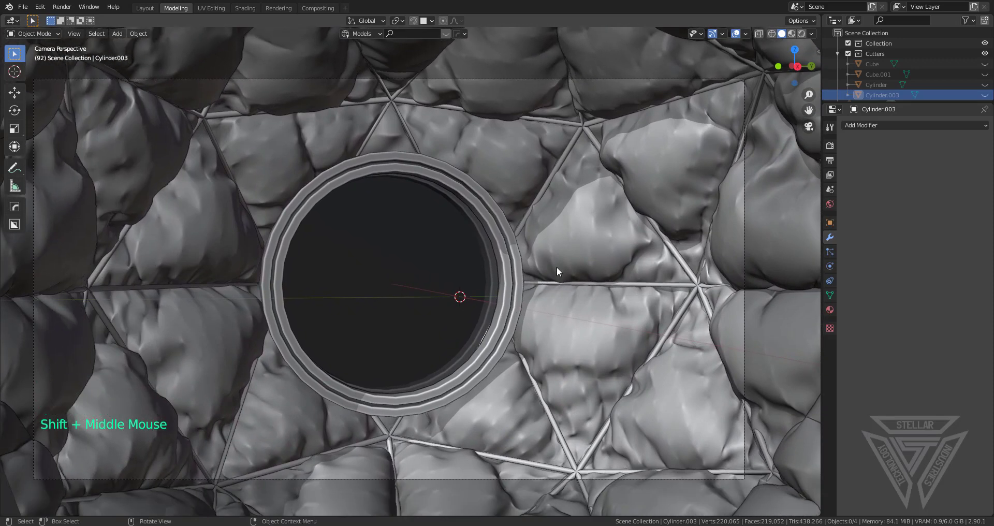
scroll(588, 233, "down", 2)
Switch the viewport to Lookdev+ shading, compare its environments, and apply night.exr
key("alt+v")
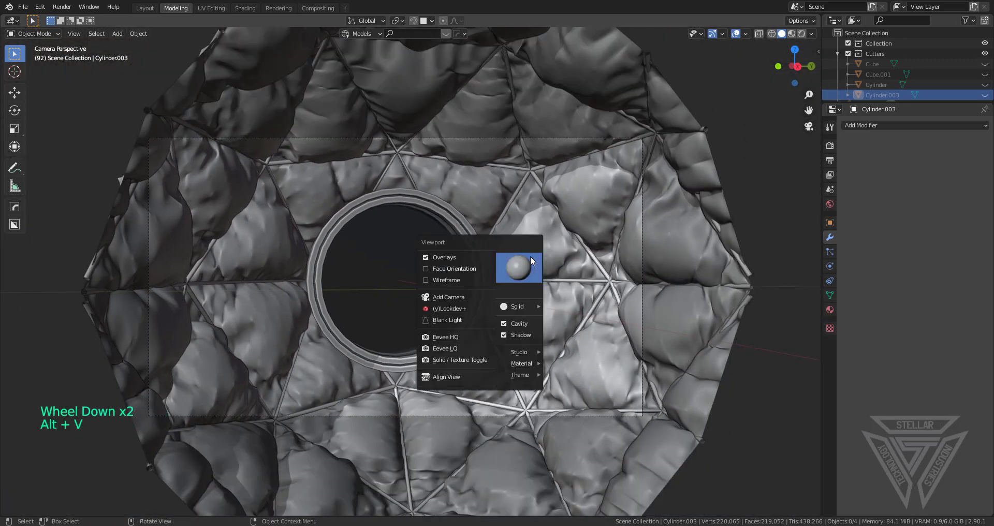
left_click(465, 307)
key("5")
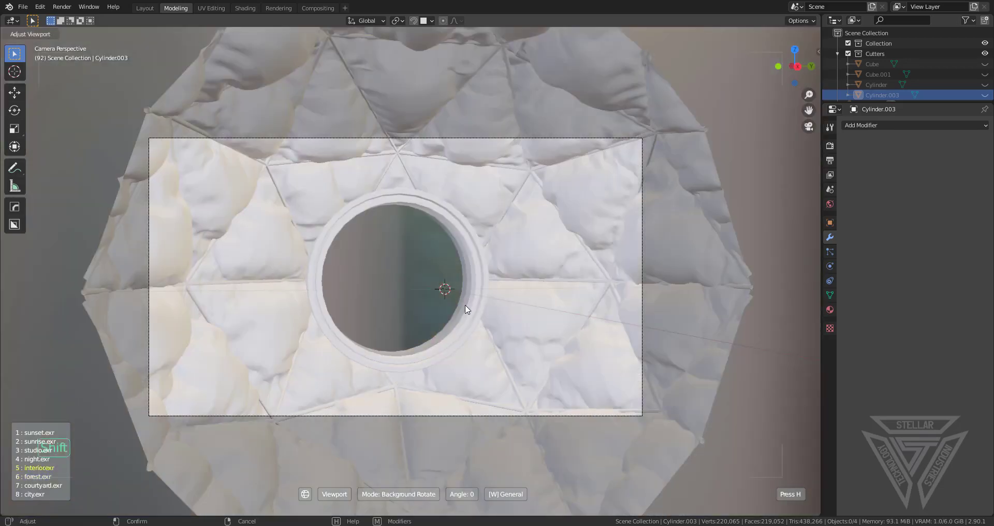
key("2")
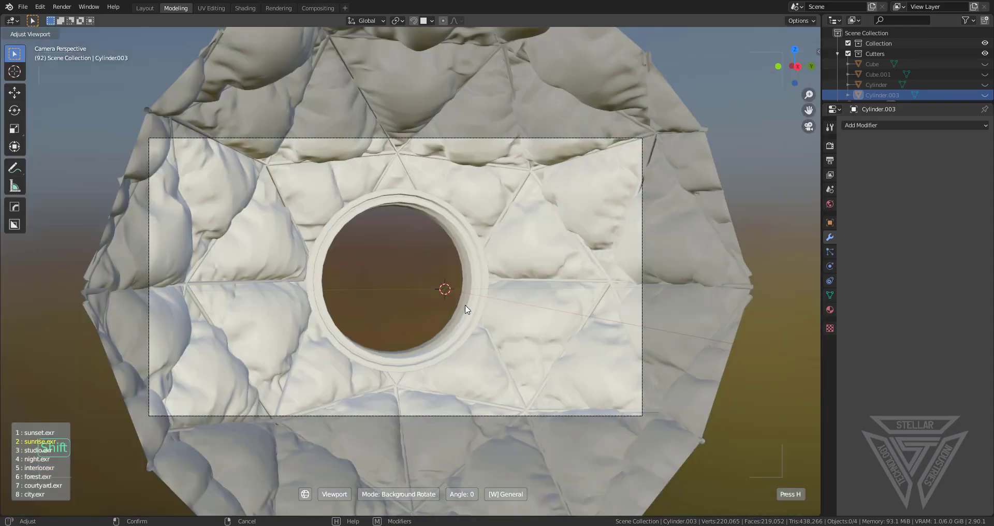
key("1")
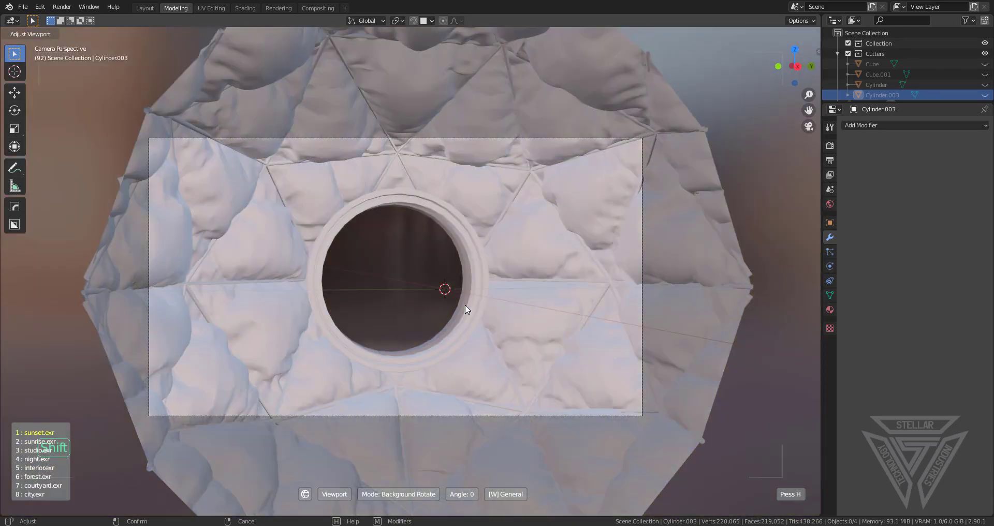
key("7")
key("6")
key("5")
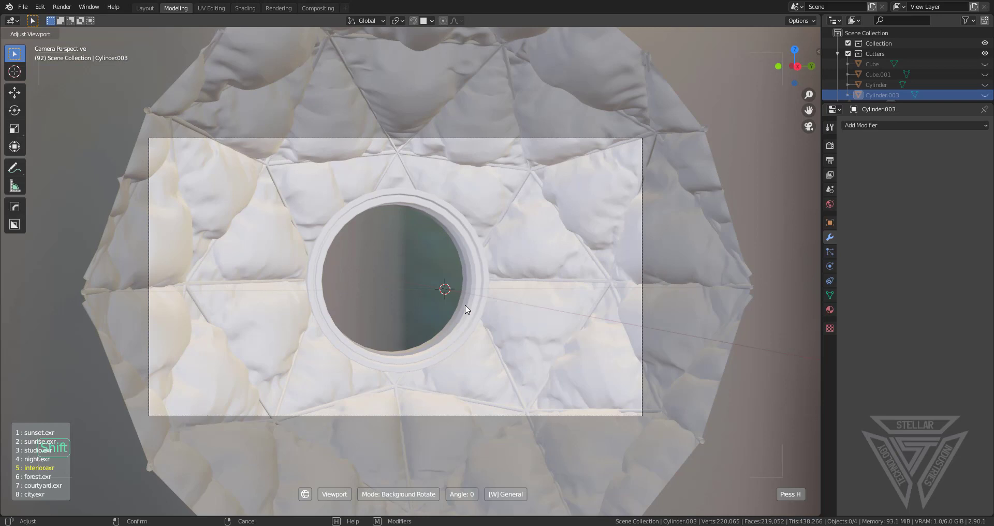
key("4")
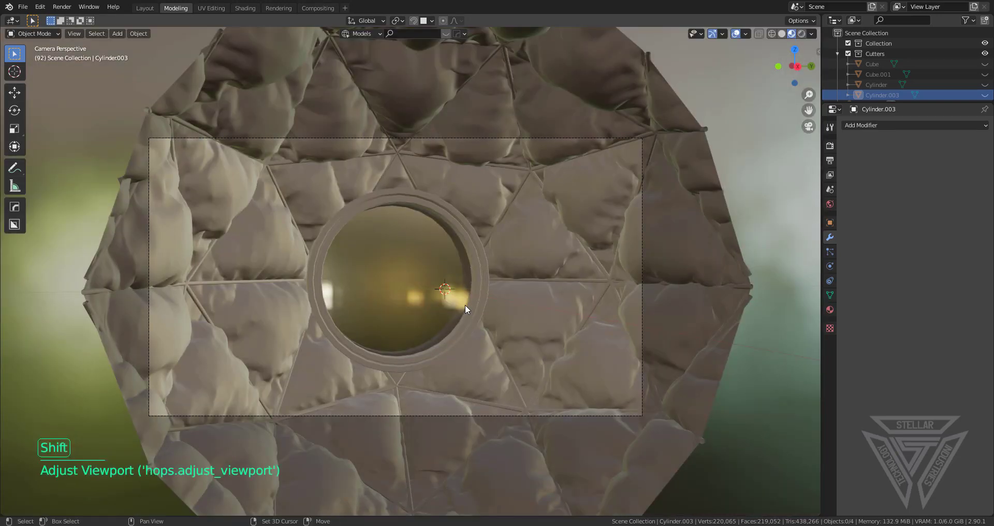
Give the strut framework a new material with a dark red base color (H 0.972, S 0.989, V 0.487)
scroll(465, 305, "up", 2)
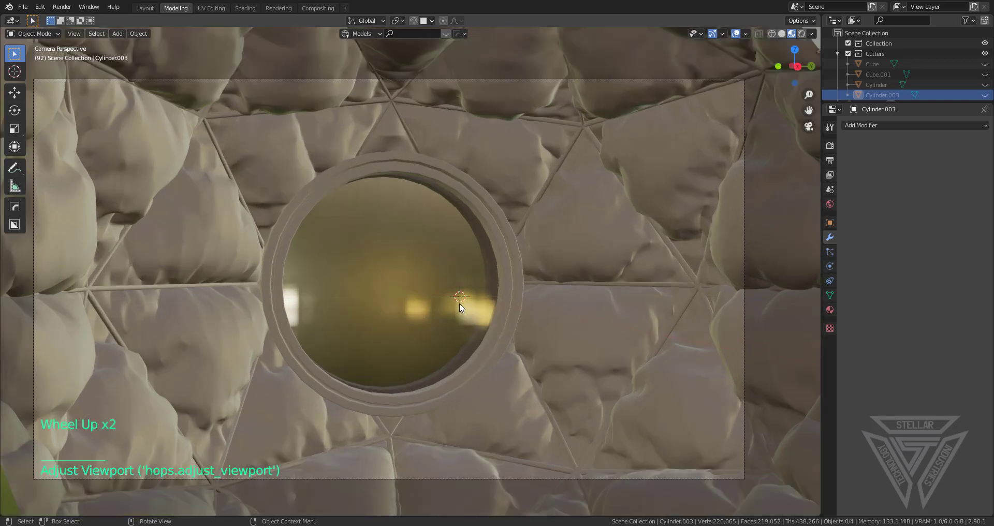
scroll(459, 306, "up", 1)
scroll(491, 234, "down", 3)
left_click(510, 215)
scroll(561, 285, "up", 3)
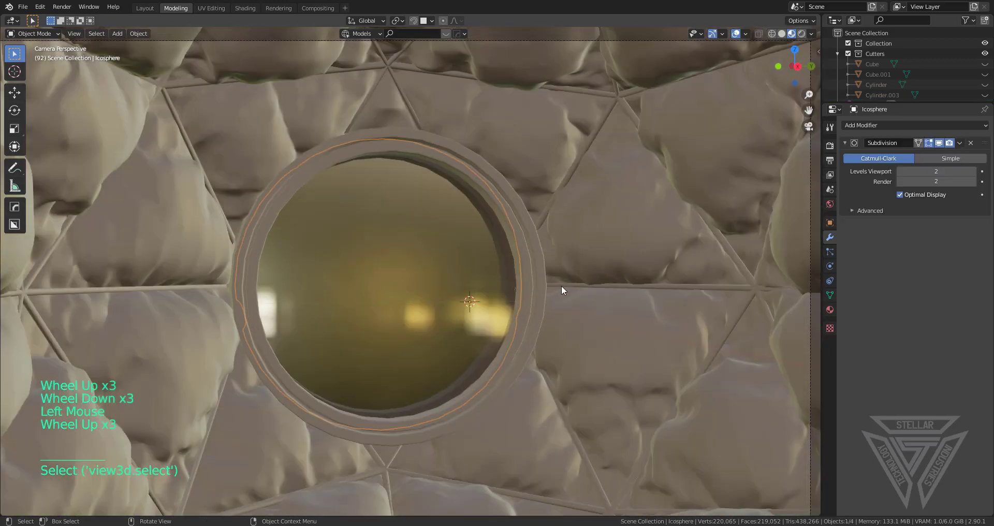
left_click(570, 166)
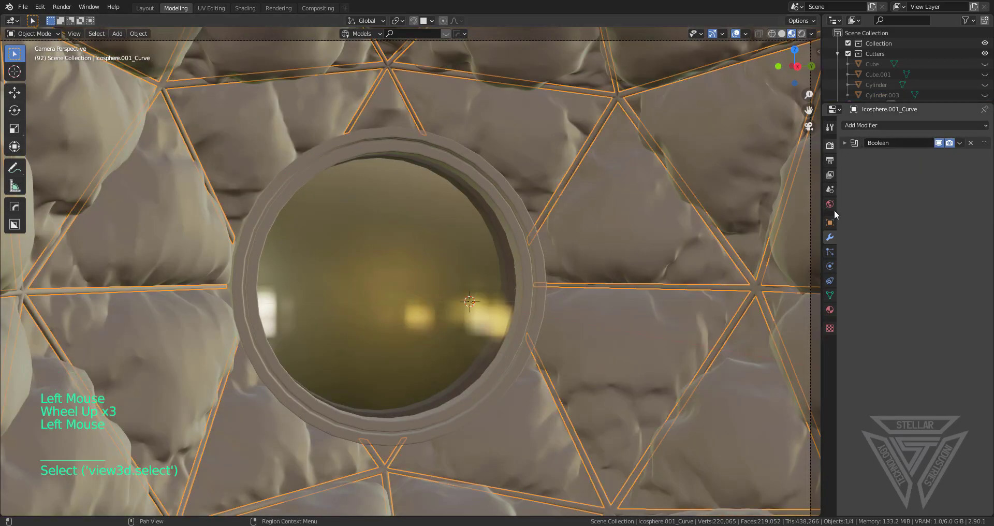
left_click(830, 311)
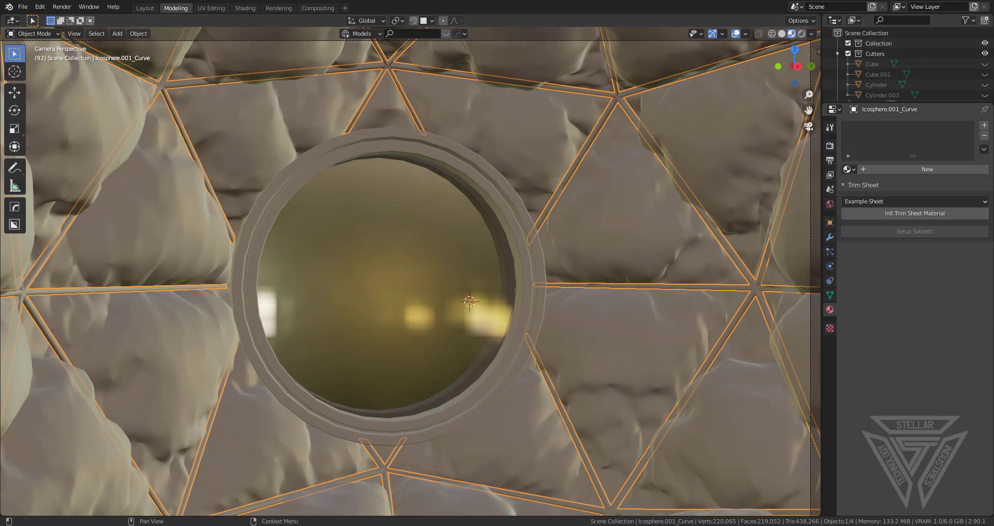
left_click(875, 166)
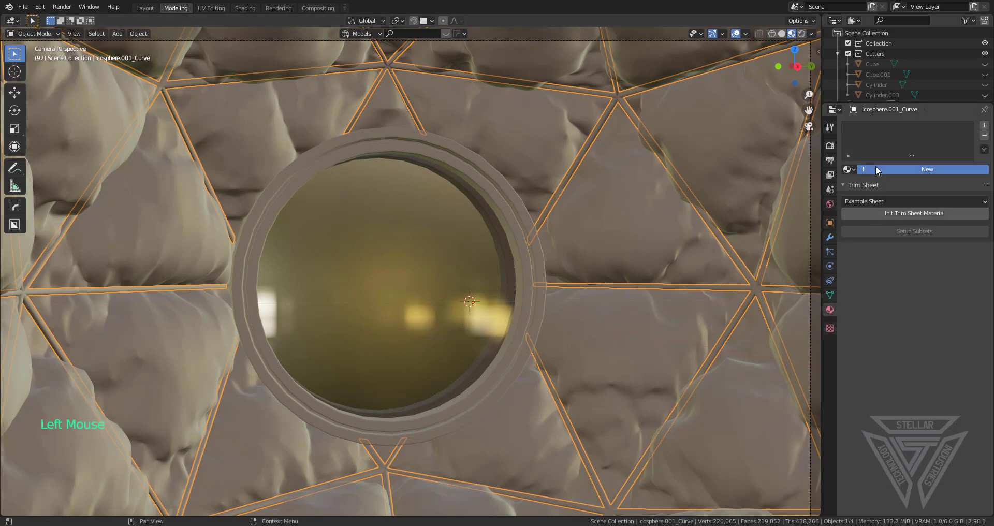
left_click(918, 280)
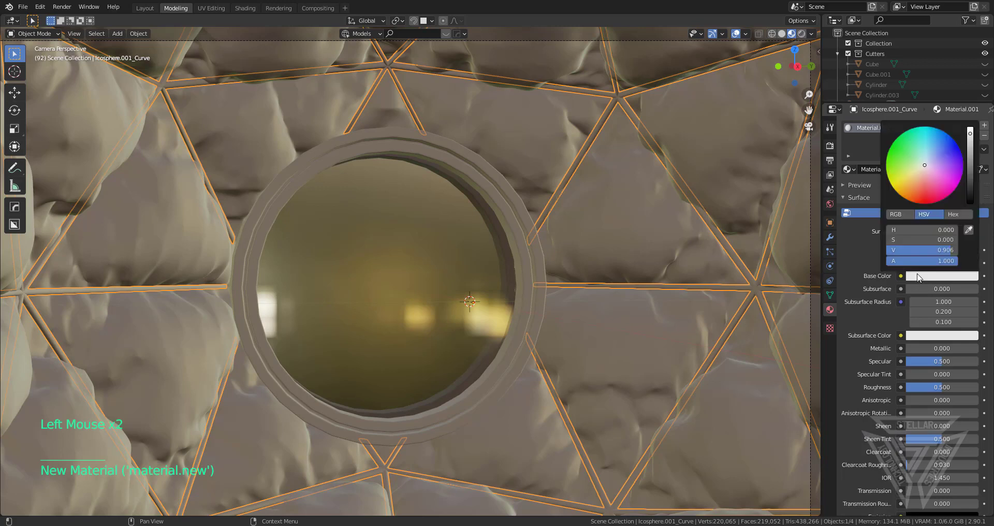
mouse_move(972, 134)
left_mouse_down()
mouse_move(971, 185)
mouse_move(932, 202)
mouse_move(971, 165)
left_mouse_up()
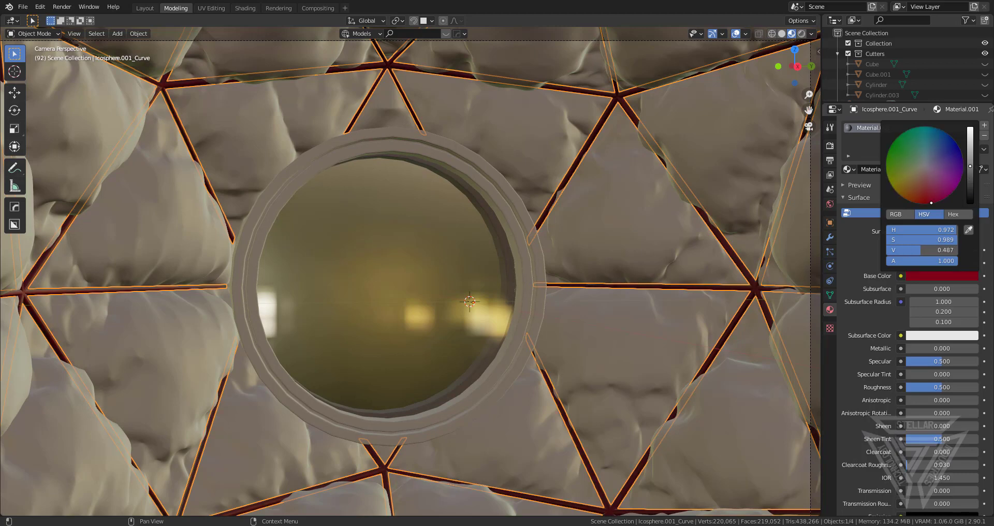
Select the padded icosphere shell and add a new material to it
left_click(781, 148)
left_click(781, 148)
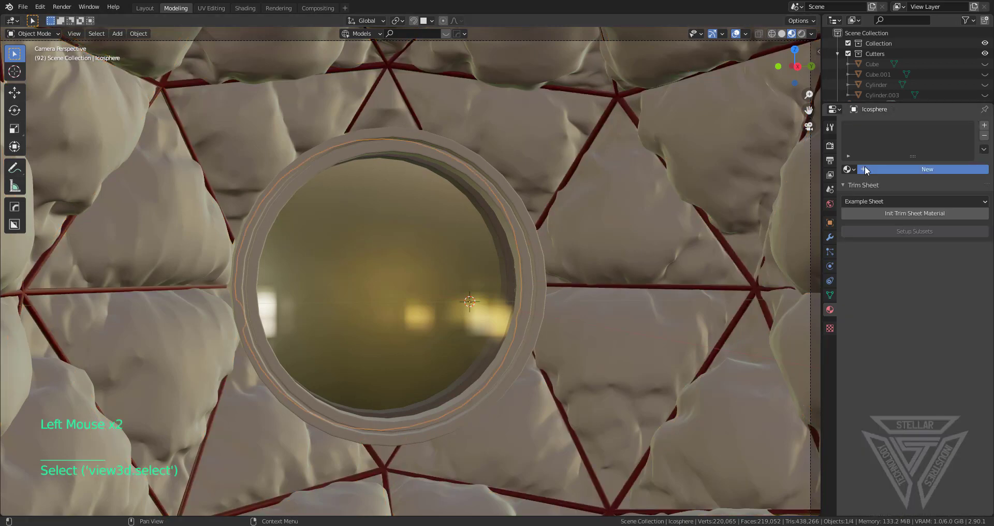
left_click(865, 169)
left_click(724, 117)
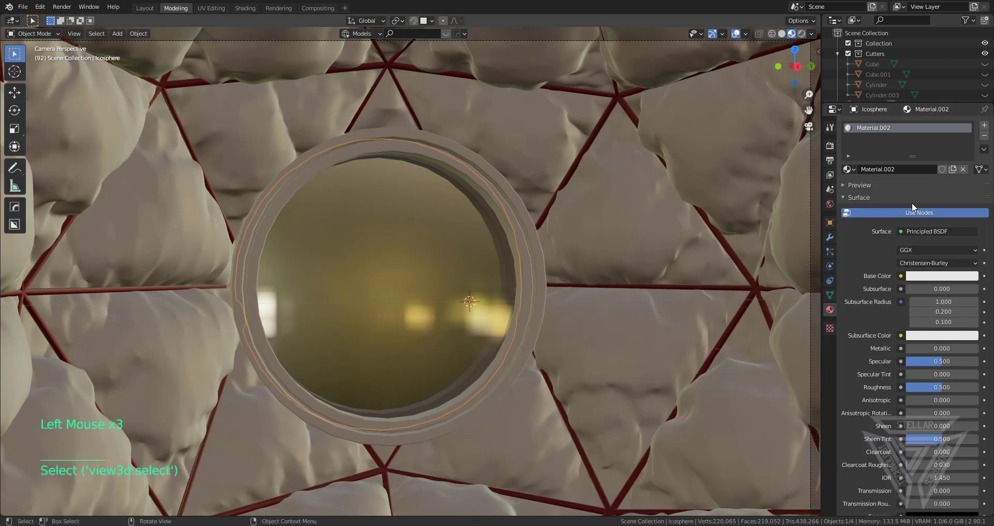
Try a pale cyan base color (H 0.500, S 0.067) on the shell's material and discard that material
left_click(932, 276)
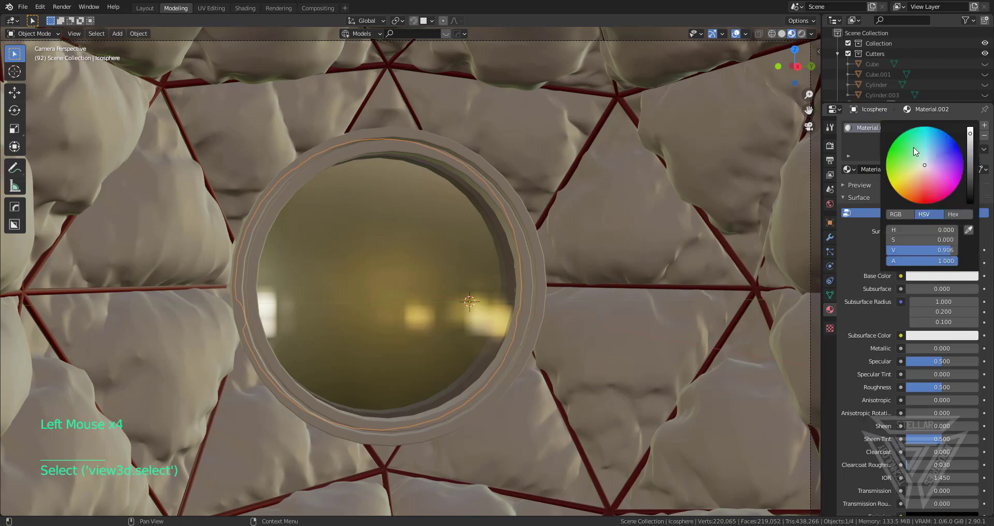
mouse_move(928, 172)
left_mouse_down()
mouse_move(913, 147)
mouse_move(924, 188)
mouse_move(912, 145)
mouse_move(925, 163)
left_mouse_up()
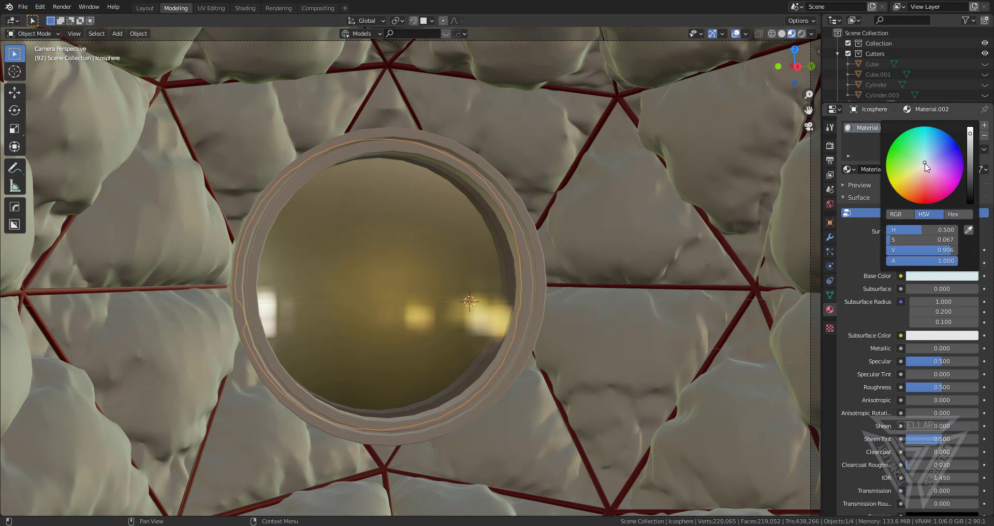
key("ctrl")
left_click(943, 173)
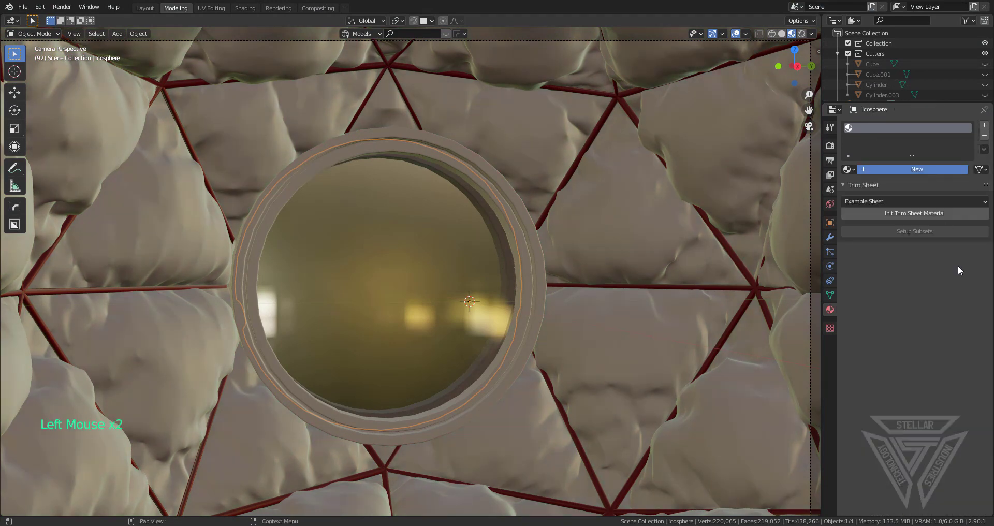
Create a fresh material in the padded shell's empty slot and set its roughness to 0.344
left_click(927, 169)
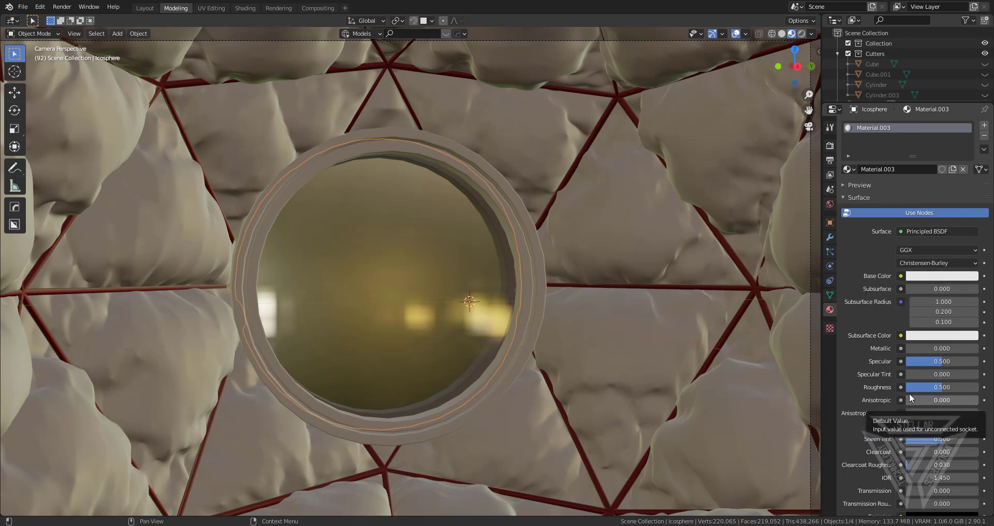
scroll(493, 329, "down", 3)
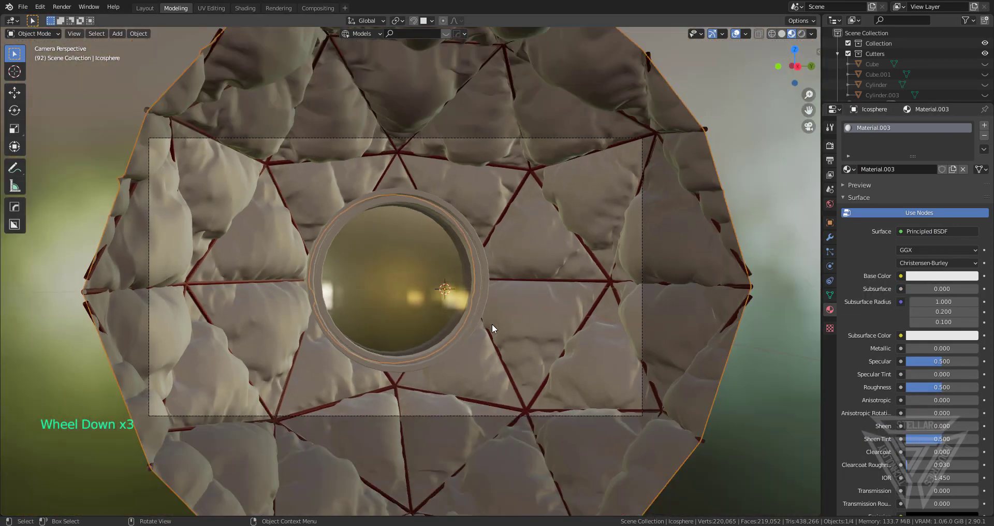
scroll(492, 329, "up", 1)
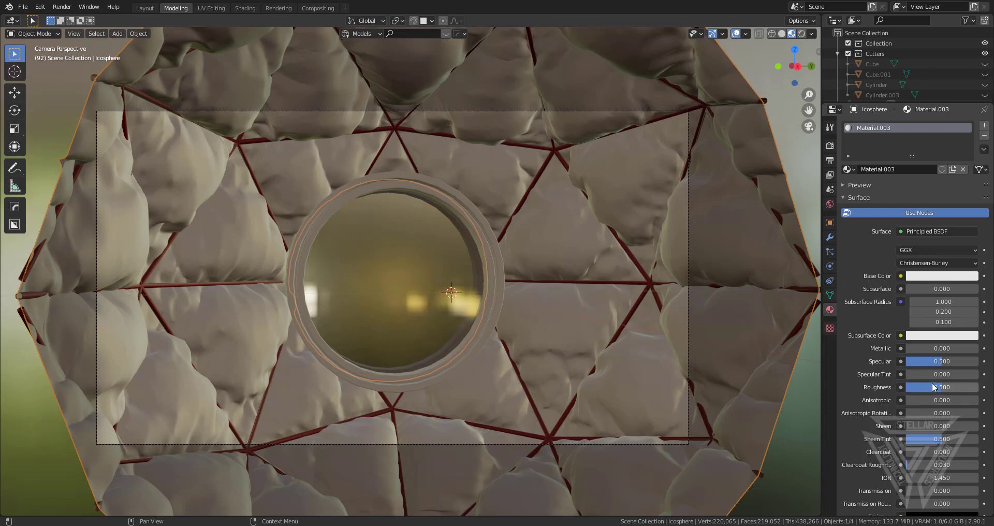
left_click_drag(939, 389, 922, 389)
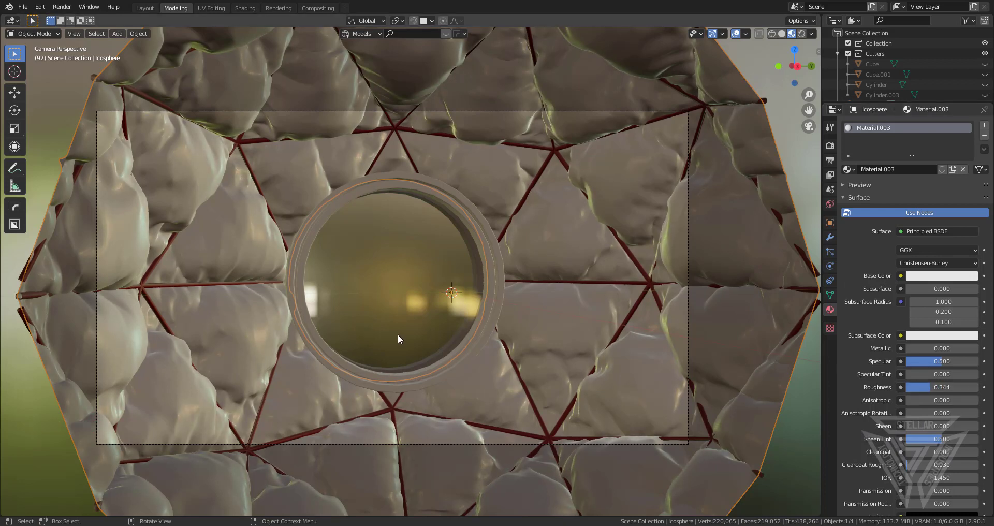
scroll(383, 296, "up", 2)
scroll(382, 296, "down", 2)
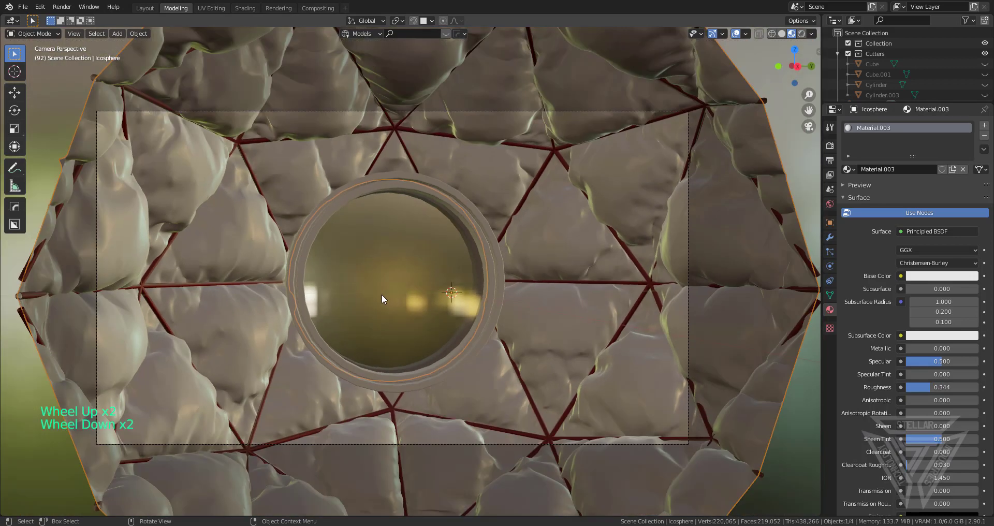
Select the porthole ring, give it a new material and set its metallic value to 1.000
scroll(383, 293, "up", 1)
middle_click_drag(384, 290, 453, 251, "shift")
scroll(413, 238, "down", 1)
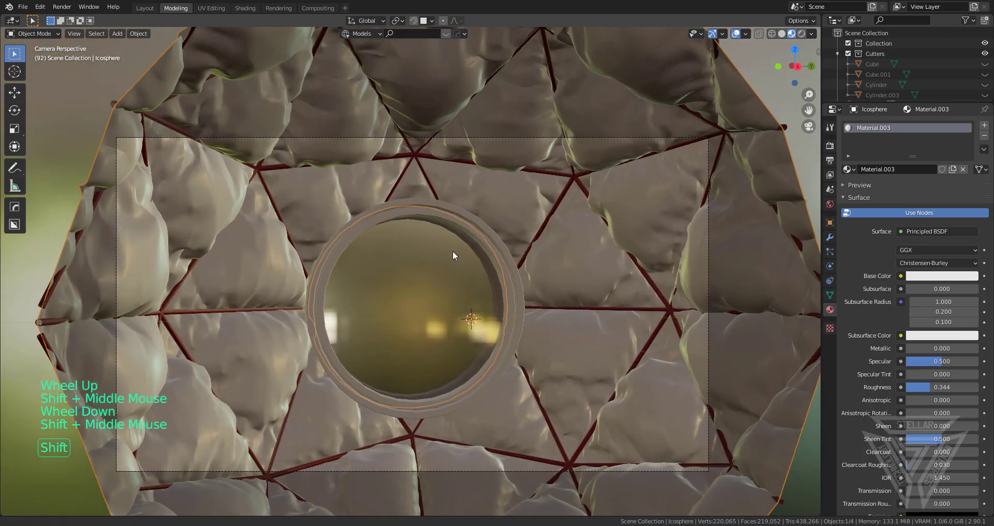
left_click(449, 227)
scroll(467, 226, "up", 2)
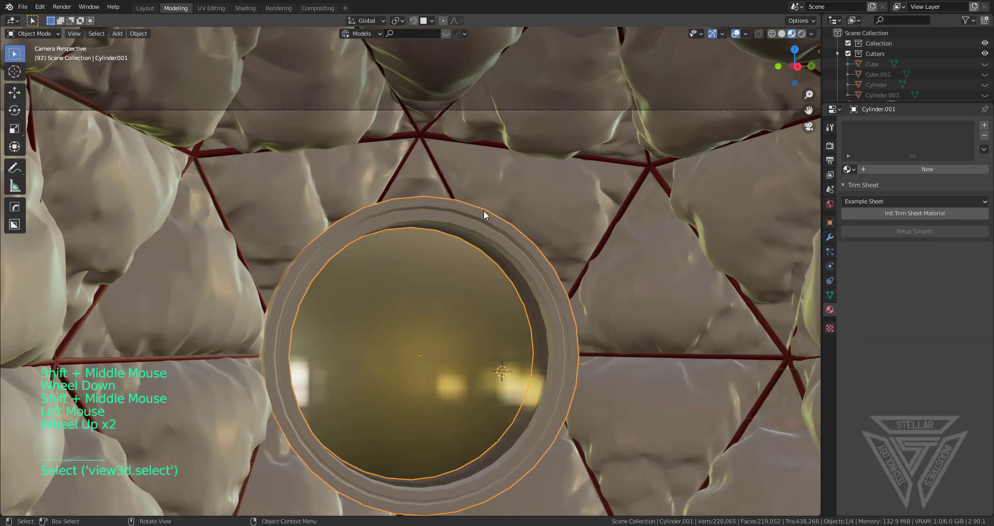
left_click(931, 169)
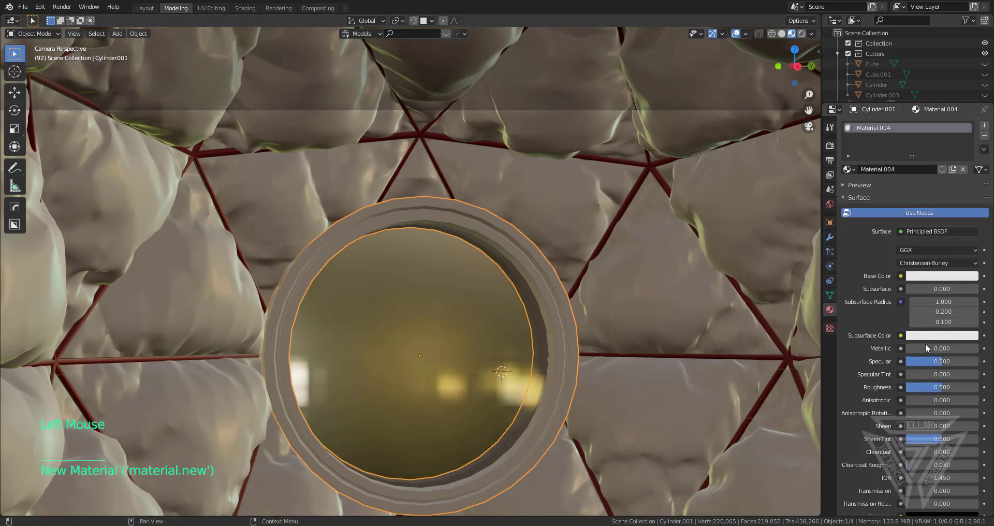
left_click_drag(915, 350, 978, 350)
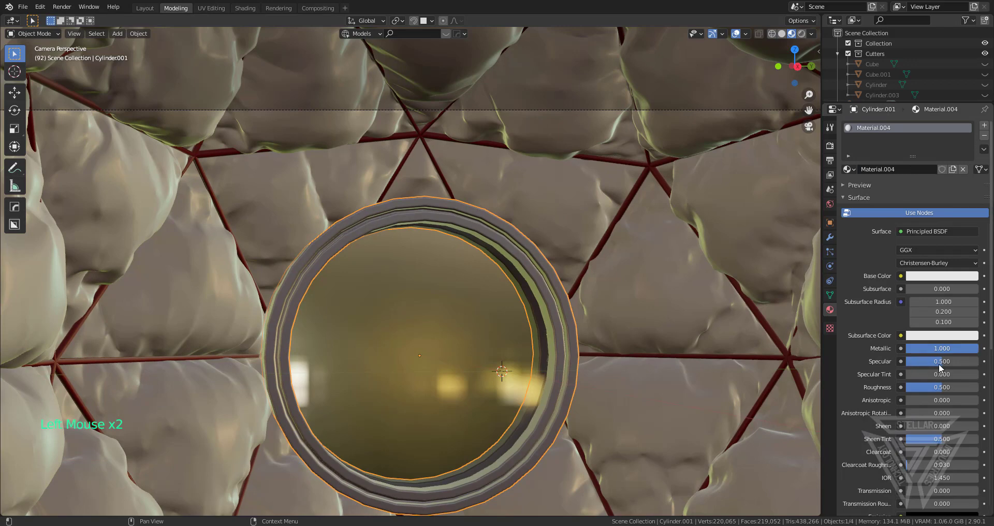
Darken the ring material's base color to a grey with V 0.633 and deselect the ring
scroll(599, 315, "up", 1)
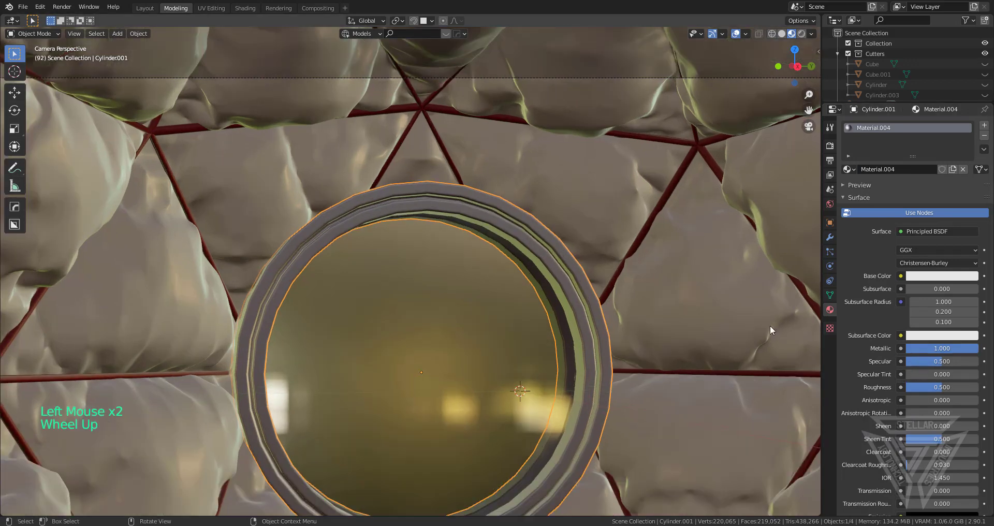
left_click(927, 276)
left_click_drag(971, 134, 970, 163)
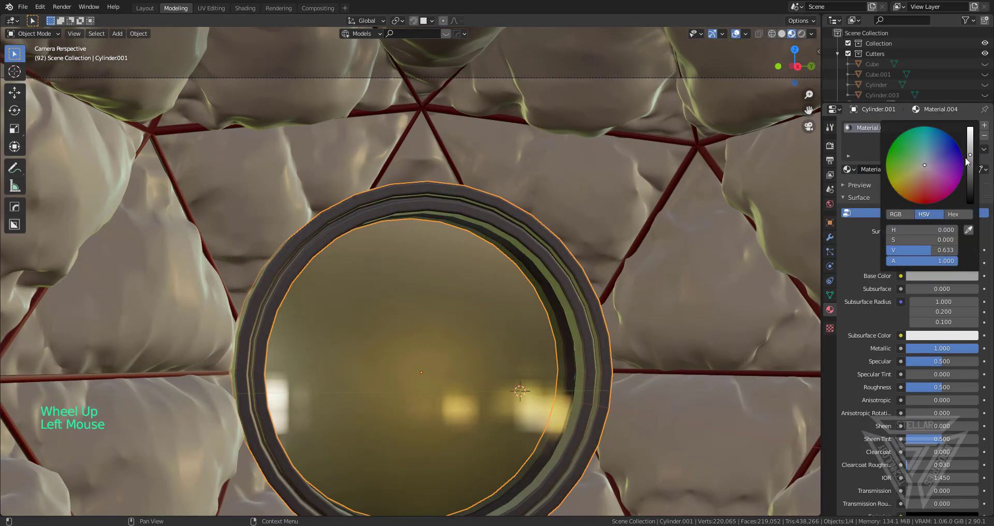
scroll(480, 245, "down", 4)
left_click(755, 157)
scroll(676, 226, "up", 3)
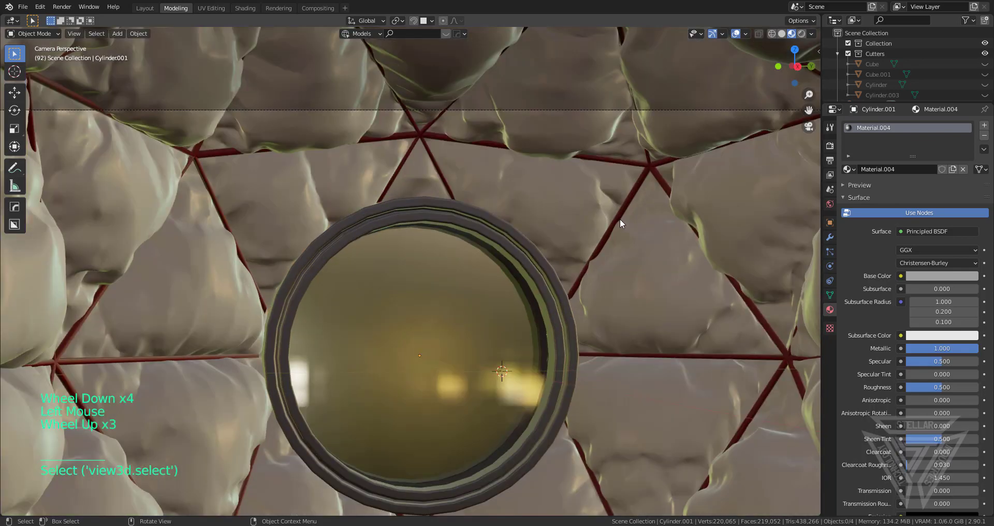
Examine the porthole and surrounding padding with the glass pane selected, ending in the camera view
scroll(532, 321, "down", 2)
middle_click_drag(533, 321, 492, 197, "shift")
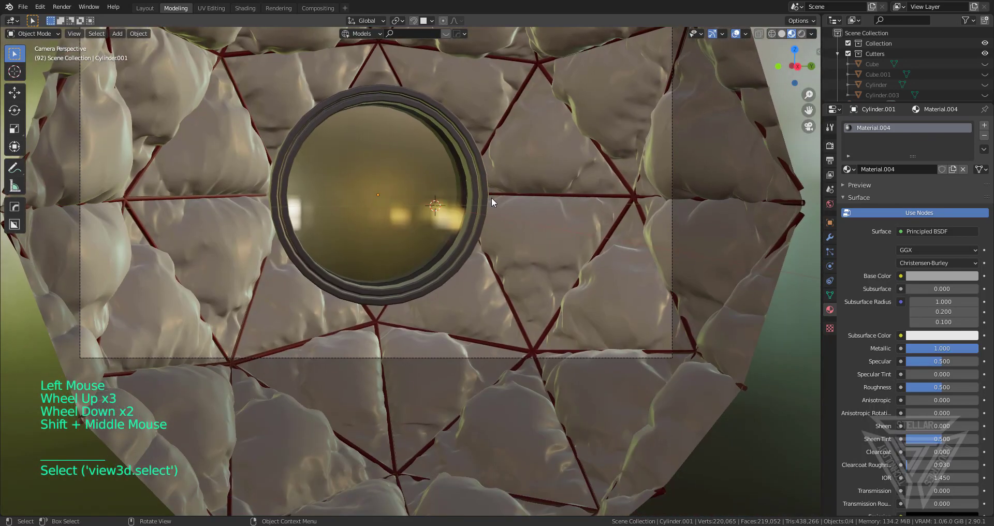
scroll(492, 197, "up", 1)
middle_click_drag(424, 157, 223, 195, "shift")
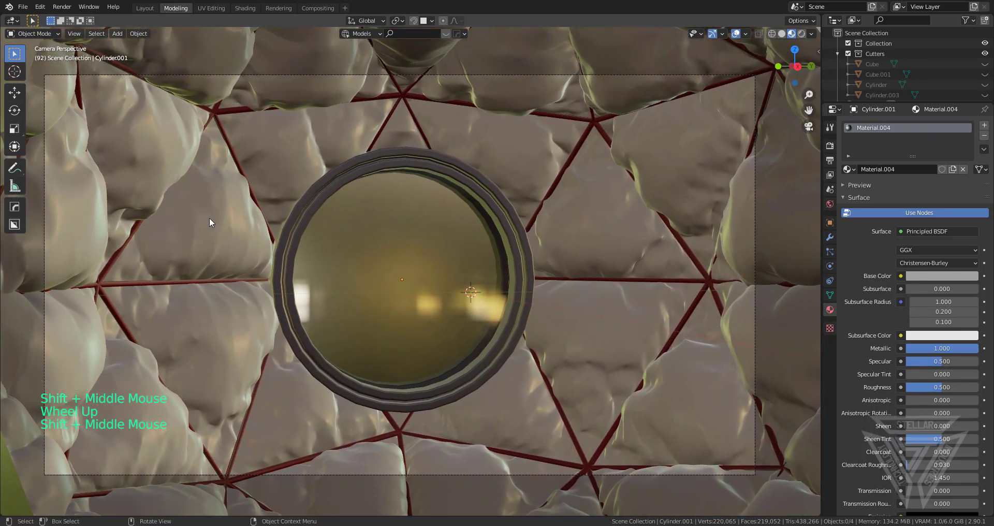
left_click(506, 310)
scroll(507, 311, "down", 1)
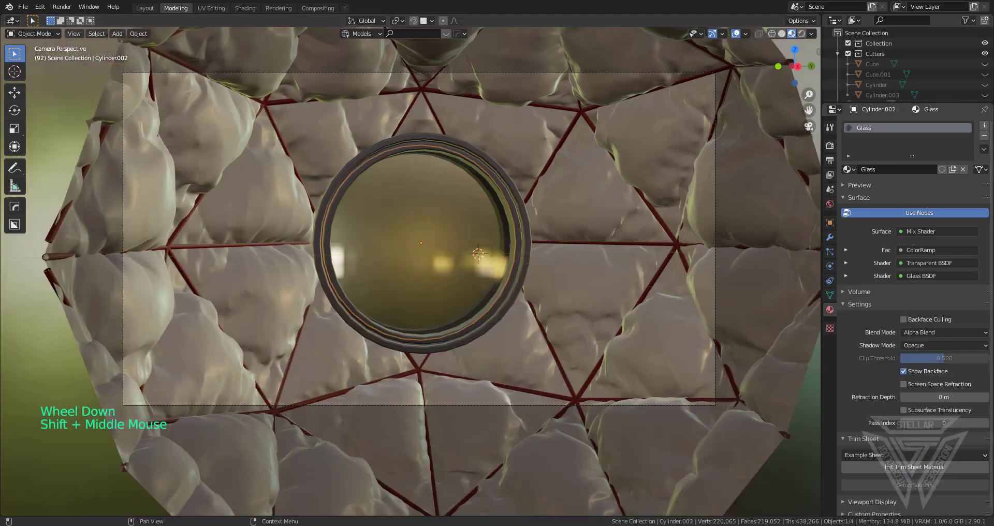
scroll(507, 312, "up", 1)
scroll(507, 311, "down", 1)
middle_click_drag(582, 254, 536, 282)
scroll(544, 299, "down", 3)
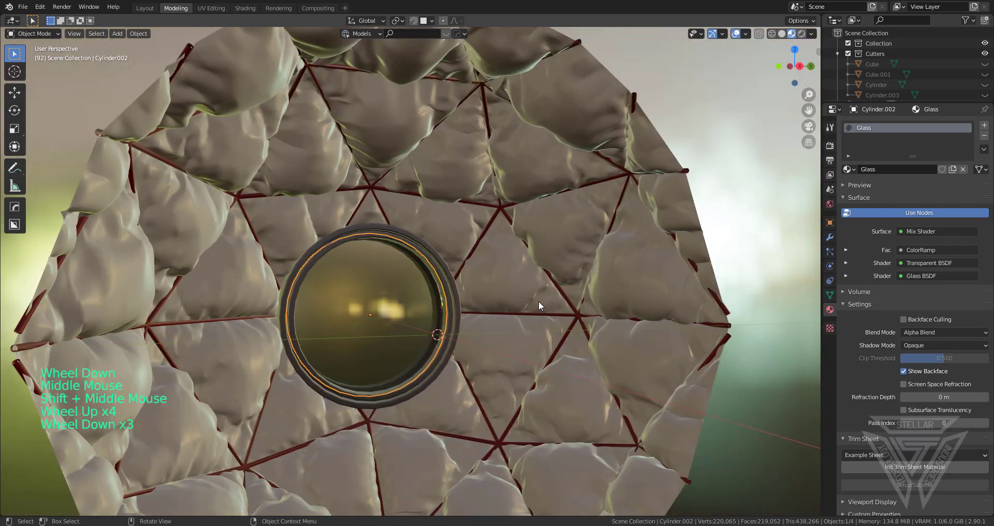
key("KP_0")
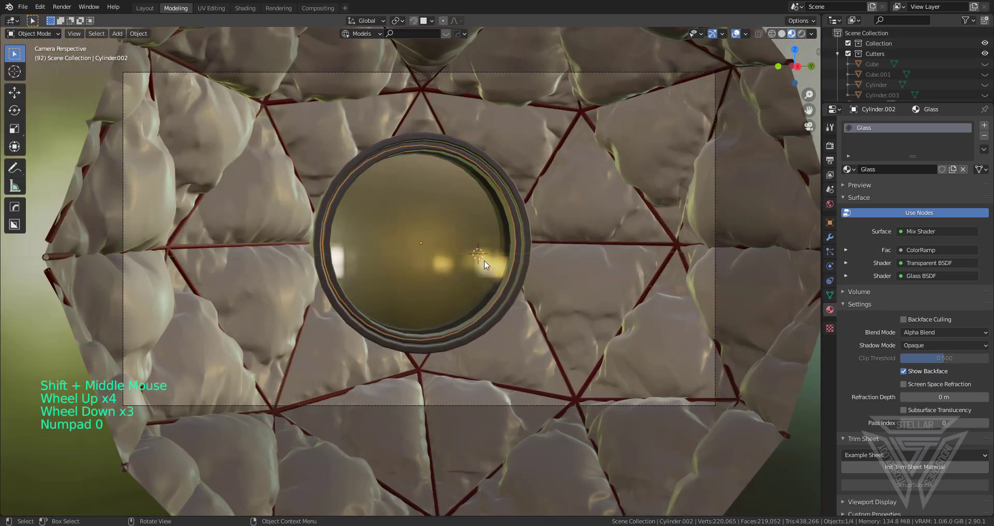
Adjust the viewport with the night.exr environment, switch to rendered shading and frame the porthole in the camera view
key("alt+v")
left_click(451, 226)
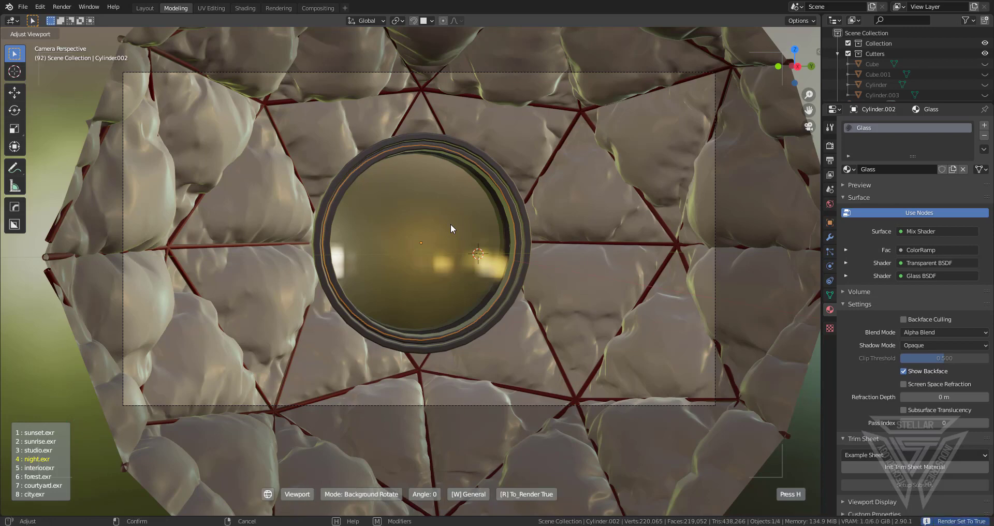
left_click(451, 225)
left_click(801, 33)
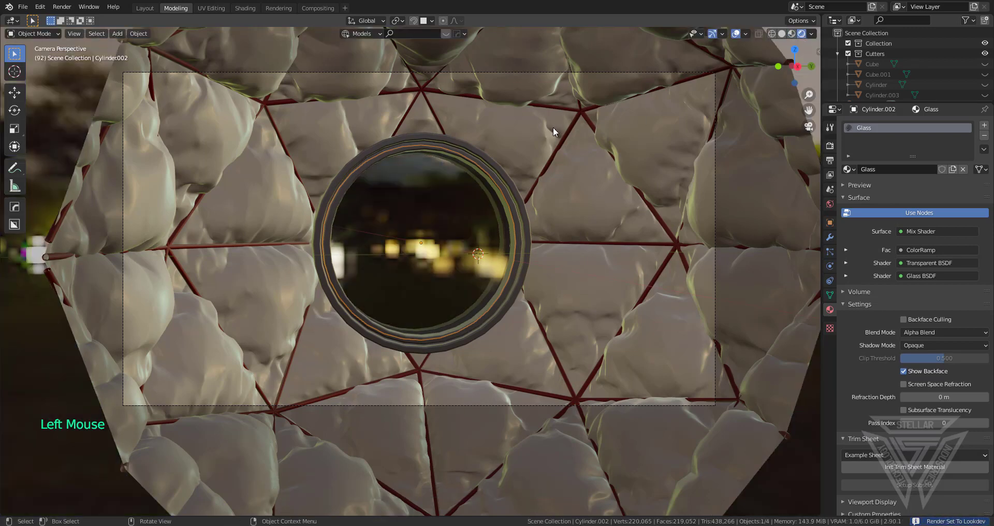
scroll(557, 199, "up", 2)
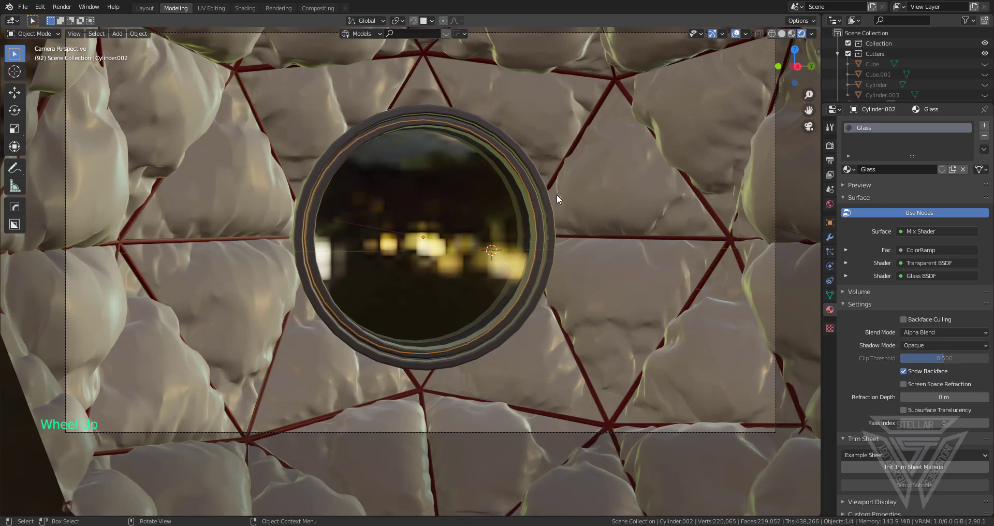
middle_click_drag(549, 241, 576, 275, "shift")
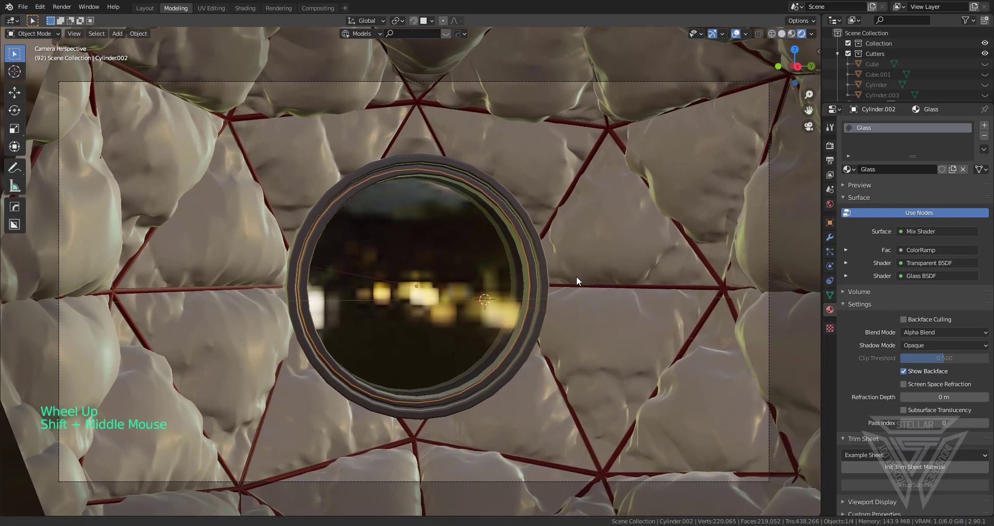
middle_click_drag(468, 321, 496, 289, "shift")
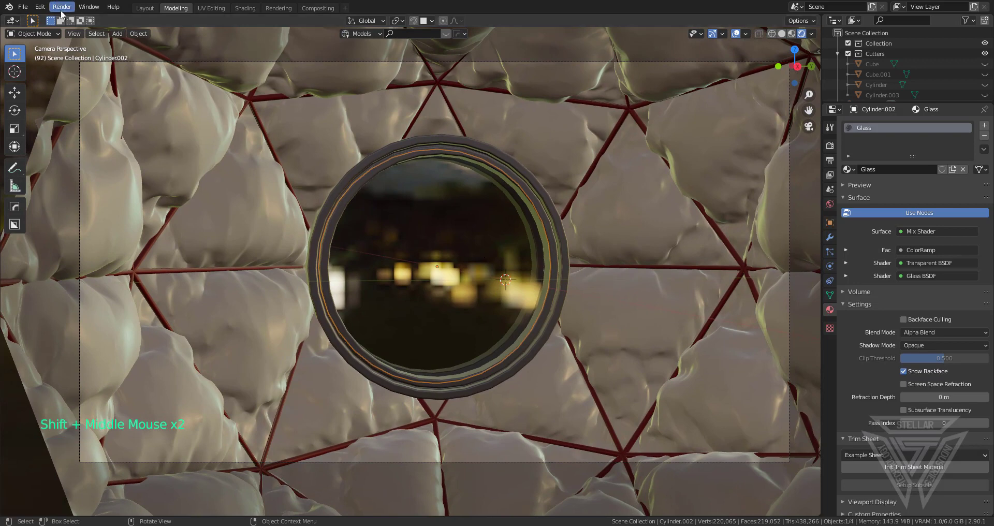
Search the add-on preferences for "imag" to check whether Import Images as Planes is enabled, and close the preferences
left_click(40, 8)
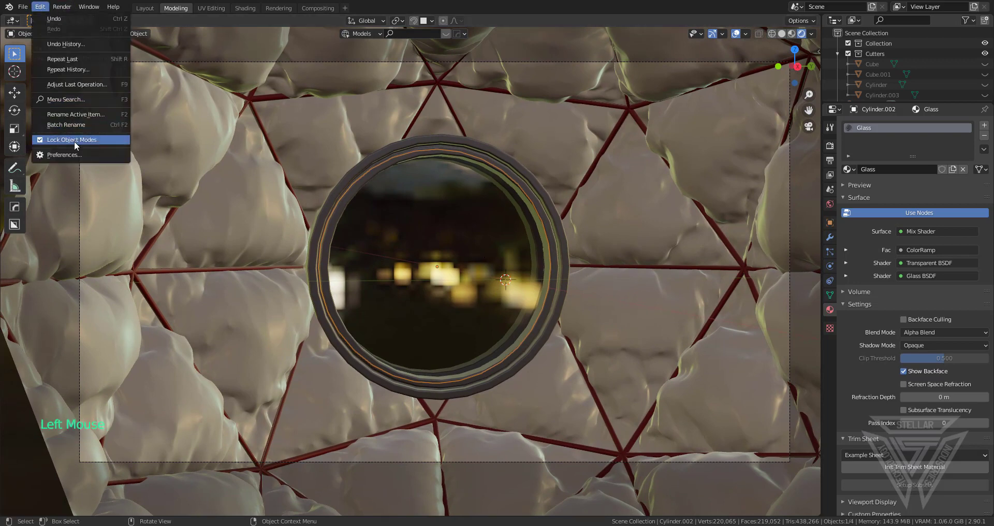
left_click(76, 155)
left_click(282, 61)
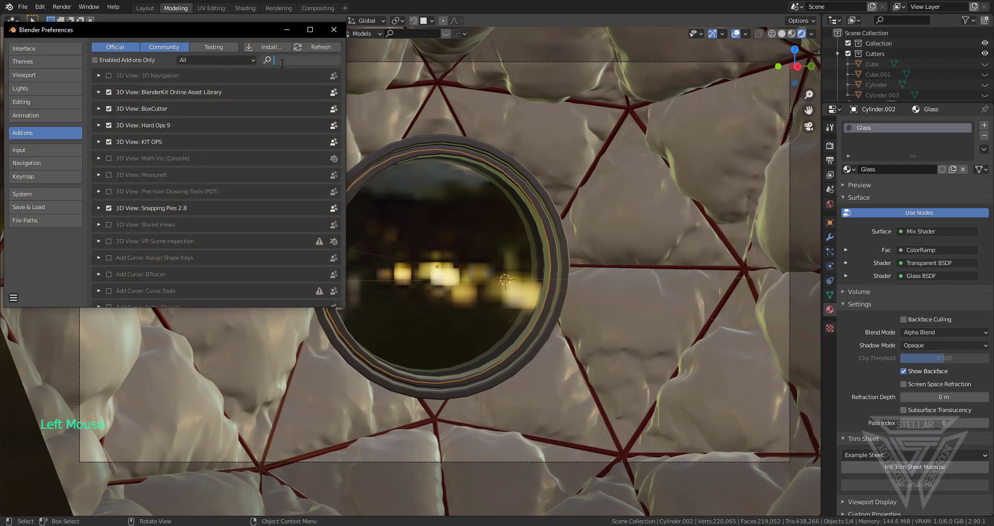
type("imag")
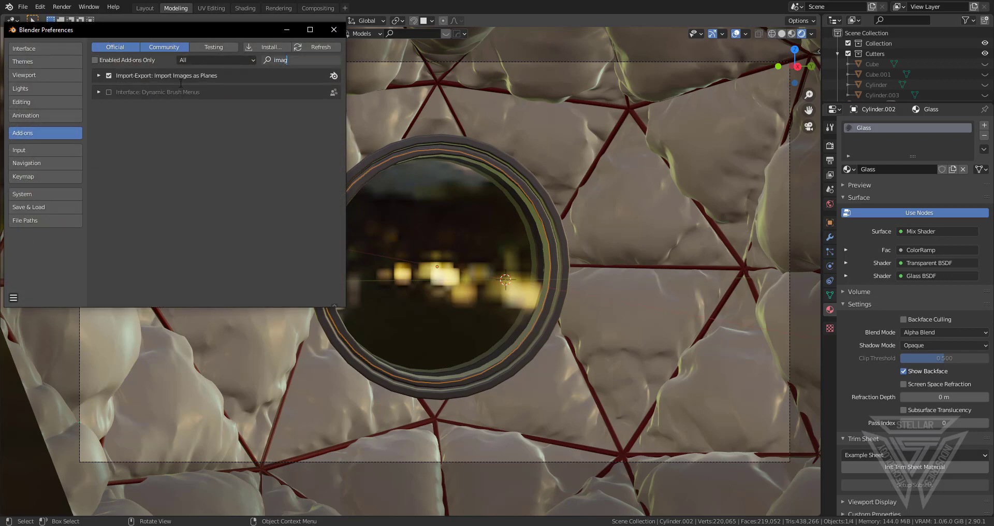
left_click(333, 30)
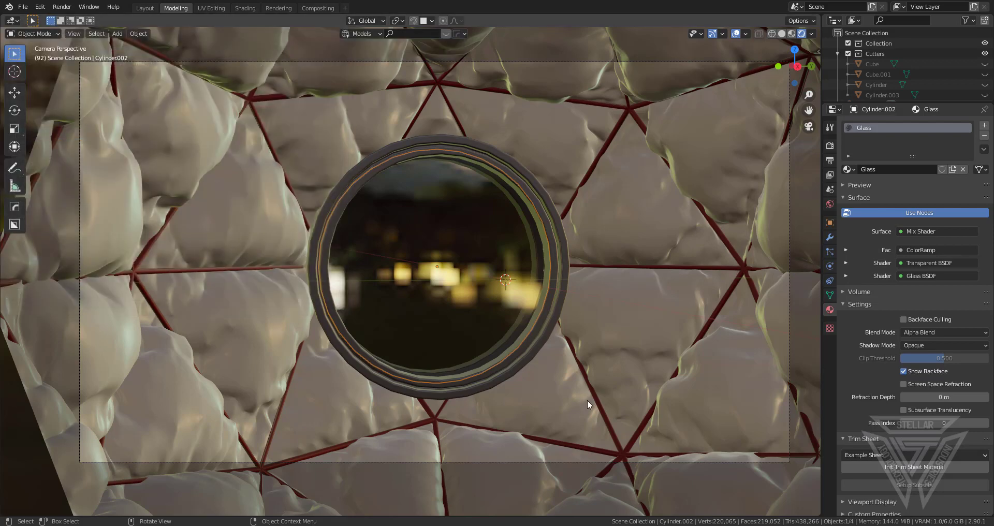
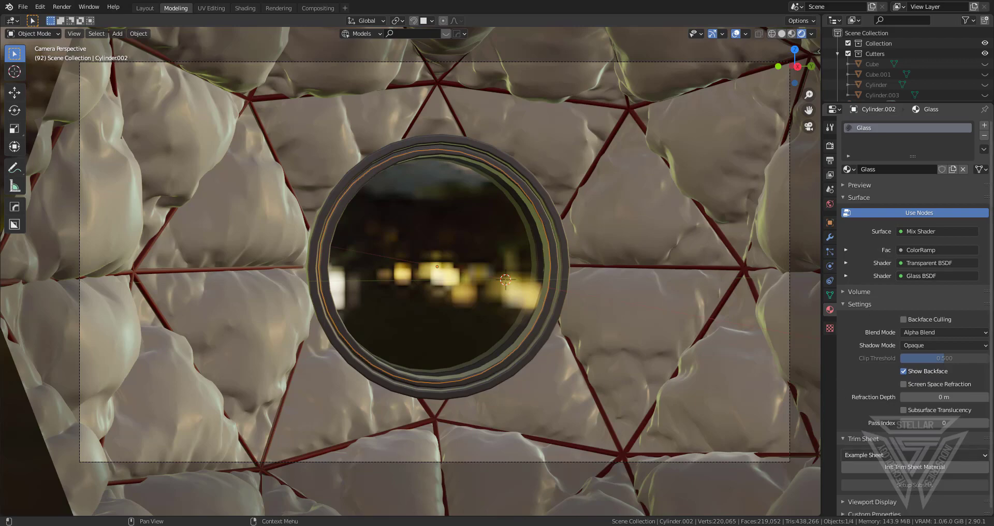
Move the imported original.jpg image plane along the X axis to behind the porthole and return to the camera view
scroll(638, 332, "up", 2)
middle_click_drag(637, 332, 568, 310)
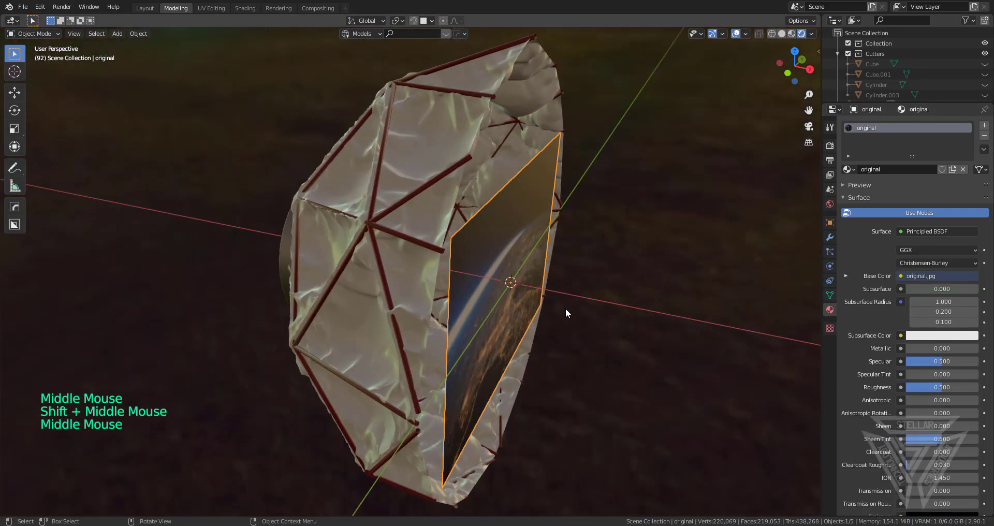
key("g")
key("x")
left_click(351, 213)
key("KP_0")
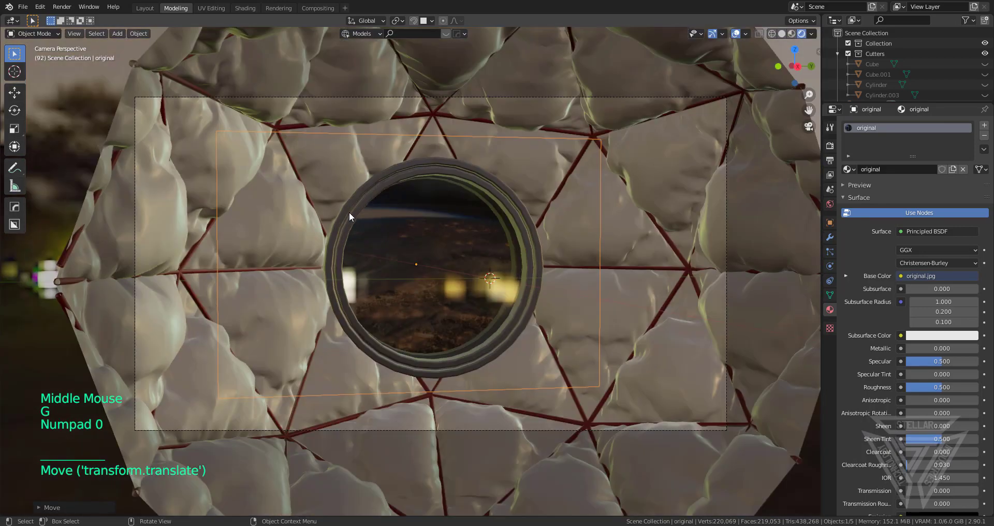
Push the image plane farther behind the porthole by about 1.39 m in the negative global X direction
scroll(349, 212, "up", 3)
scroll(344, 215, "down", 1)
scroll(346, 214, "down", 3)
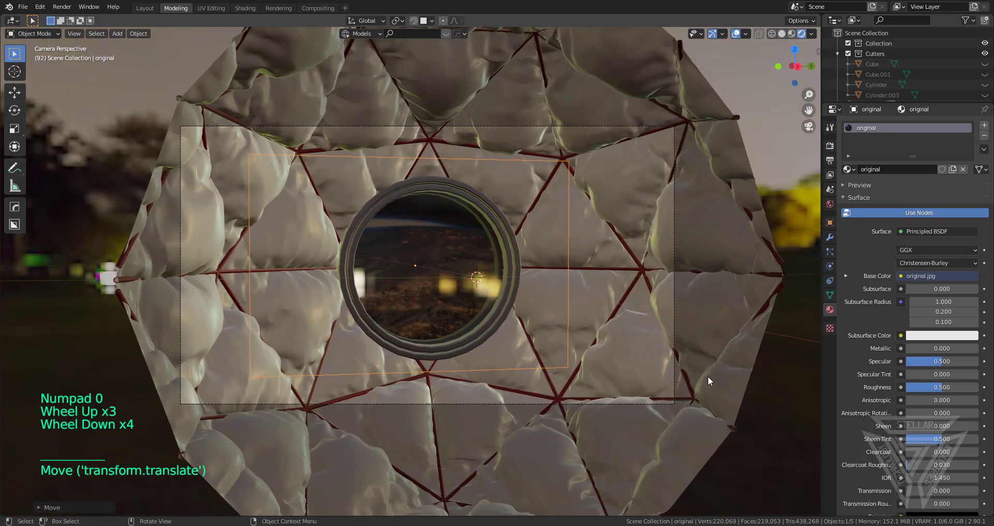
key("g")
key("y")
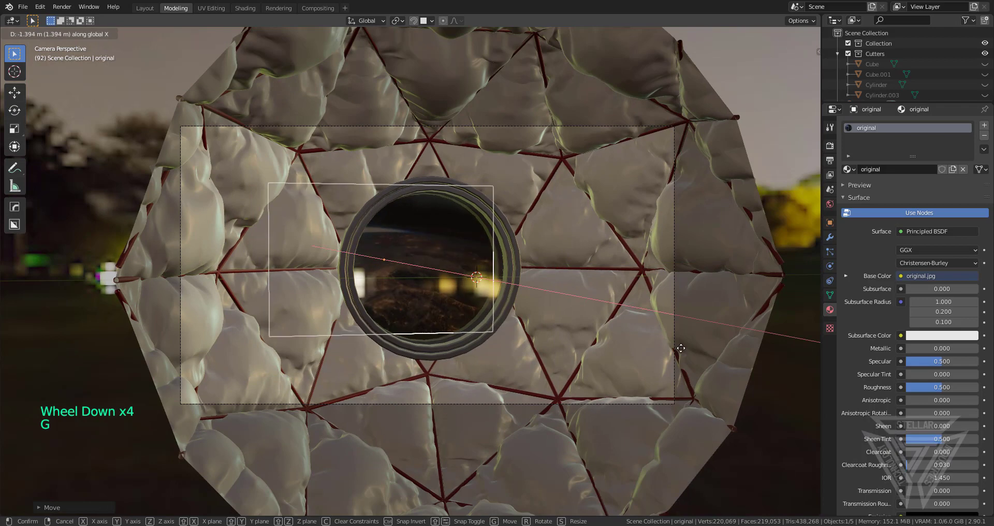
left_click(679, 349)
Scale the image plane up slightly and shift it sideways so it covers the whole porthole opening
scroll(679, 349, "up", 2)
middle_click_drag(679, 349, 648, 312, "shift")
key("s")
left_click(676, 310)
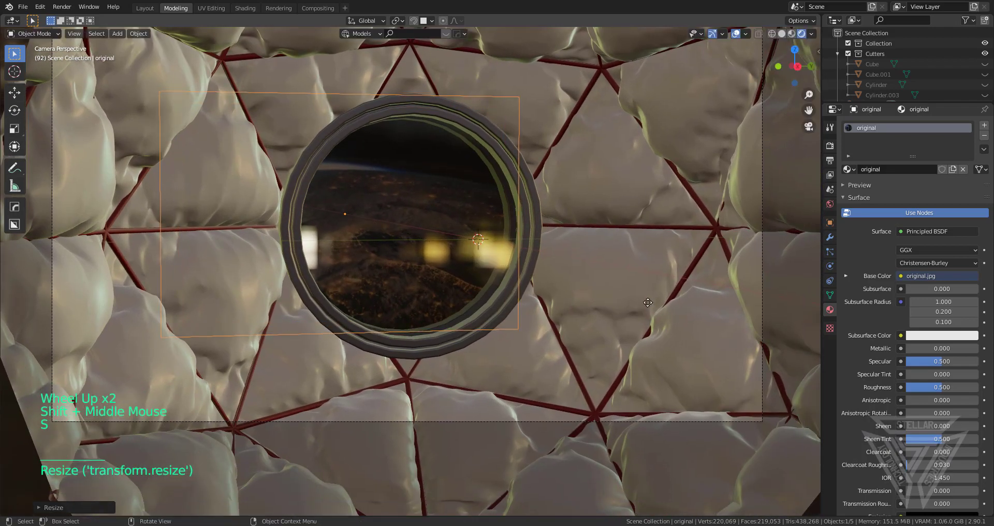
key("g")
left_click(704, 310)
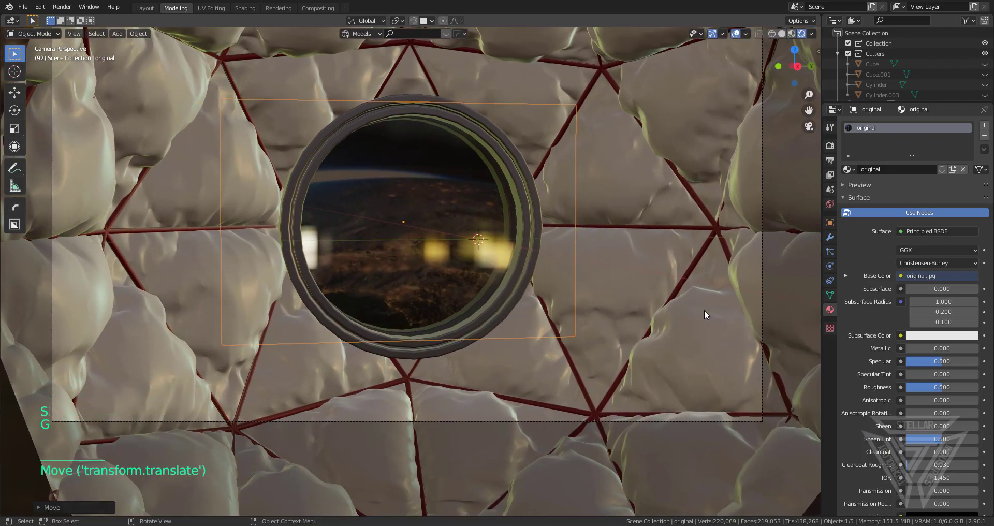
Enlarge the image plane behind the porthole by a factor of about 1.037
scroll(705, 310, "up", 1)
scroll(704, 309, "up", 1)
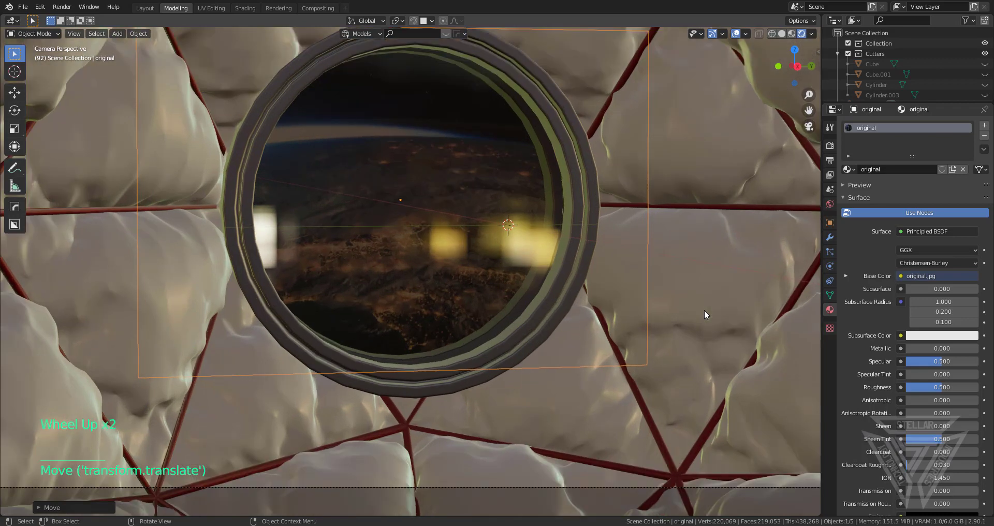
middle_click_drag(704, 310, 610, 335, "shift")
key("s")
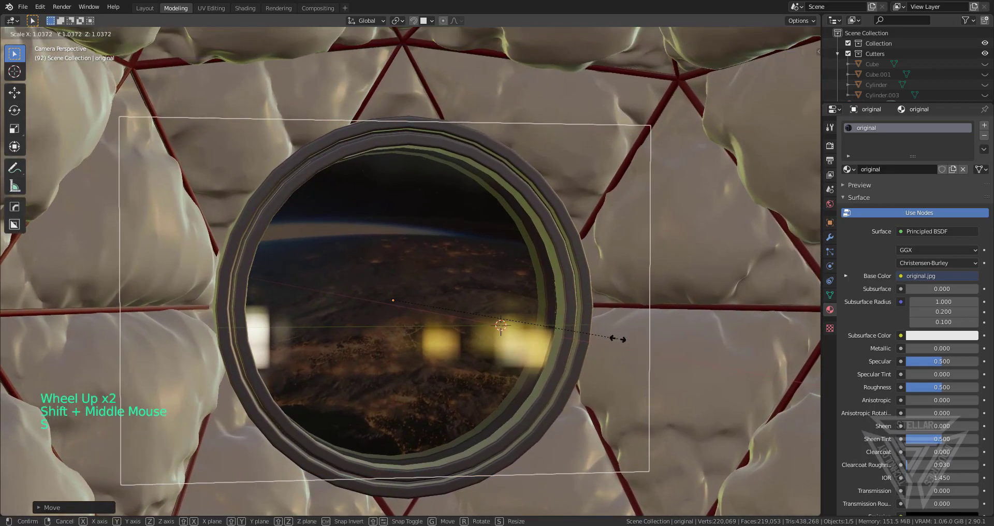
left_click(618, 338)
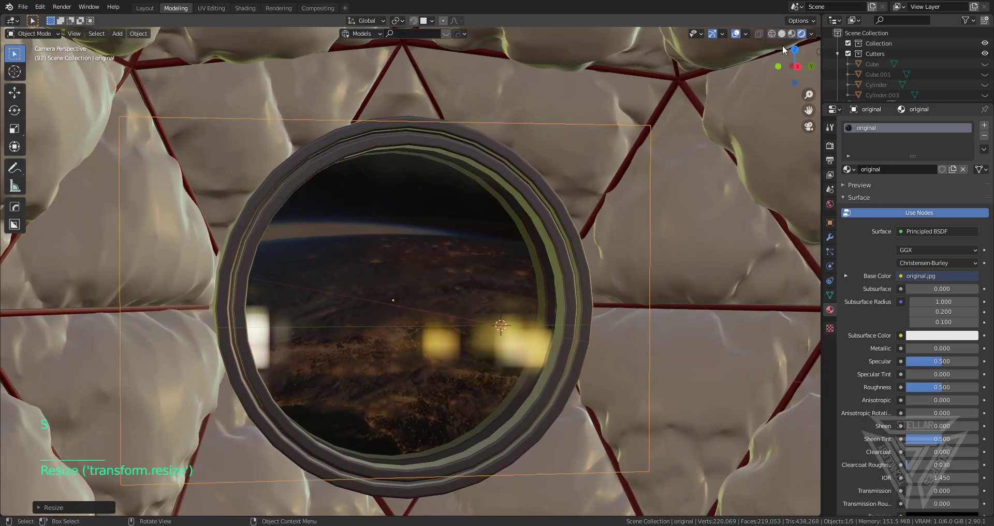
Select the porthole glass and move the light stop of its material's ColorRamp to position 0.697
left_click(440, 211)
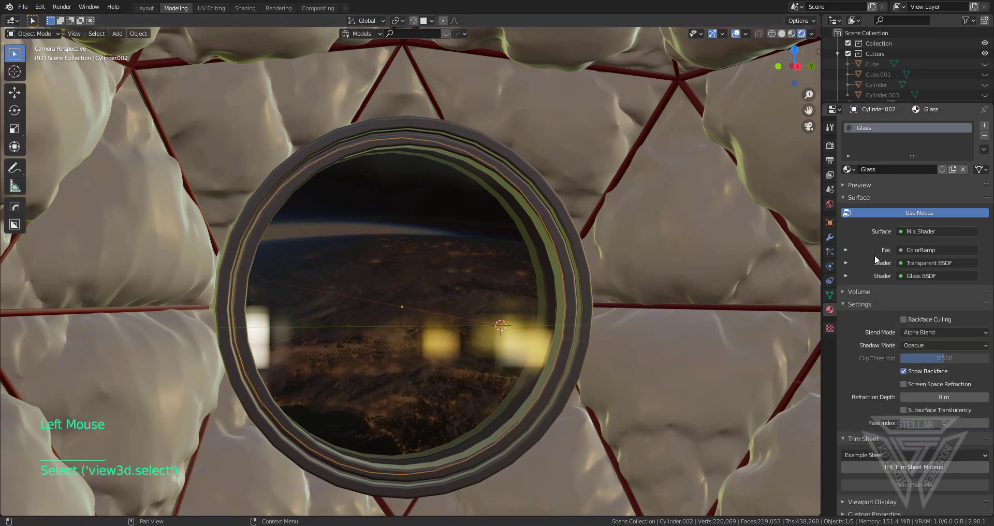
left_click(846, 250)
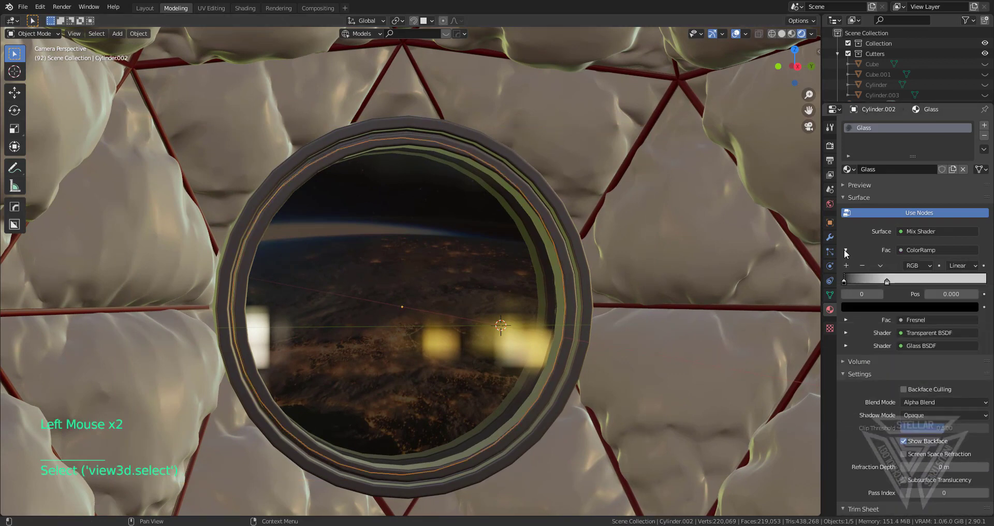
left_click_drag(891, 284, 943, 280)
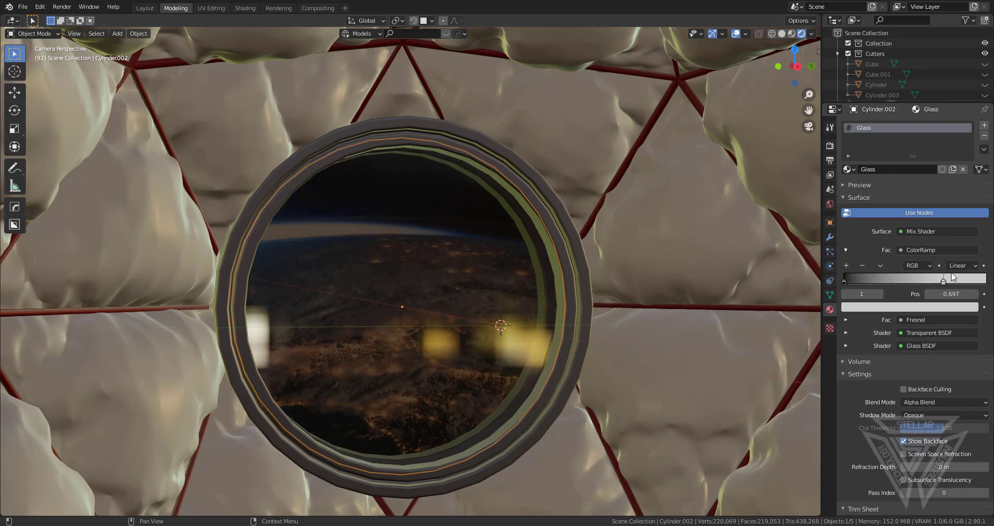
Expand the glass material's Transparent and Glass BSDF settings and brighten the Transparent BSDF color to full white
left_click(846, 333)
left_click(846, 359)
left_click(930, 346)
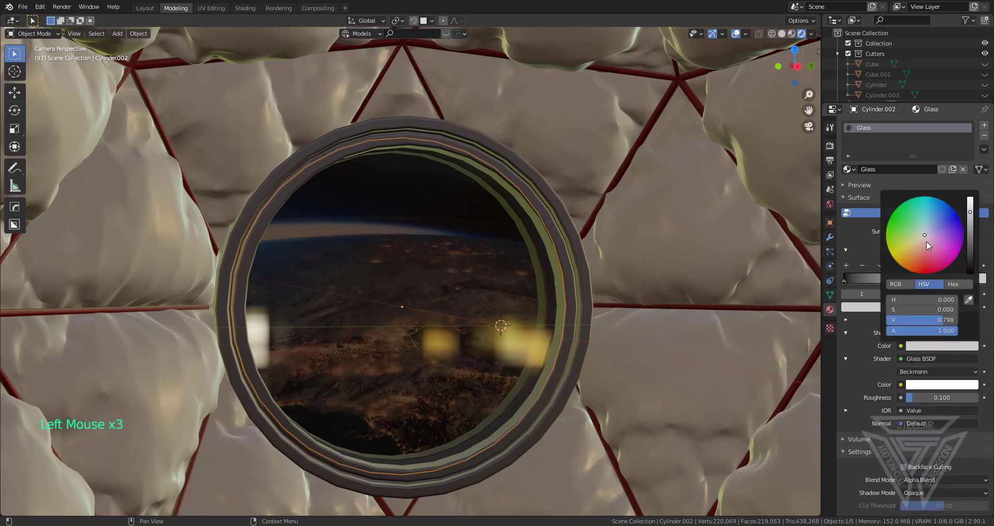
left_click_drag(972, 218, 971, 200)
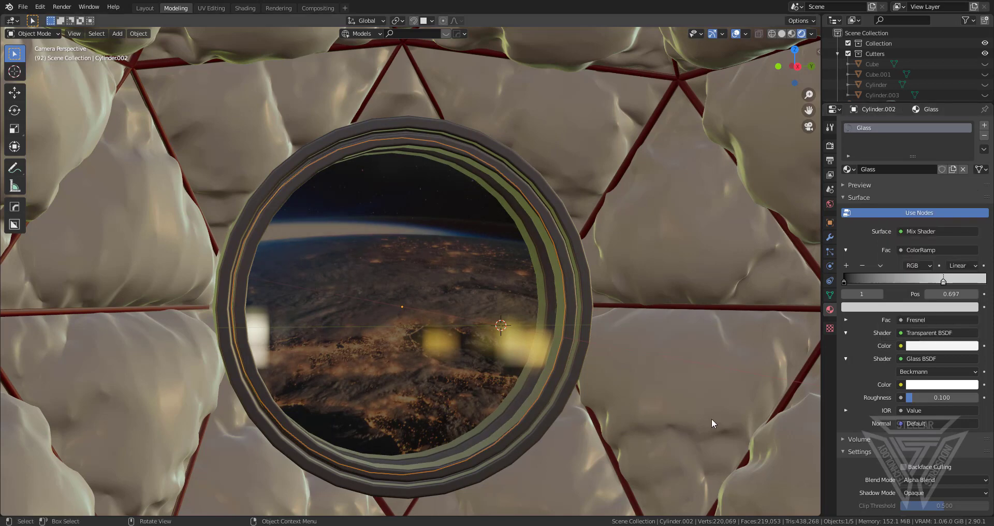
Select the Earth image plane and, in the Shading workspace, move its original.jpg texture node clear of the Principled BSDF
left_click(373, 286)
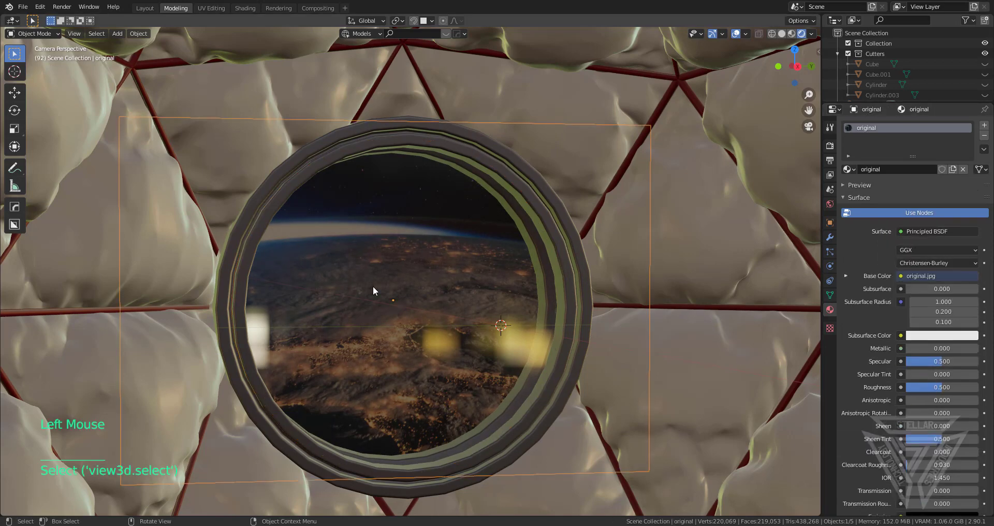
left_click(241, 9)
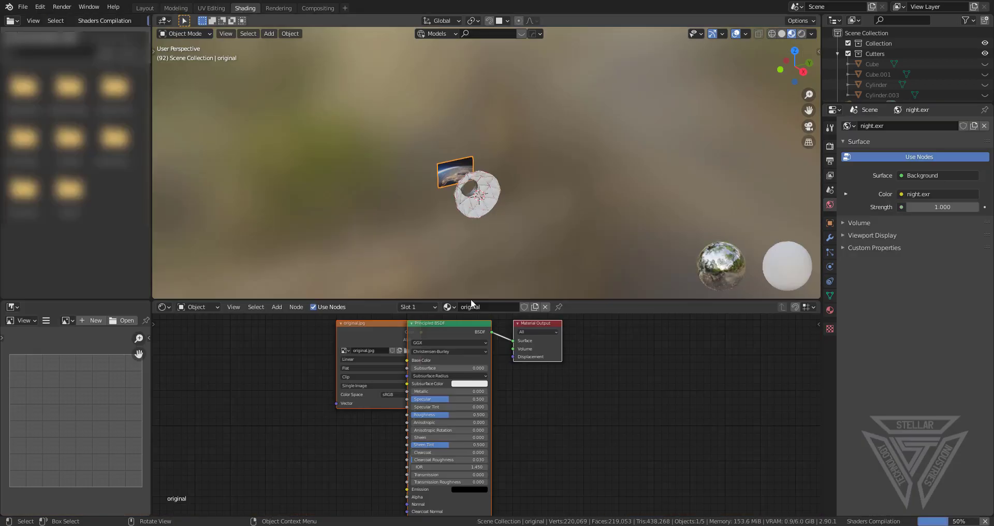
scroll(419, 386, "up", 2)
left_click(441, 370)
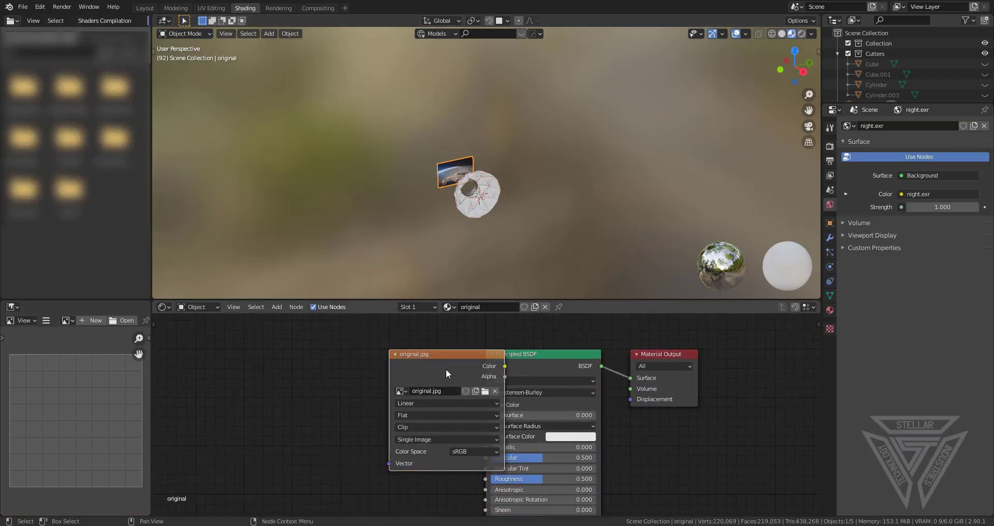
key("h")
key("h")
left_click_drag(468, 365, 292, 358)
scroll(348, 377, "down", 3)
scroll(348, 377, "left", 3)
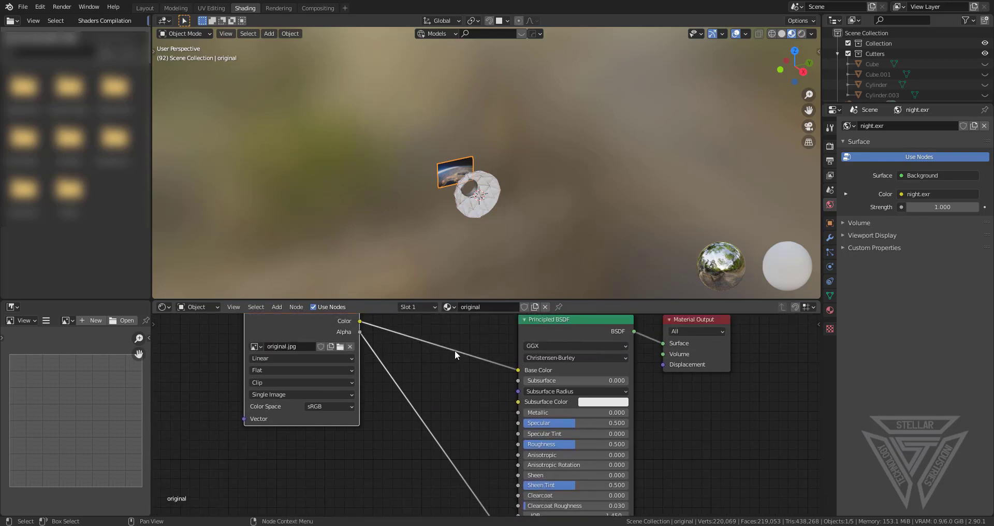
Connect the original.jpg texture's Color output to the Principled BSDF's Emission input and check the porthole from the camera
scroll(405, 418, "down", 3)
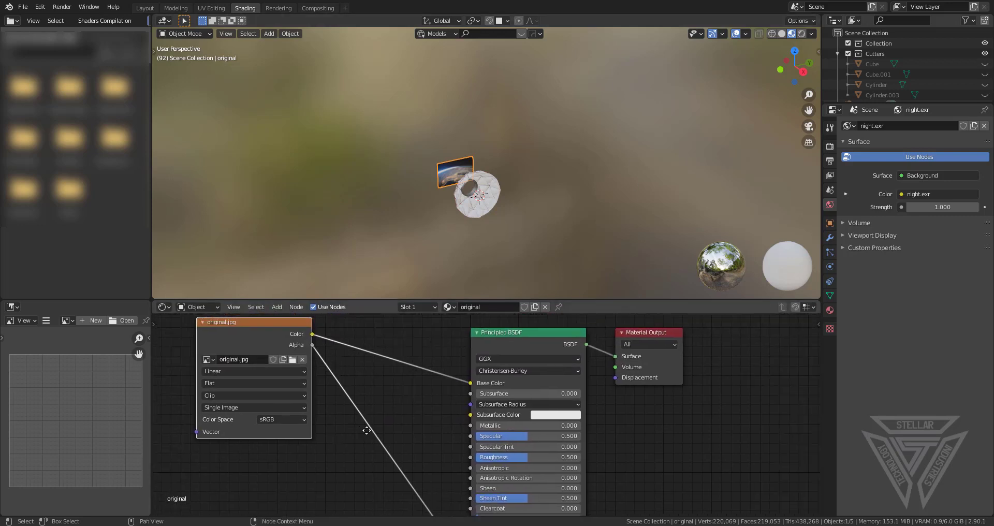
scroll(363, 384, "down", 2)
scroll(337, 342, "right", 2)
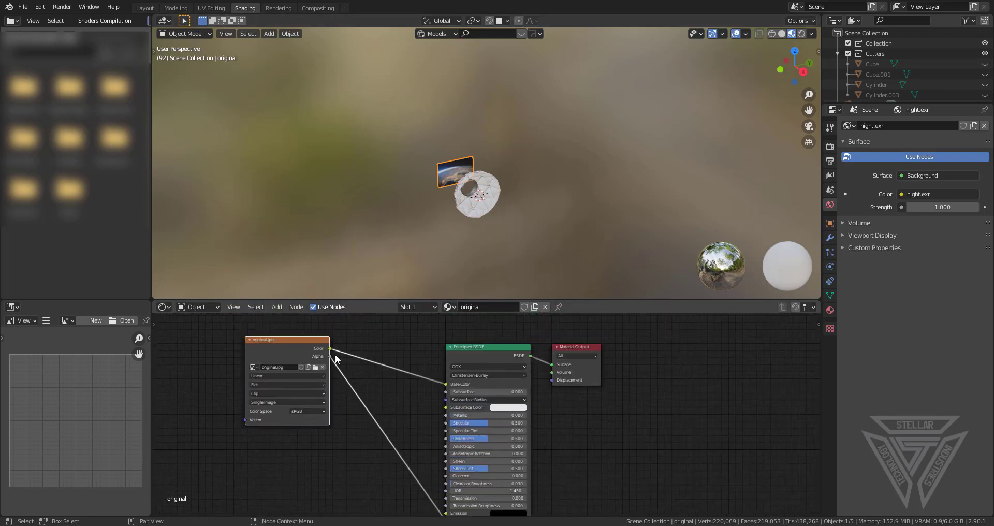
left_click_drag(330, 348, 446, 513)
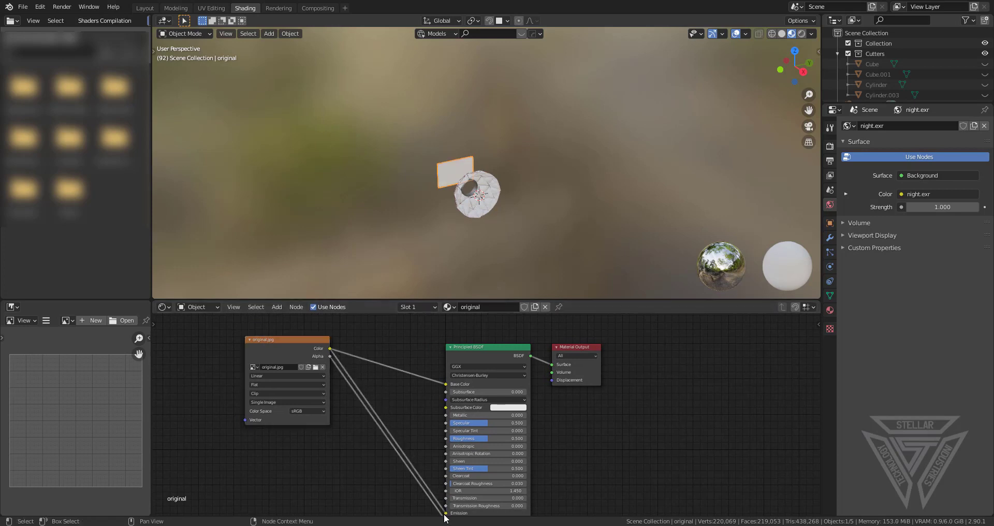
key("KP_0")
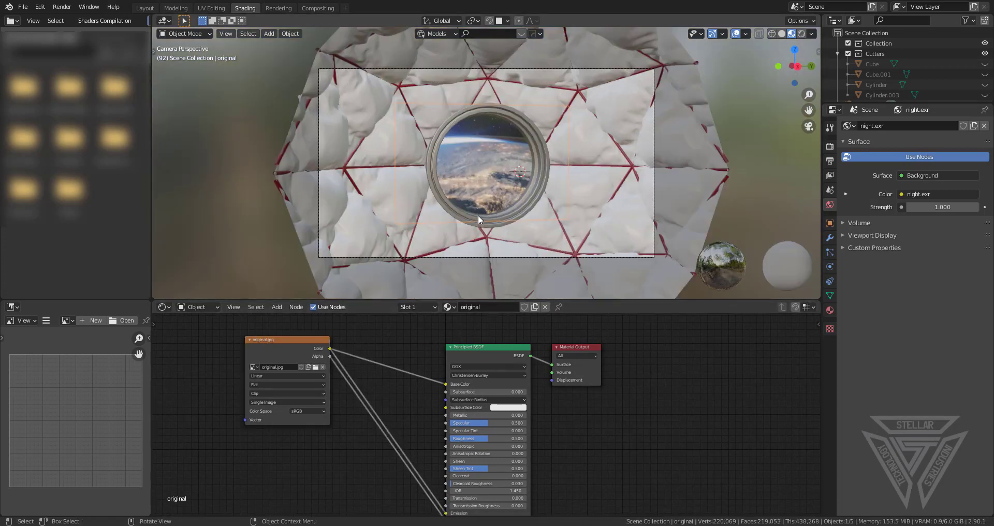
scroll(478, 214, "up", 6)
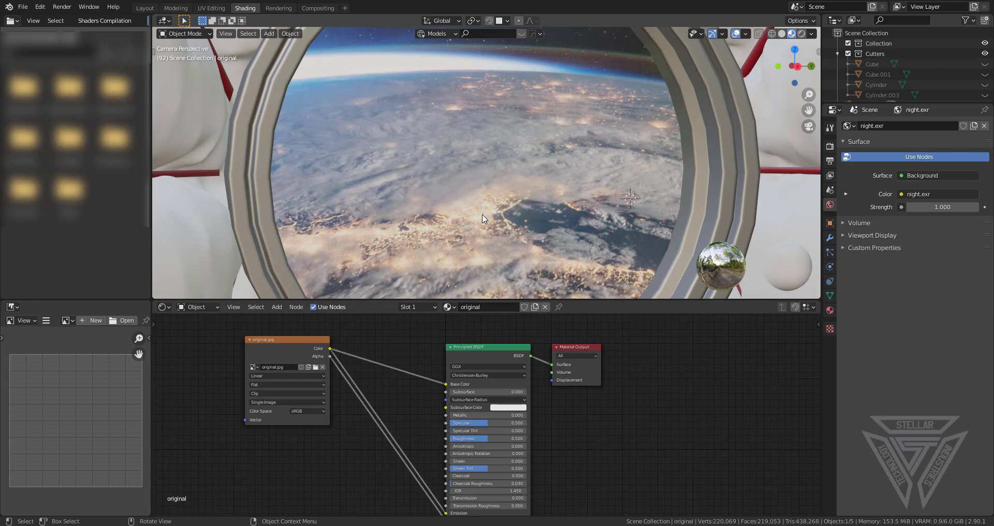
scroll(482, 218, "down", 8)
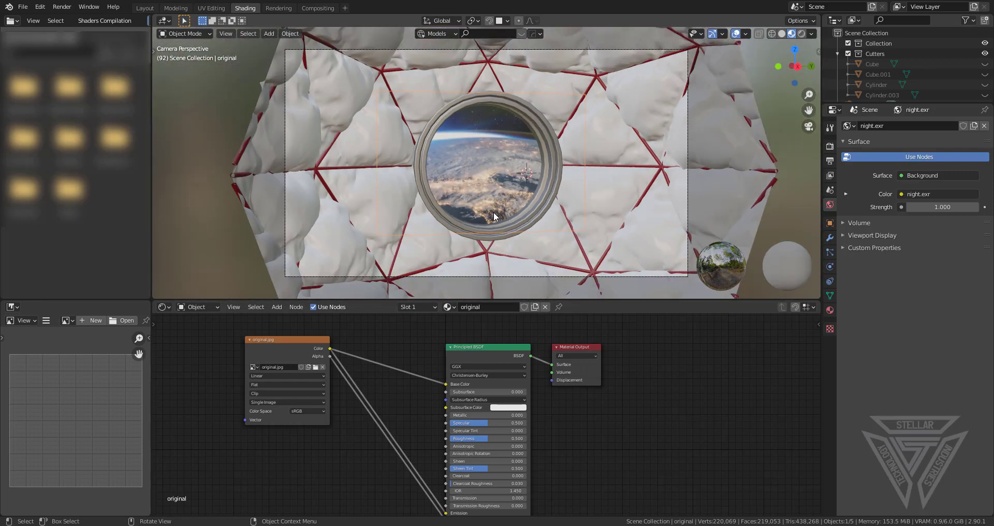
scroll(524, 197, "down", 2)
middle_click_drag(523, 197, 493, 214, "shift")
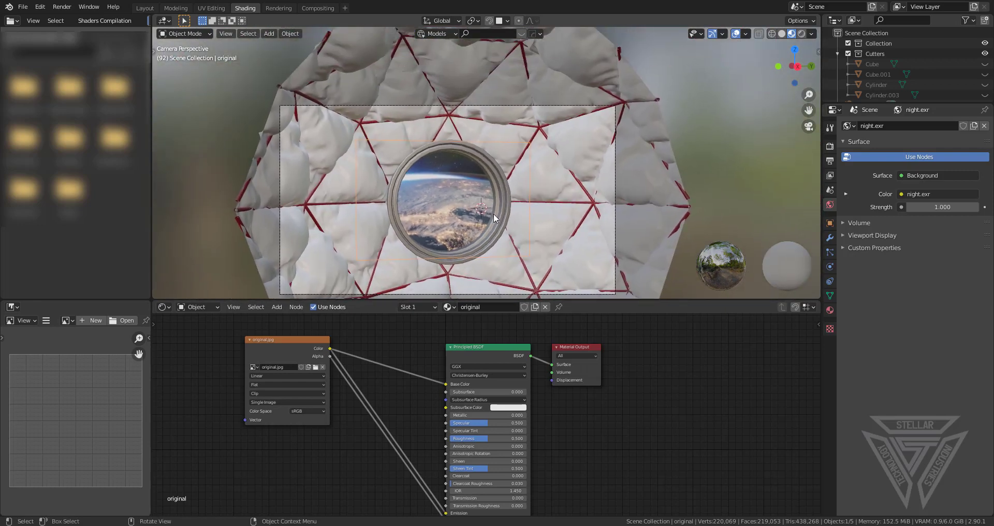
scroll(493, 213, "up", 3)
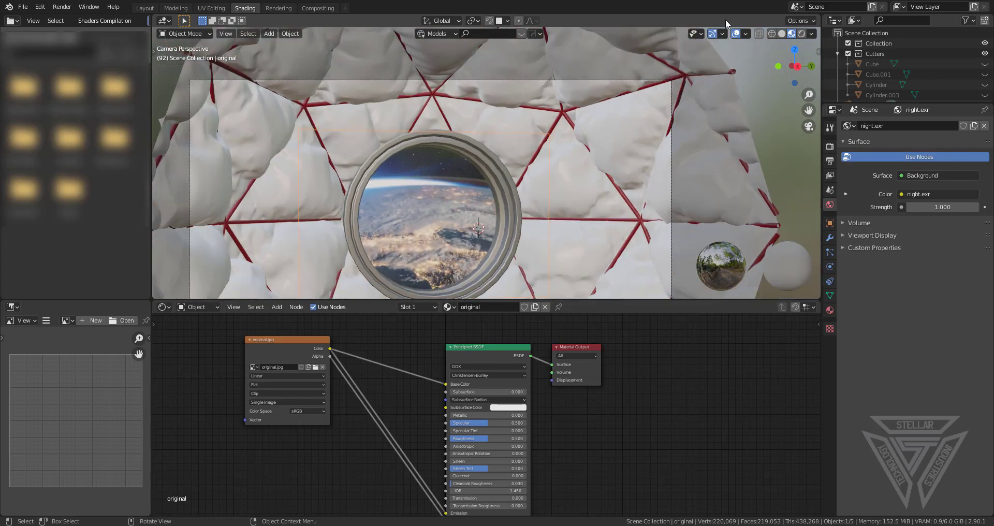
scroll(787, 57, "down", 1)
Return to the Modeling workspace in Object Mode and examine the emissive Earth plane through the porthole in the camera view
left_click(176, 8)
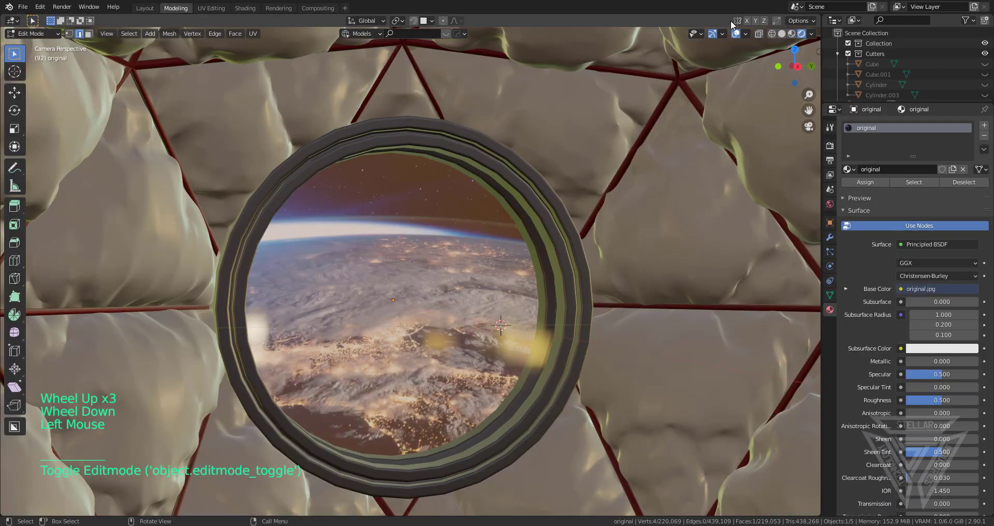
key("Tab")
scroll(562, 215, "down", 3)
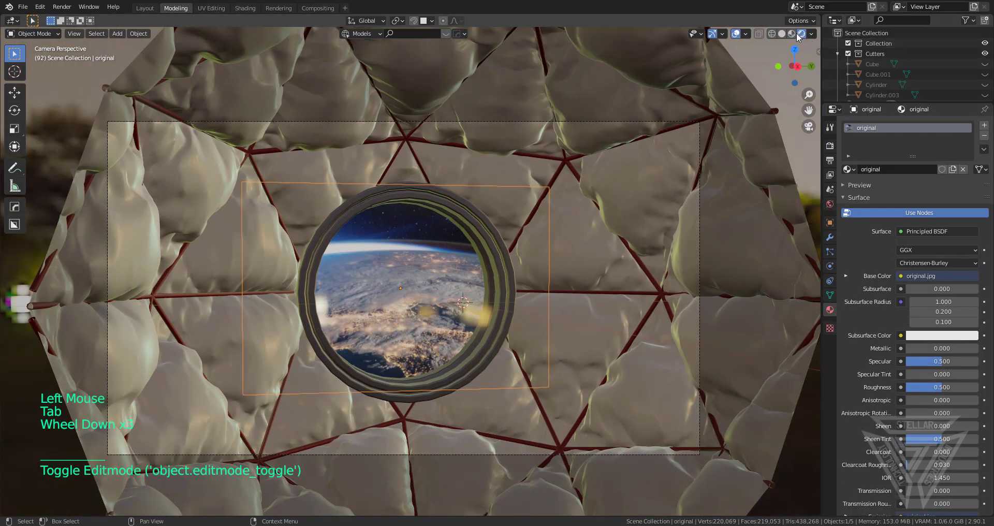
scroll(552, 299, "down", 2)
middle_click_drag(553, 298, 551, 328, "shift")
scroll(543, 229, "up", 3)
scroll(622, 316, "down", 2)
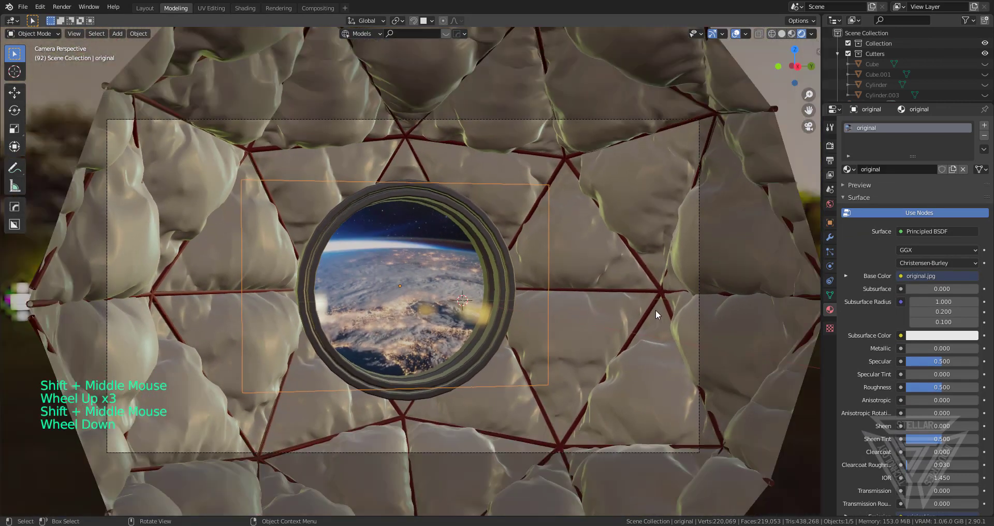
scroll(685, 212, "up", 2)
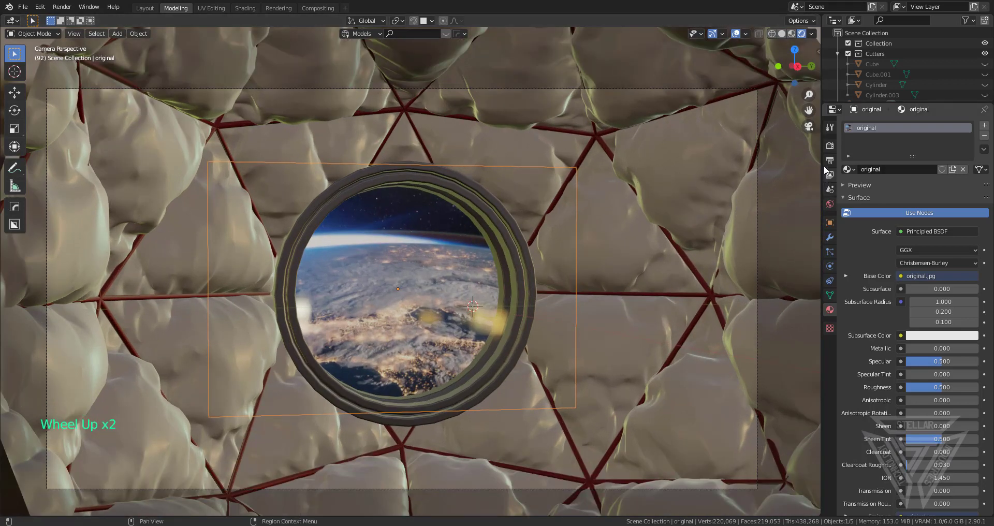
Switch the render engine to Cycles and set its device to GPU Compute
left_click(833, 146)
left_click(924, 126)
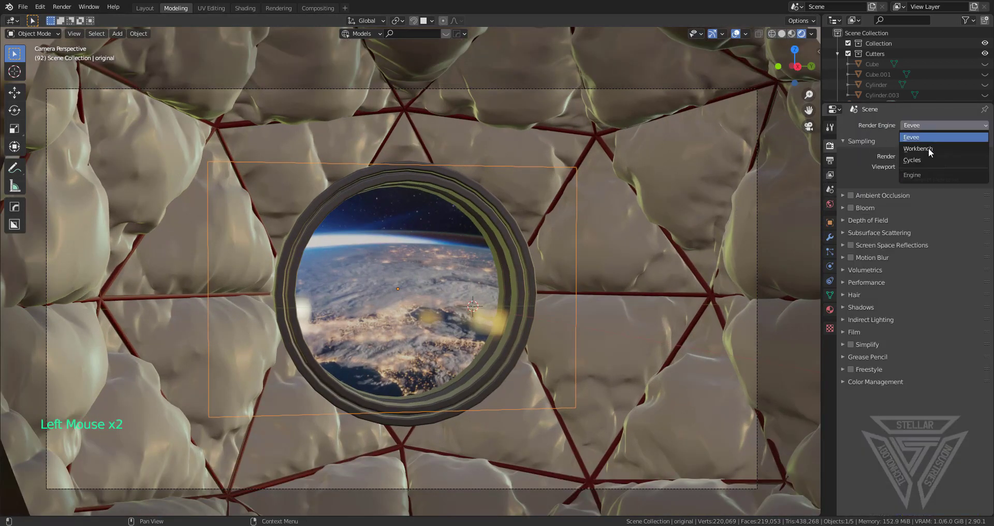
left_click(925, 160)
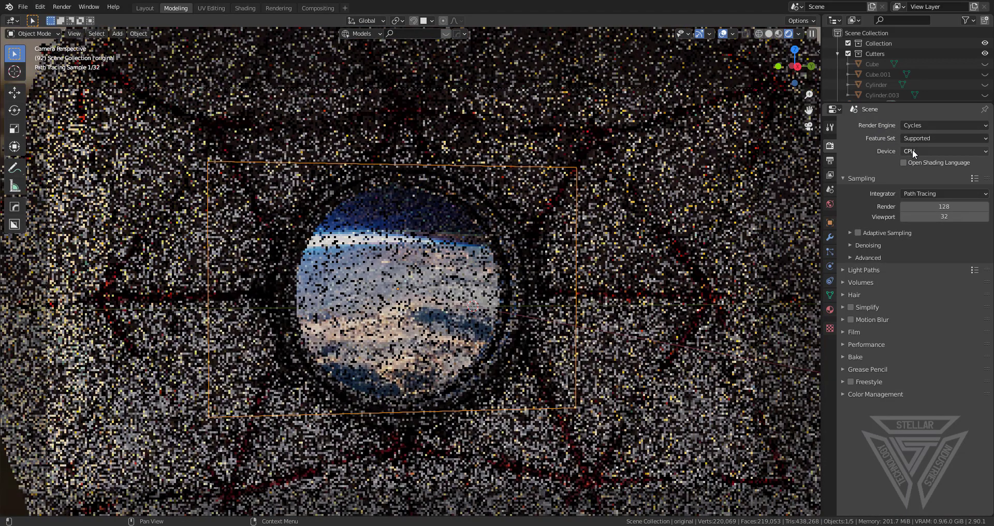
left_click(913, 151)
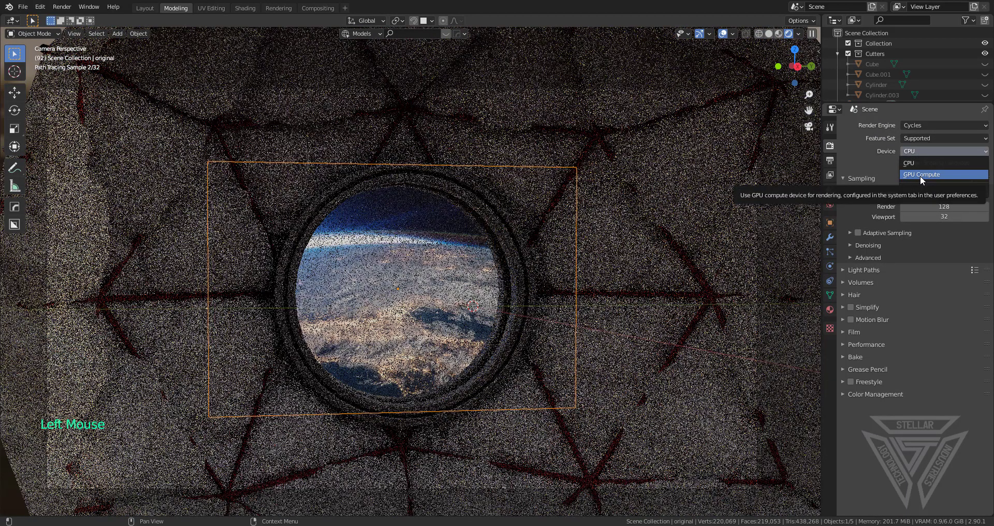
left_click(921, 176)
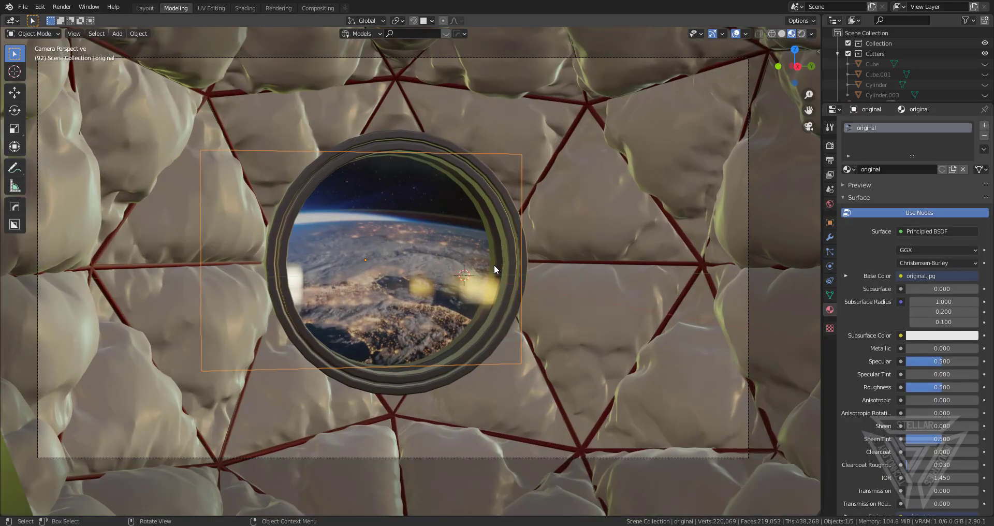
Compare the Lookdev+ environments through the camera, including courtyard.exr and night.exr, and set the viewport lighting to interior.exr
mouse_move(493, 264)
middle_mouse_down()
mouse_move(480, 253)
mouse_move(495, 278)
mouse_move(482, 256)
middle_mouse_up()
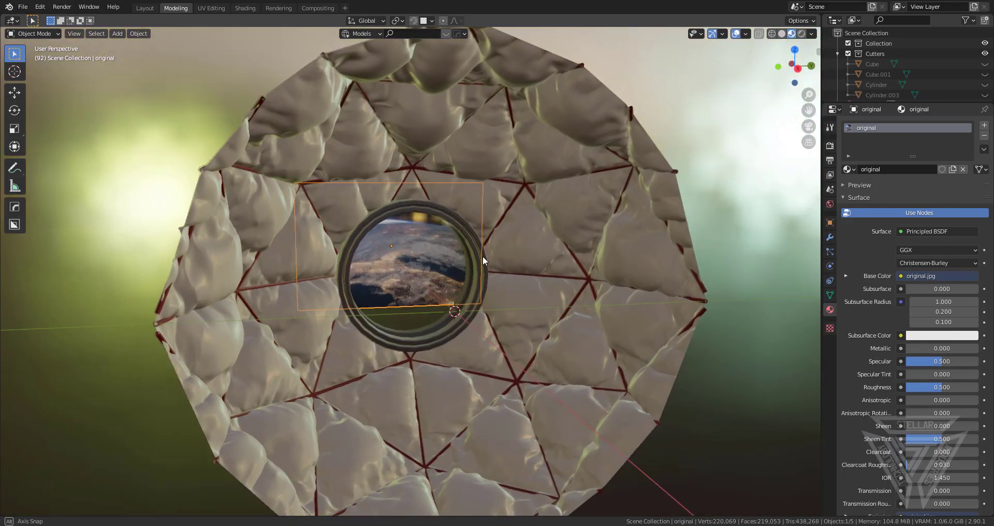
key("KP_0")
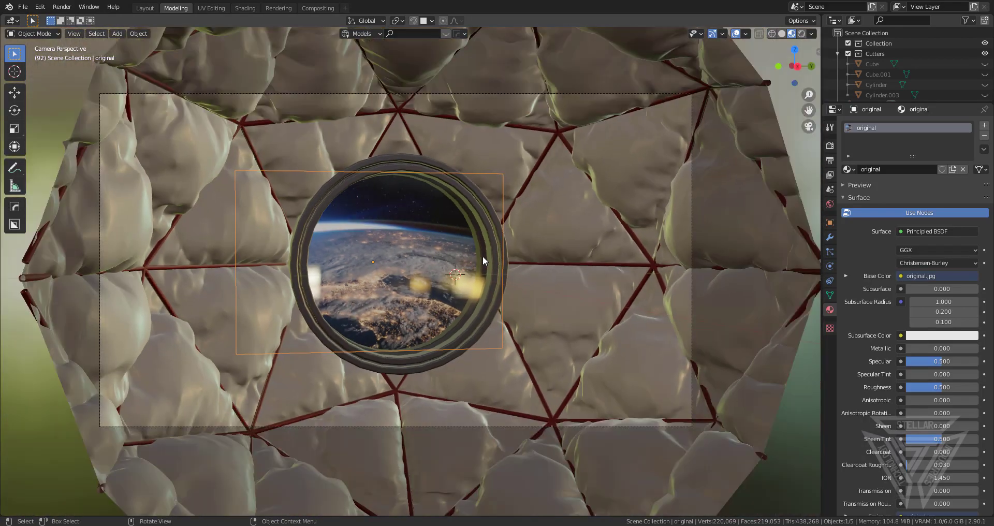
key("shift+v")
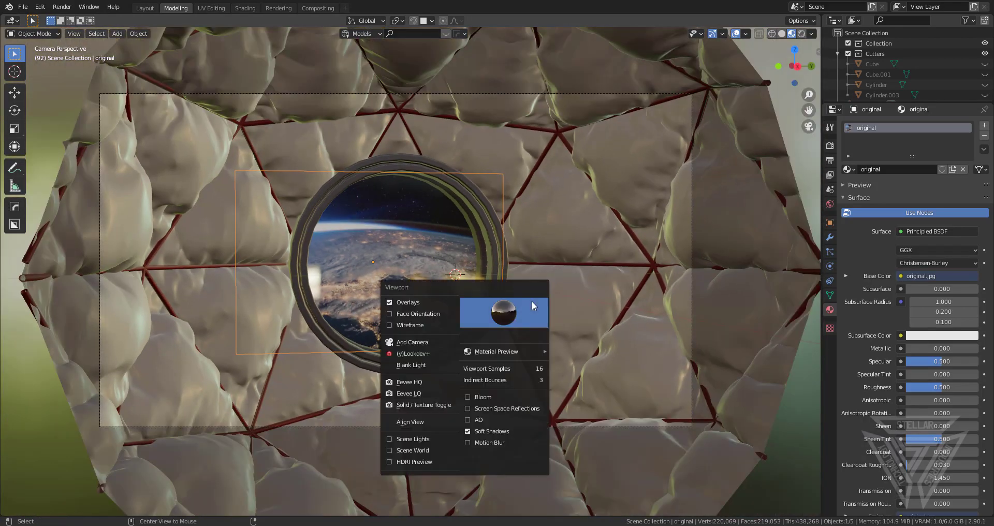
left_click(423, 352)
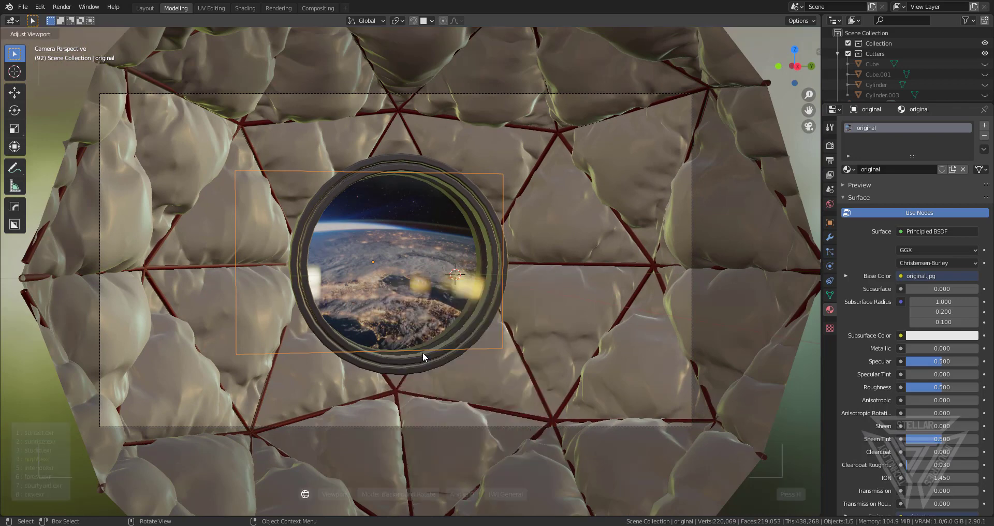
key("1")
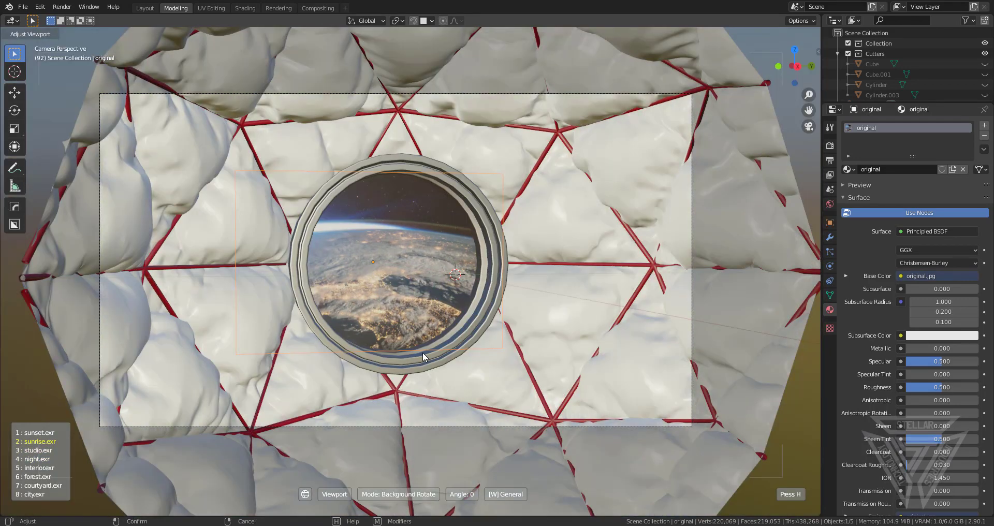
key("7")
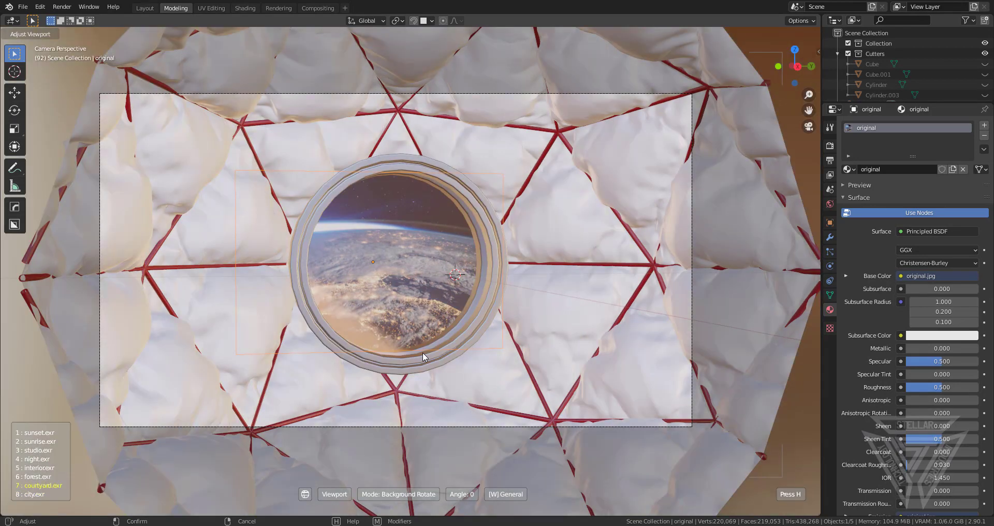
key("6")
key("5")
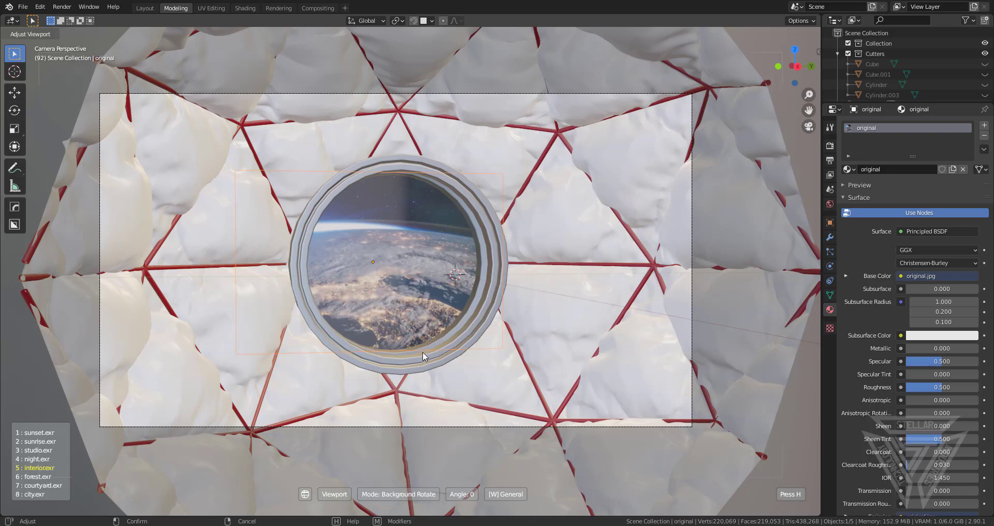
scroll(423, 352, "up", 1)
key("4")
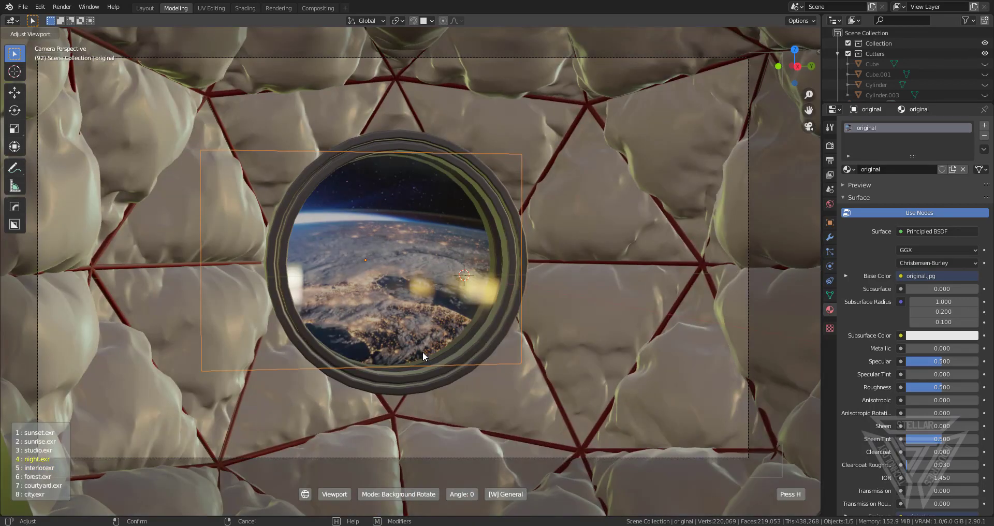
key("5")
left_click(423, 352)
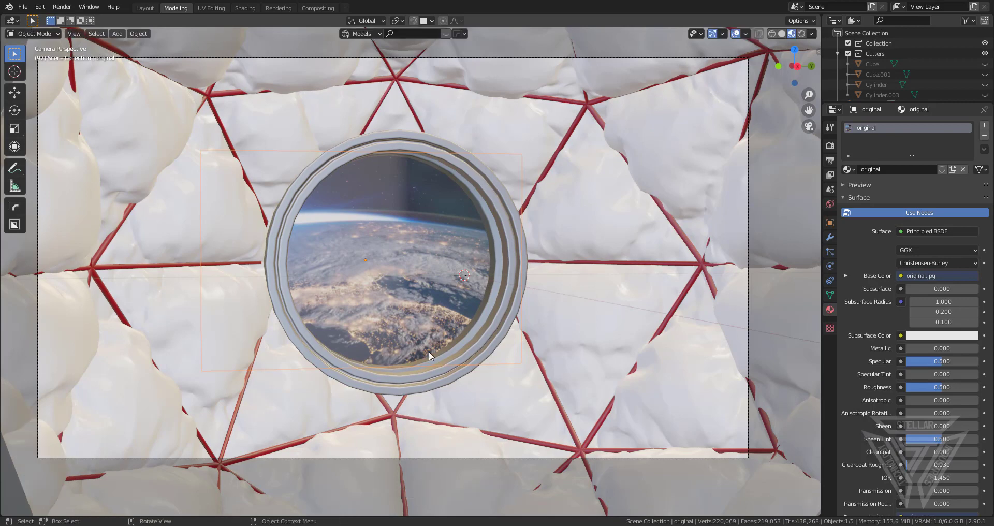
Apply the interior.exr lookdev environment to the render and switch the viewport to Rendered shading
right_click(447, 349)
left_click(447, 349)
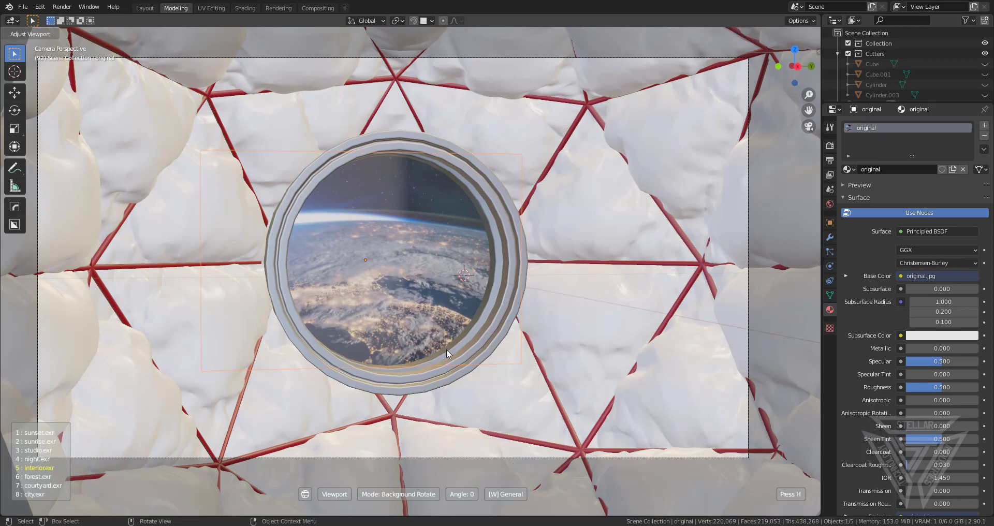
left_click(447, 349)
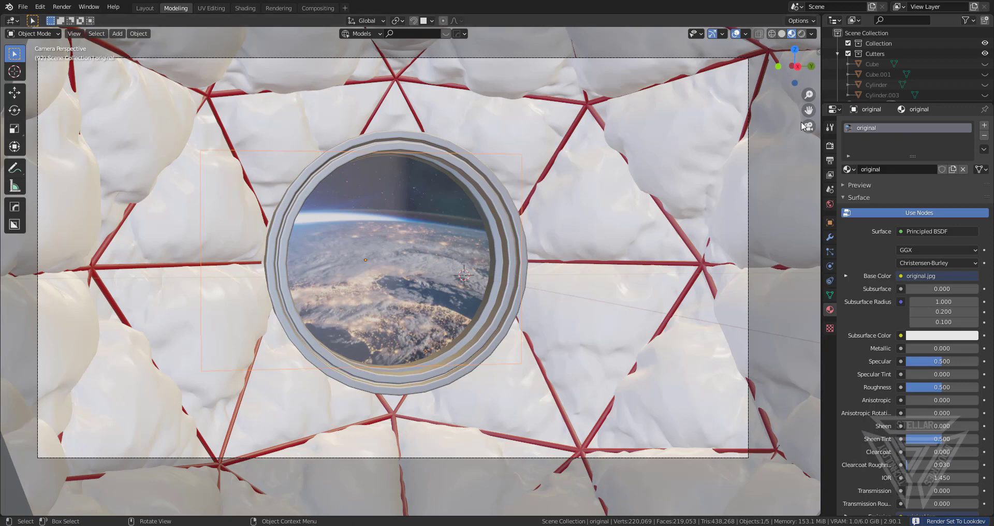
left_click(830, 146)
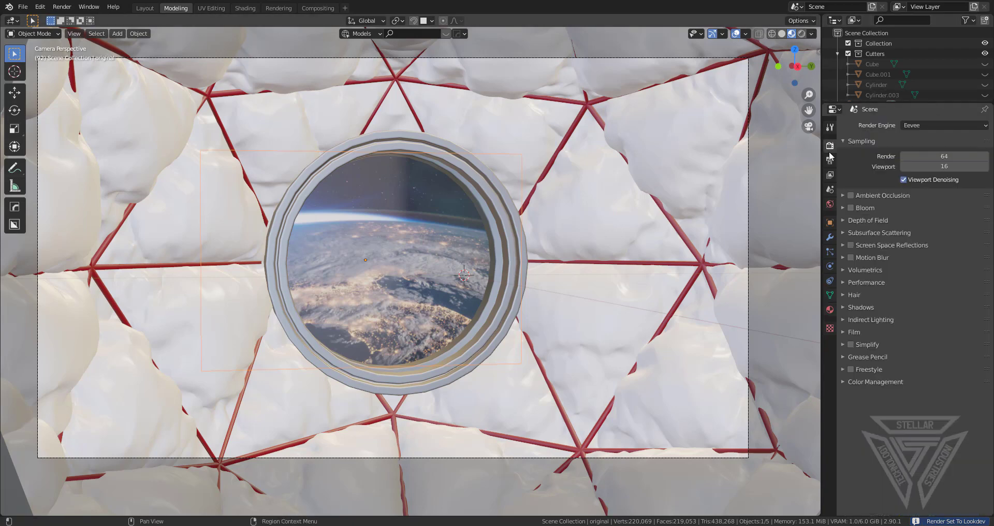
left_click(802, 34)
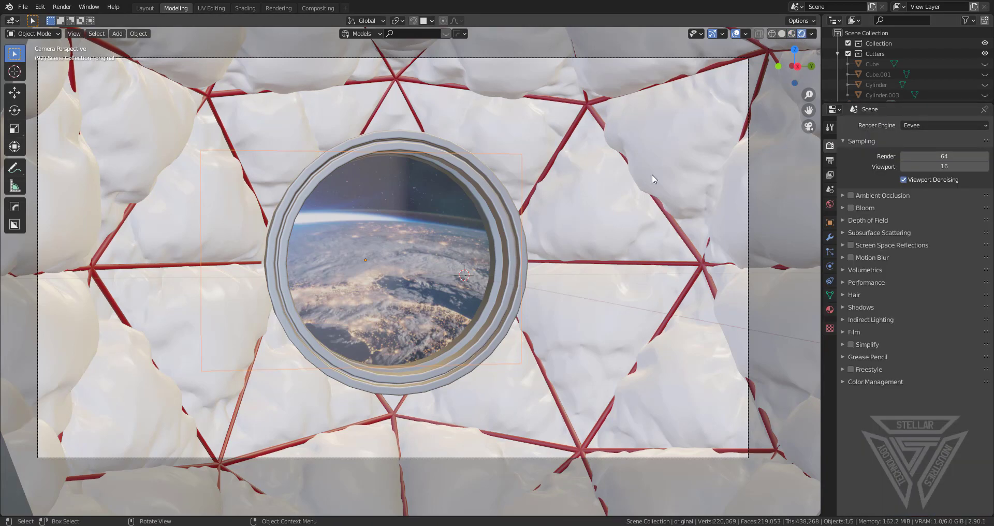
Lower the strength of the interior.exr world background to 0.040
scroll(587, 236, "down", 1)
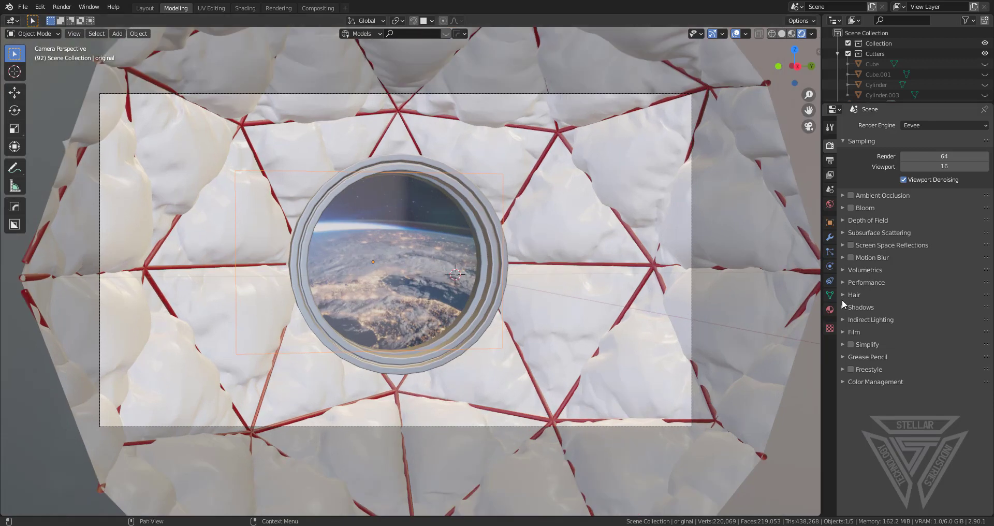
left_click(830, 204)
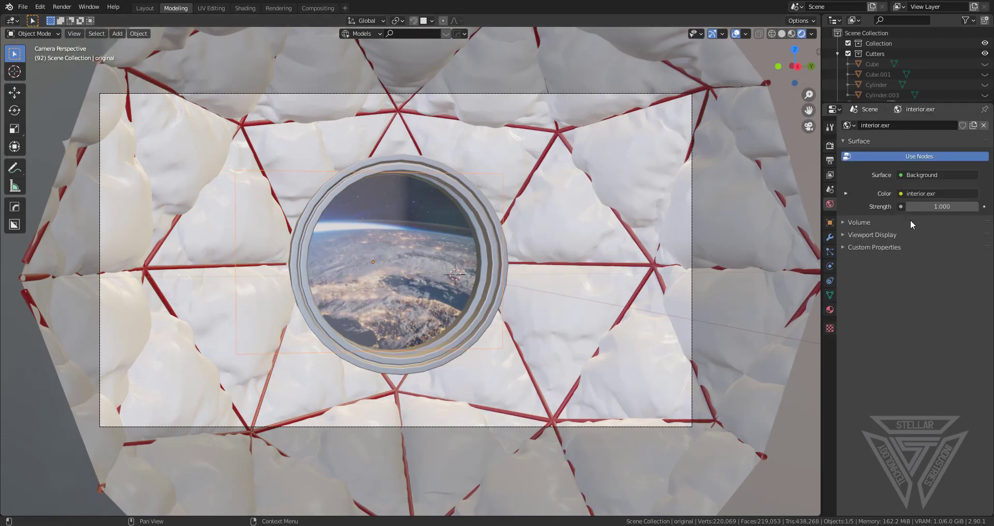
left_click_drag(942, 207, 900, 206)
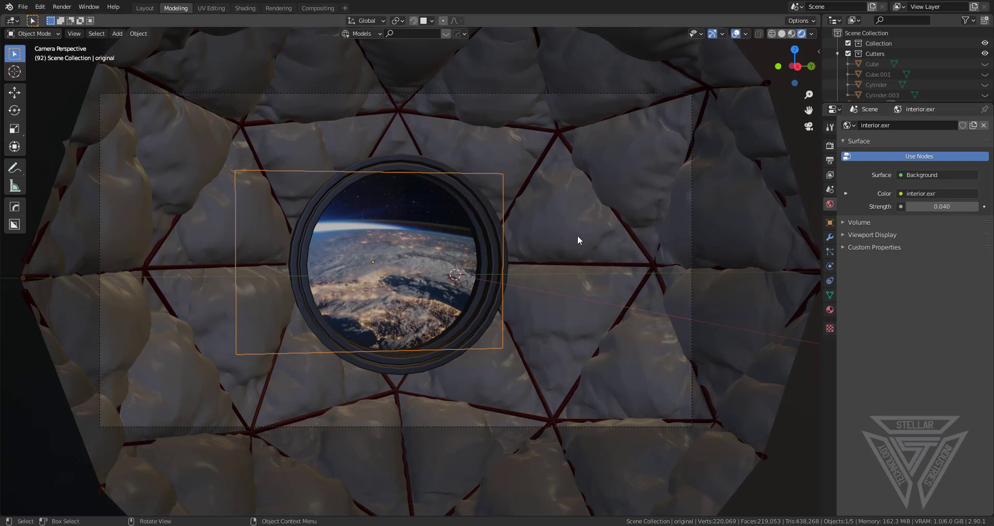
Add a point light at the 3D cursor and move it about 1.2 m along the global X axis, away from the porthole
scroll(575, 238, "down", 5)
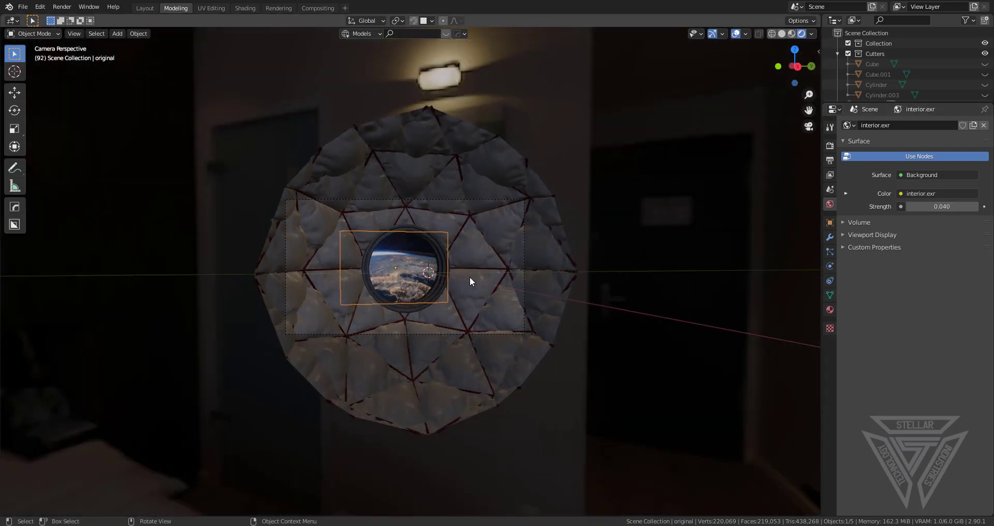
key("shift+a")
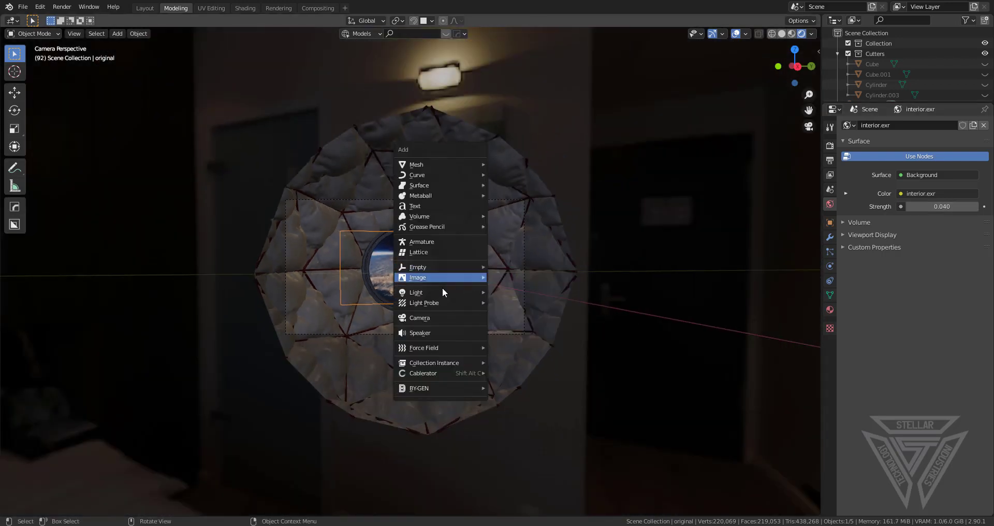
mouse_move(440, 294)
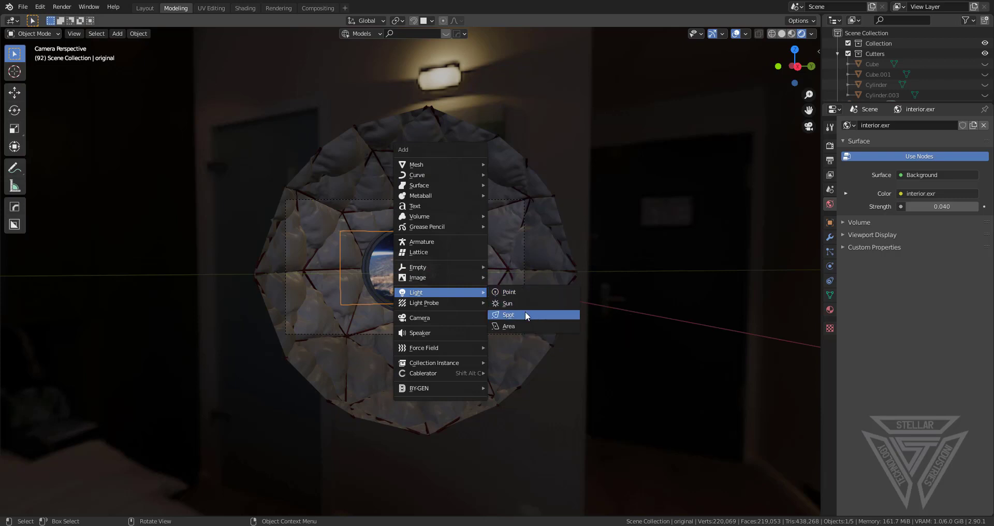
left_click(518, 291)
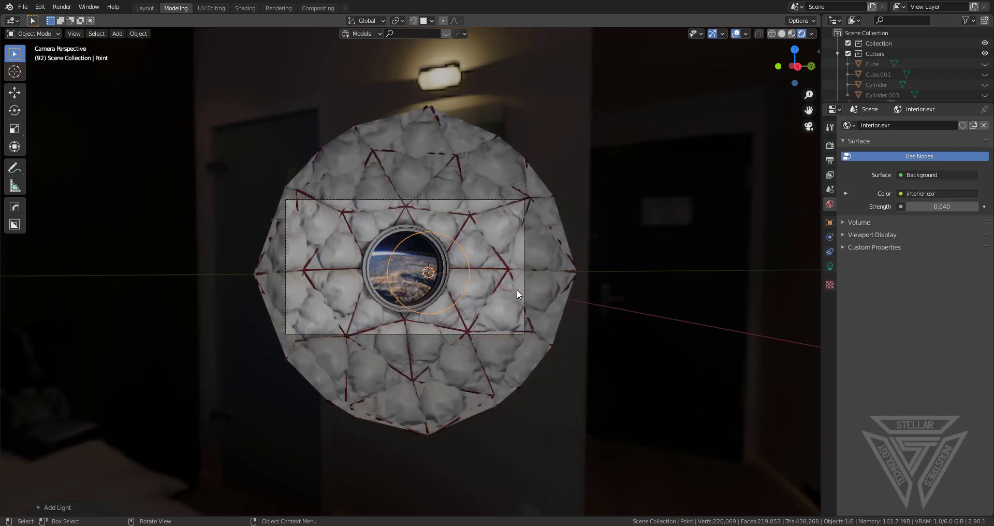
key("g")
key("x")
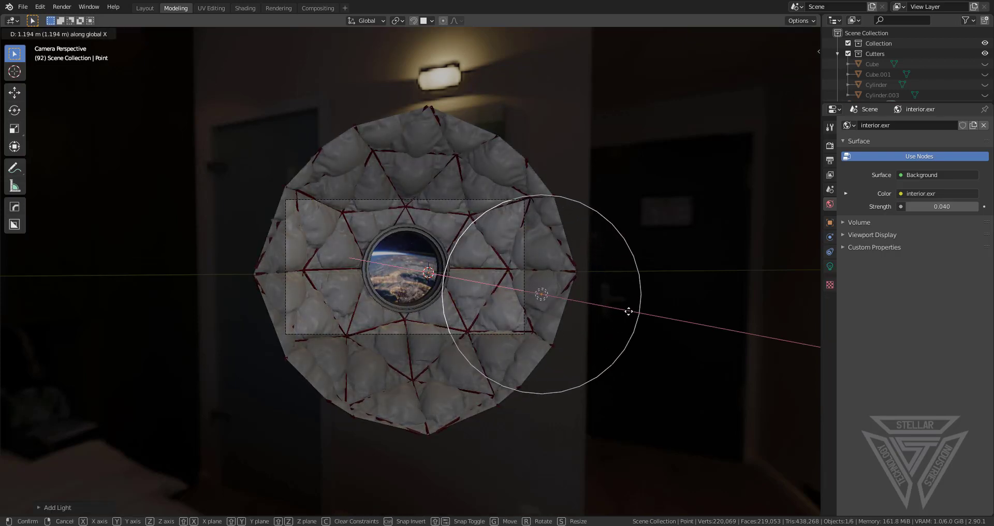
left_click(623, 315)
Tint the point light pale cyan-blue with hue 0.525, saturation 0.256 and value 1.000
scroll(558, 325, "up", 4)
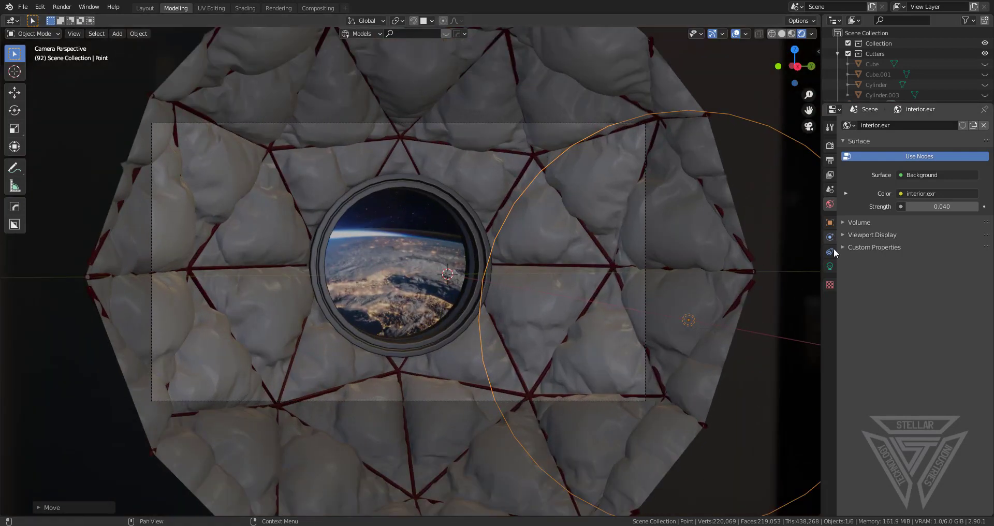
left_click(830, 266)
left_click(909, 182)
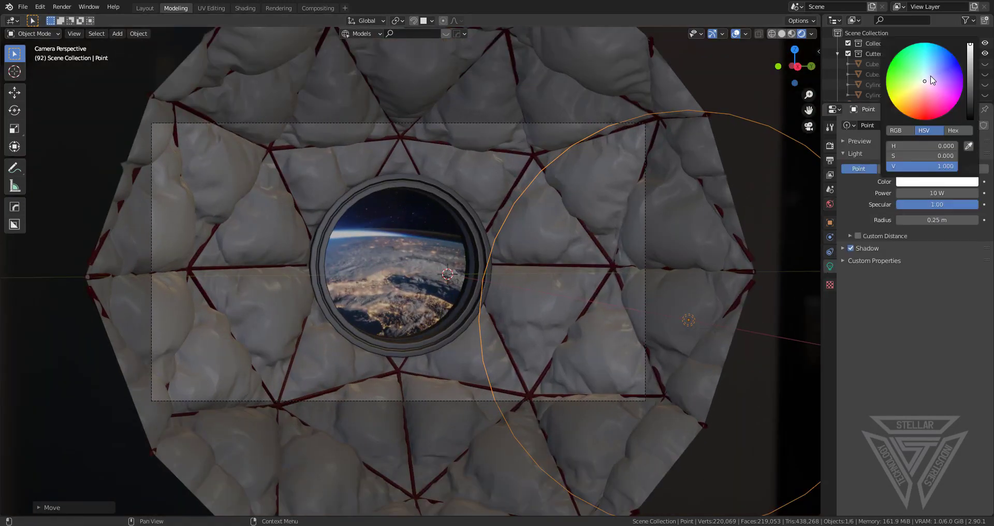
left_click_drag(930, 77, 927, 71)
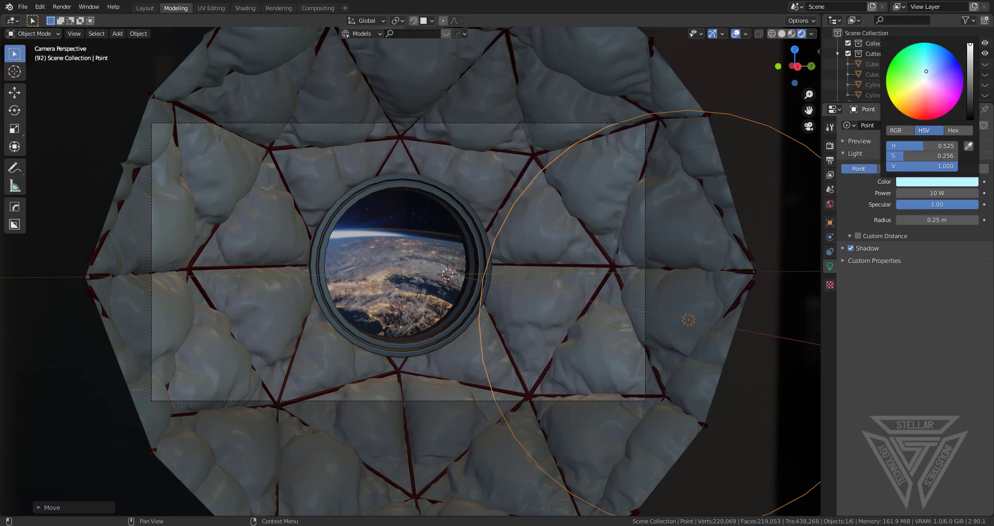
scroll(486, 259, "up", 2)
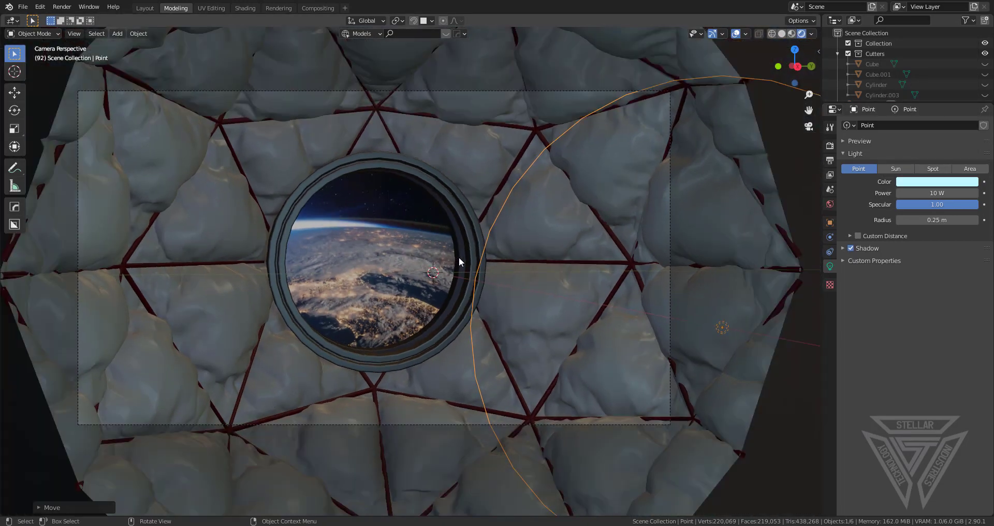
middle_click_drag(459, 257, 520, 271, "shift")
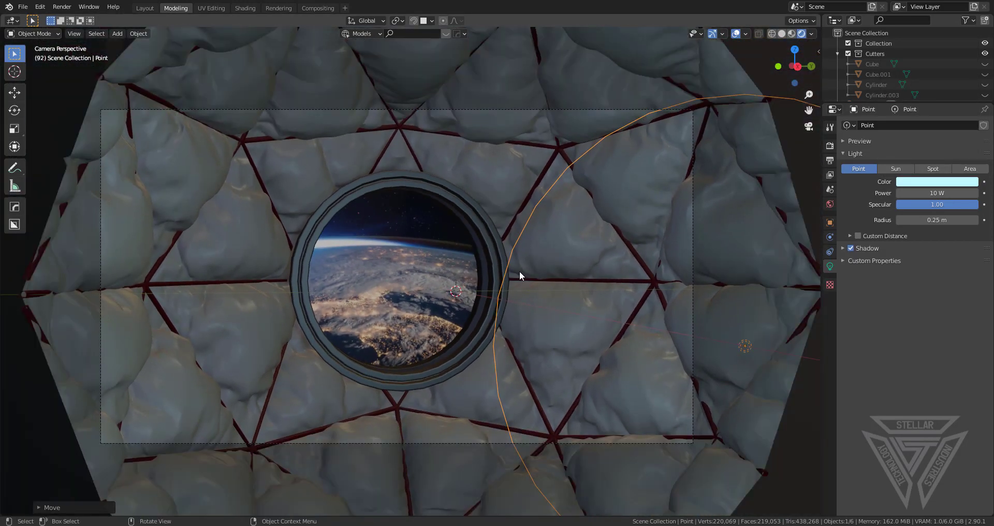